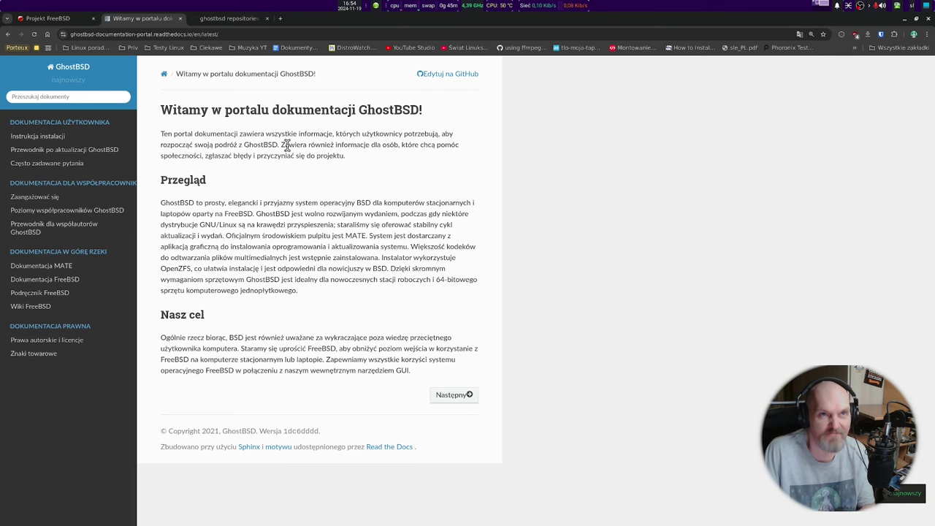
Step: Check the FreeBSD Wiki linked from the GhostBSD documentation portal and return to the GhostBSD 24.10.1 release news
click(226, 19)
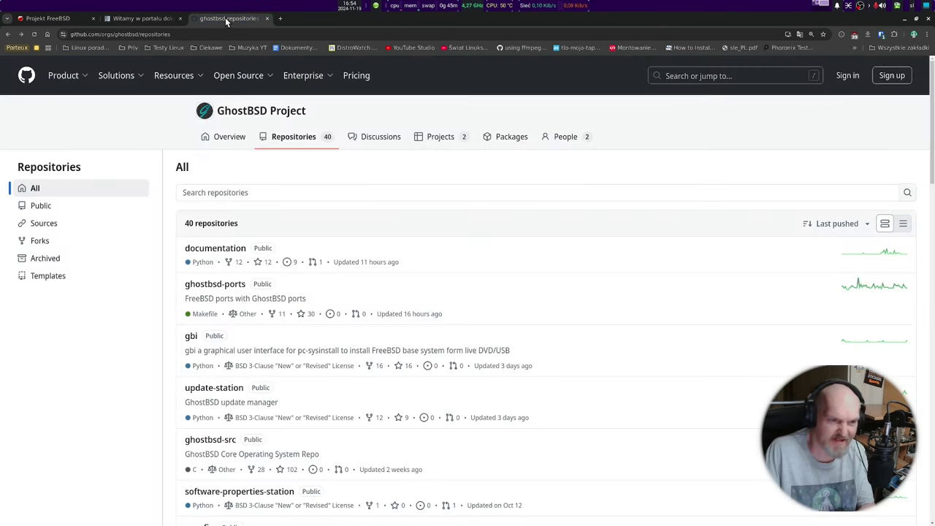
click(146, 19)
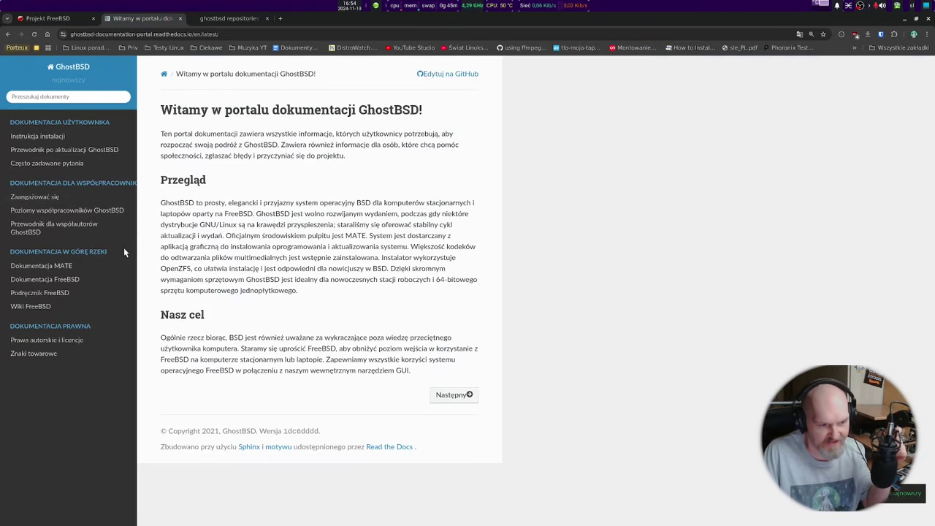
click(58, 308)
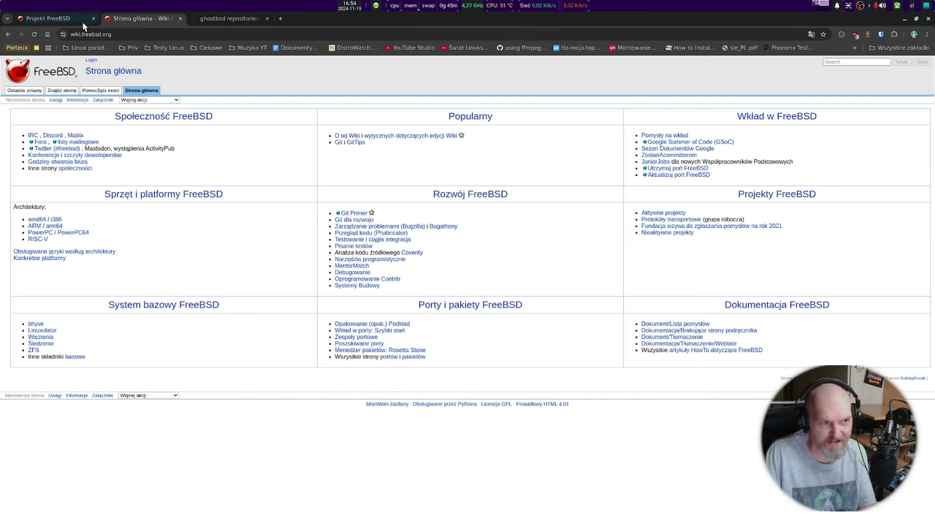
click(8, 34)
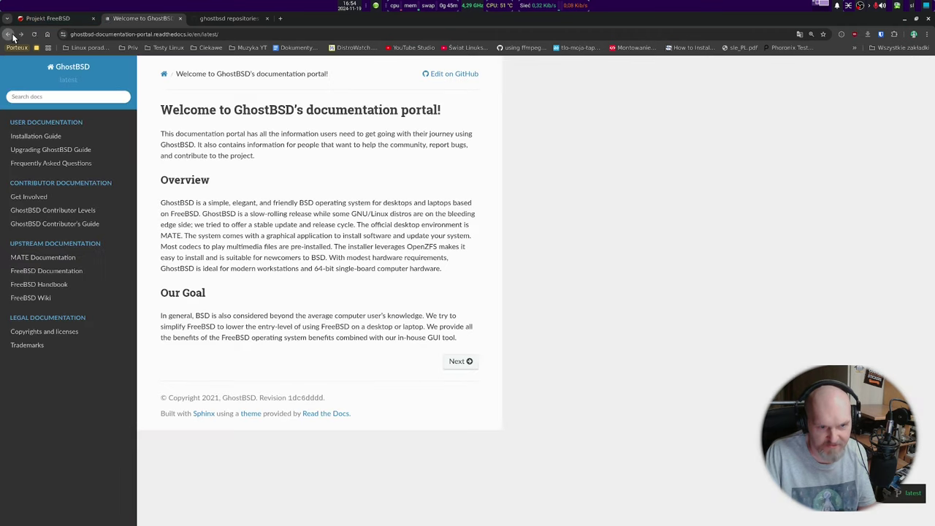
click(9, 34)
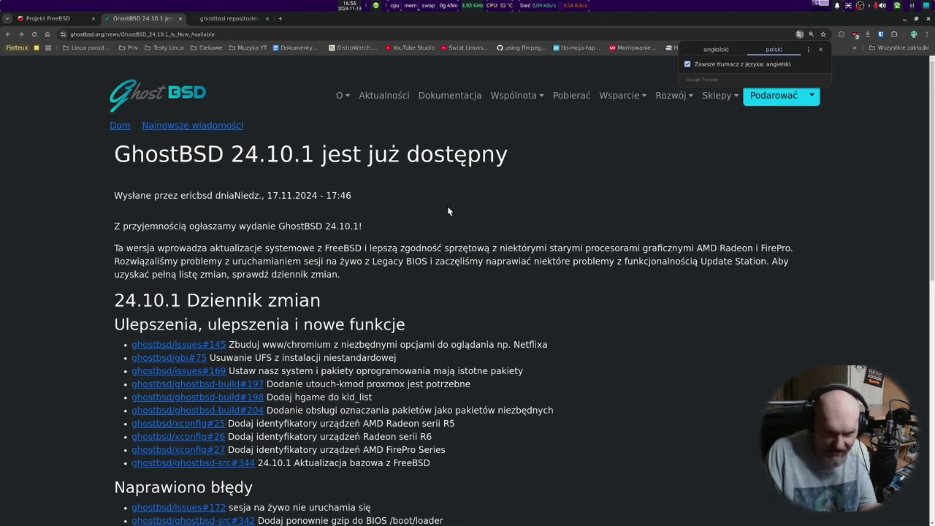
Step: Look through the GhostBSD Project's list of repositories on GitHub
click(238, 20)
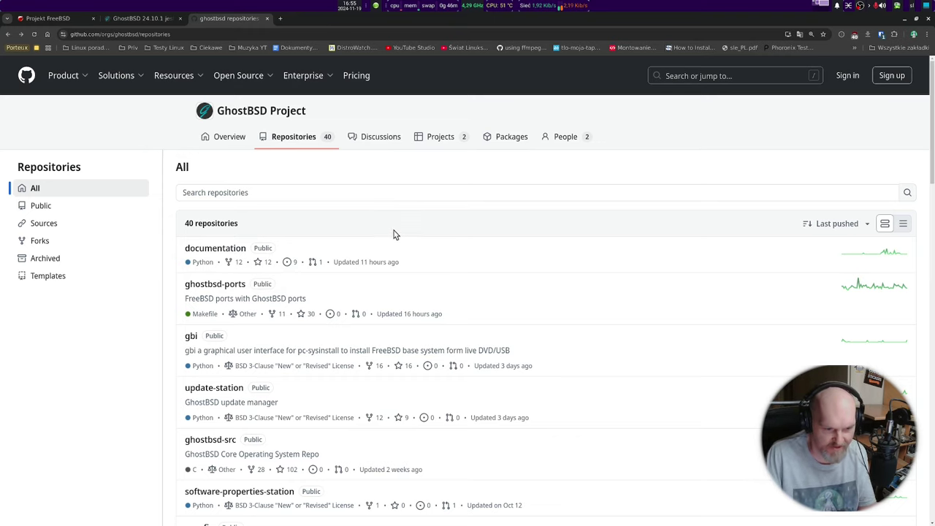
scroll(392, 234, down, 7)
scroll(368, 252, down, 10)
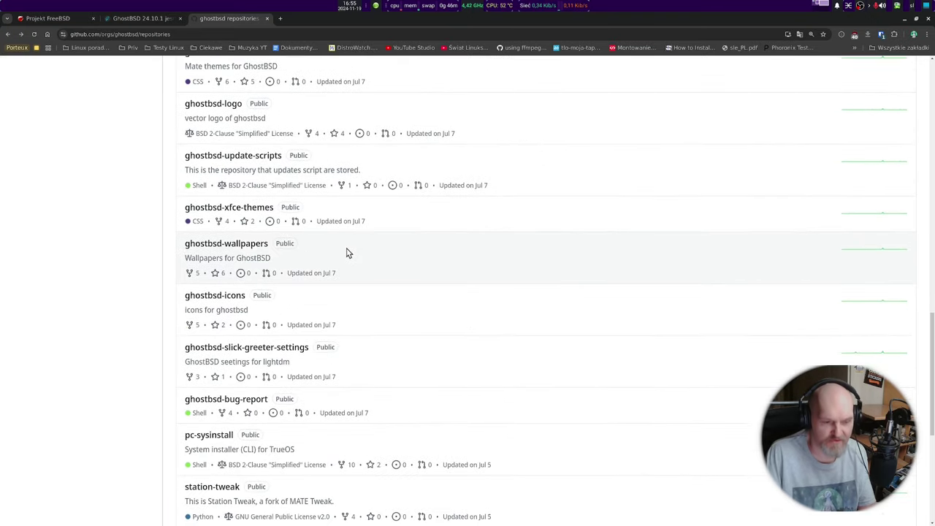
scroll(326, 262, up, 17)
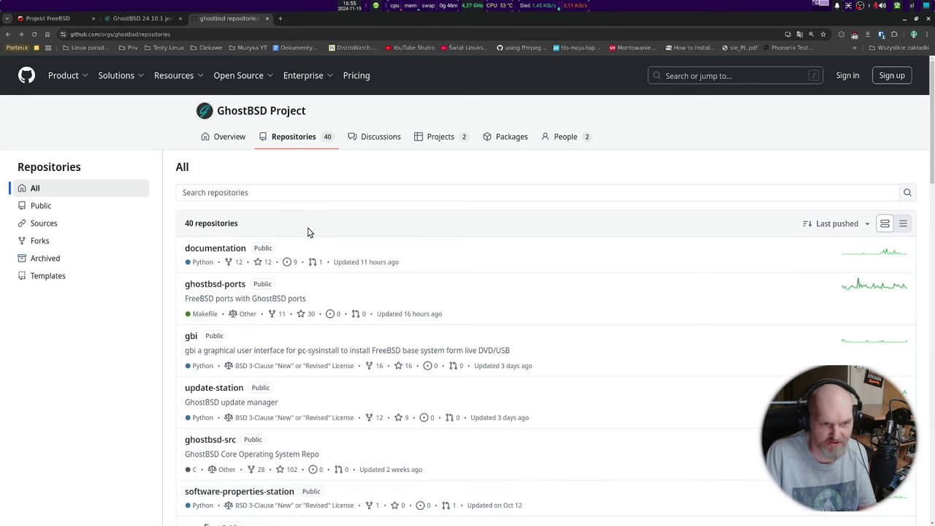
scroll(379, 299, down, 2)
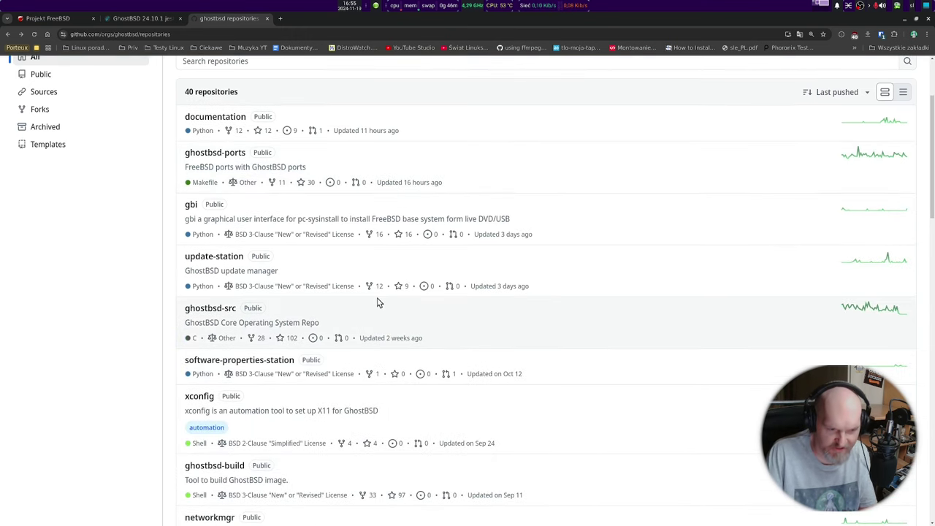
scroll(377, 299, down, 2)
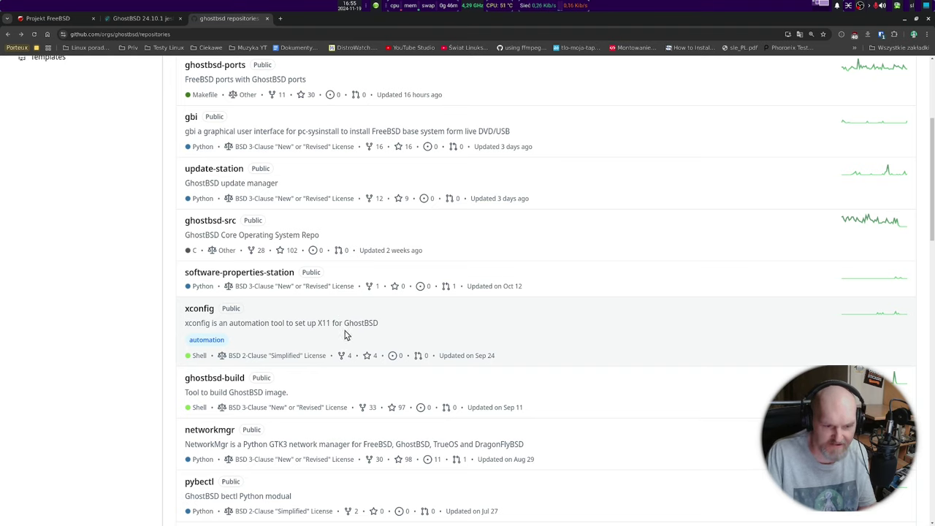
Step: Open the xconfig script in the bin folder of the ghostbsd/xconfig repository
click(200, 312)
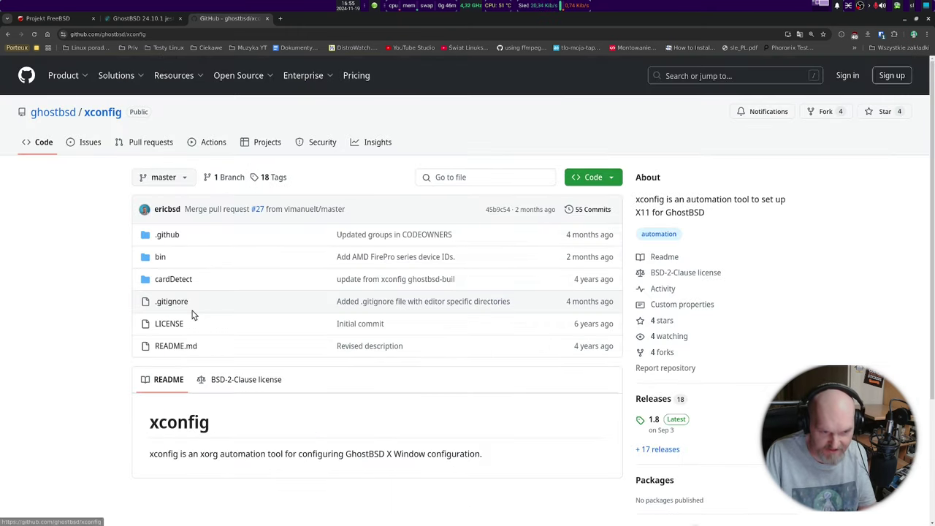
click(160, 259)
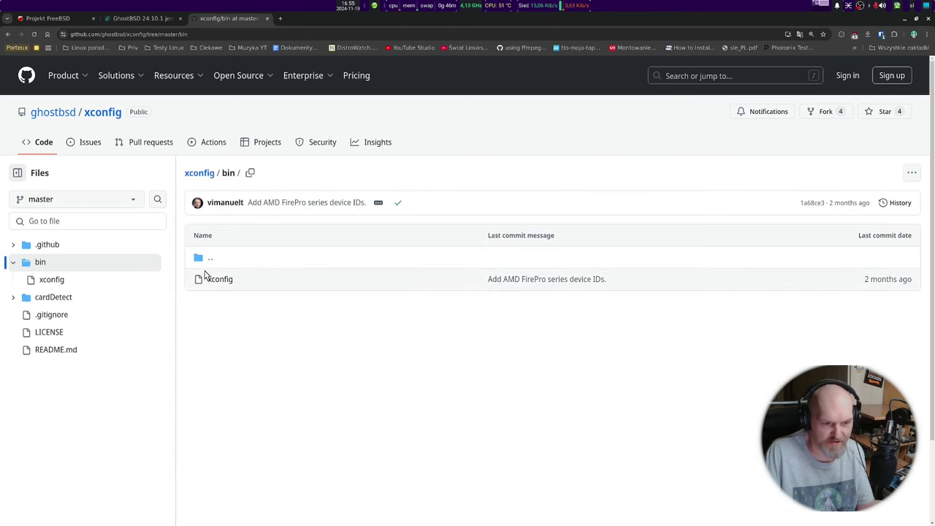
click(212, 279)
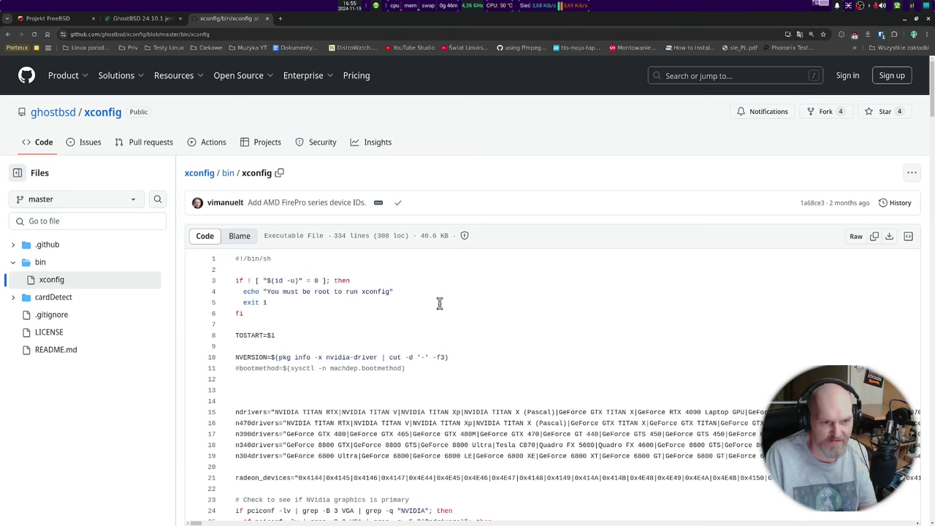
Step: Read through the xconfig script's driver setup functions and return to the bin folder
scroll(439, 303, down, 15)
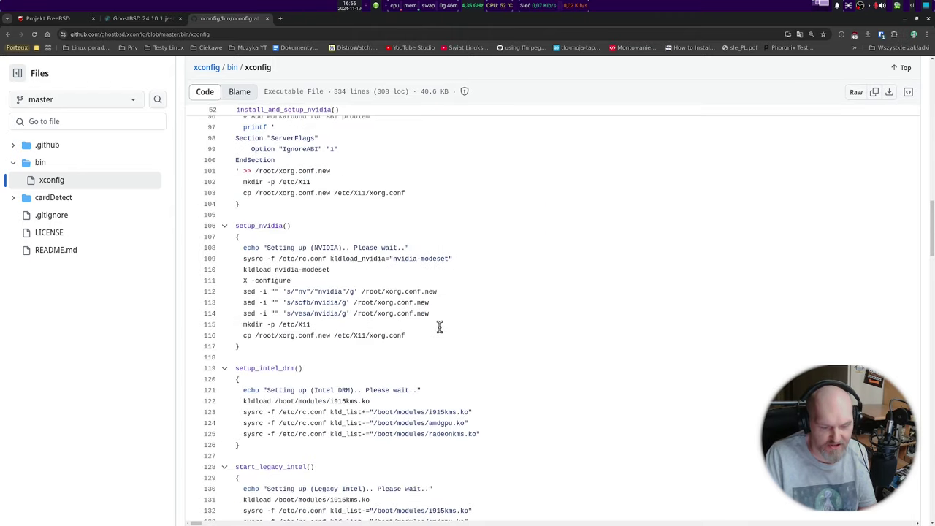
scroll(439, 327, down, 20)
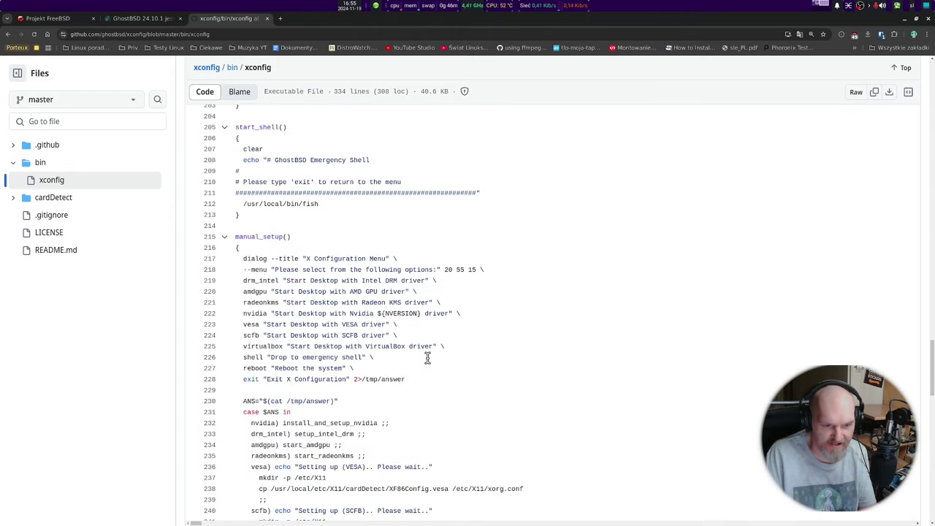
scroll(428, 357, down, 18)
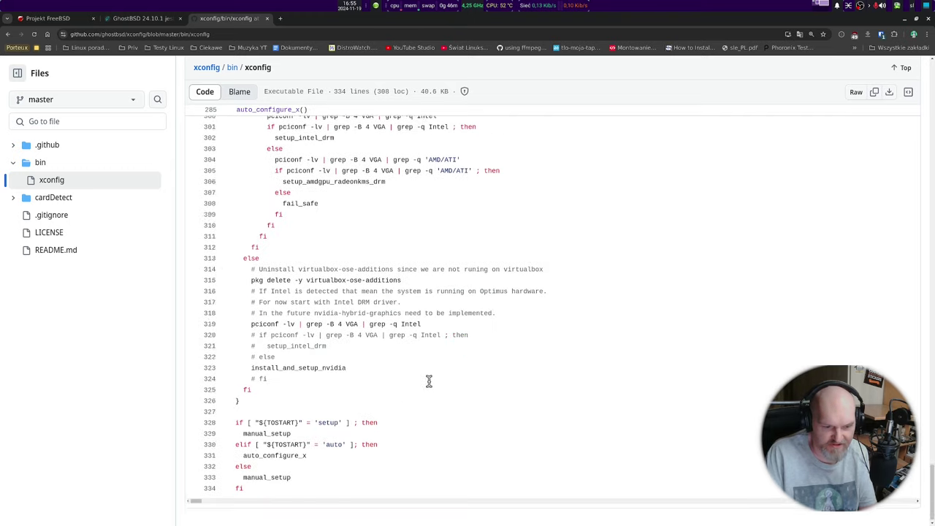
scroll(443, 366, up, 12)
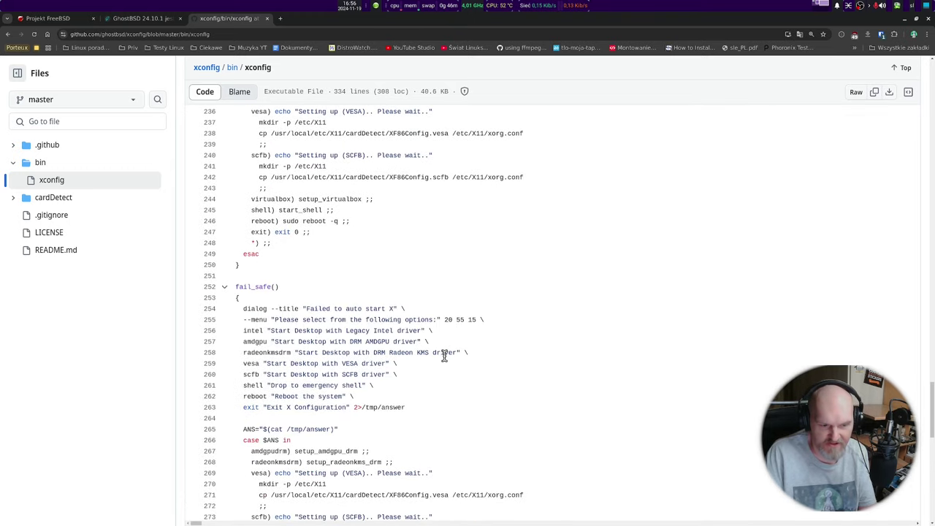
scroll(442, 351, up, 17)
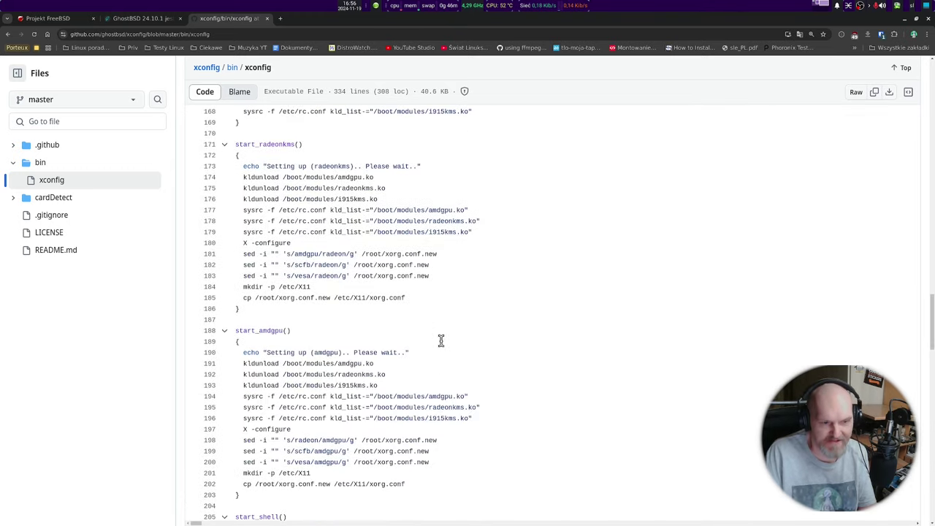
scroll(439, 339, up, 20)
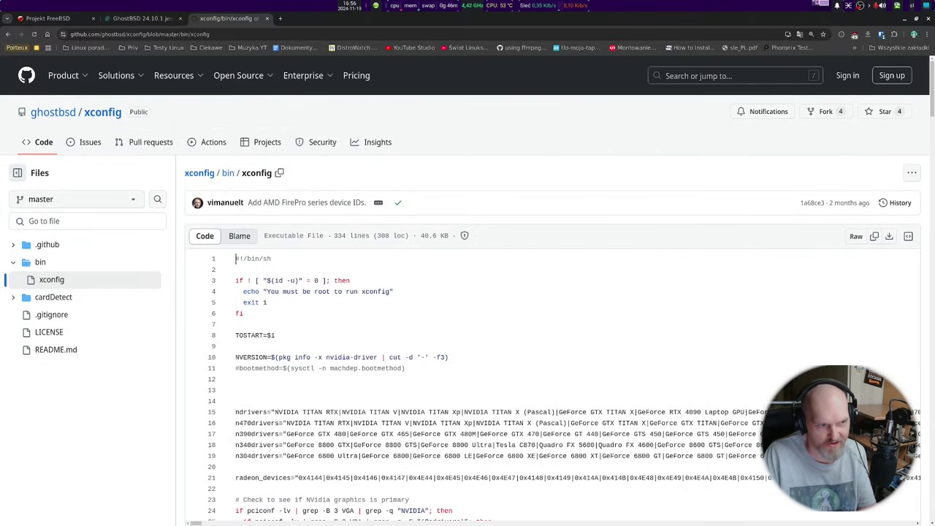
click(7, 35)
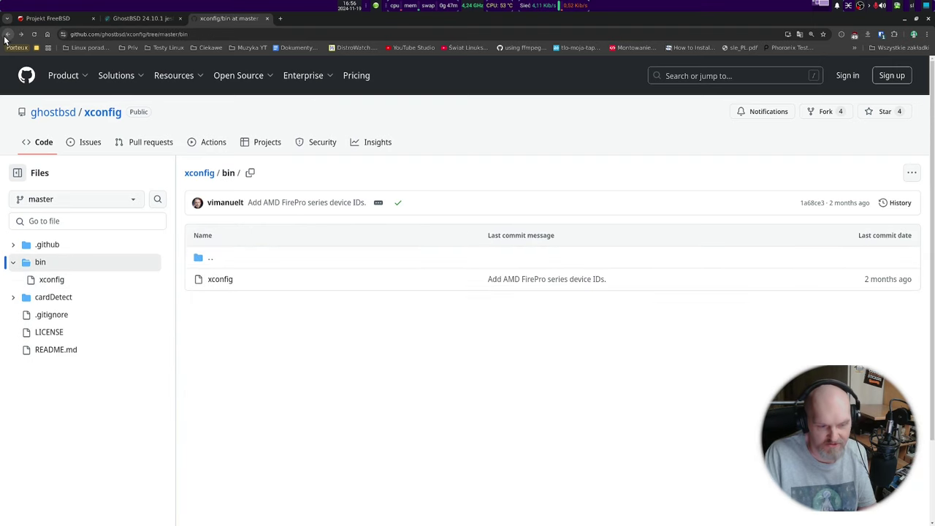
Step: Review the minimum system requirements on the GhostBSD download page and switch to the FreeBSD project page
click(126, 20)
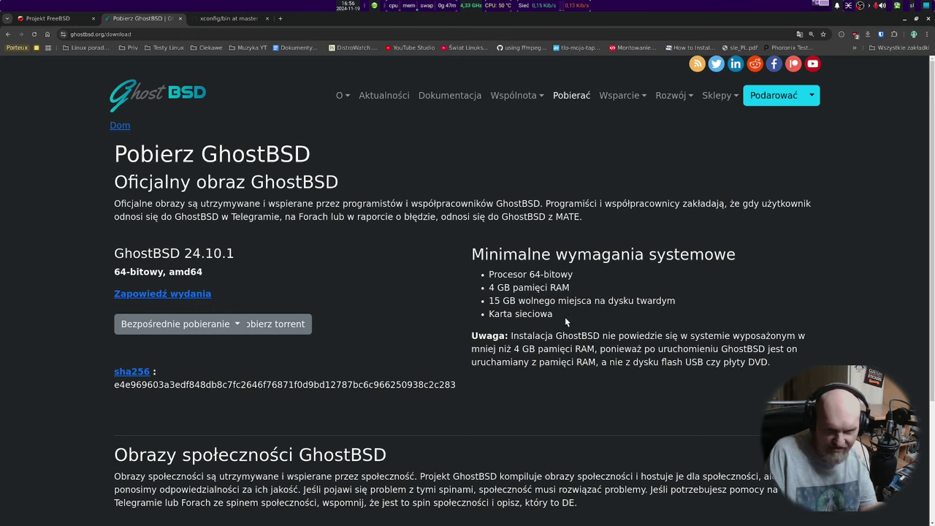
click(55, 22)
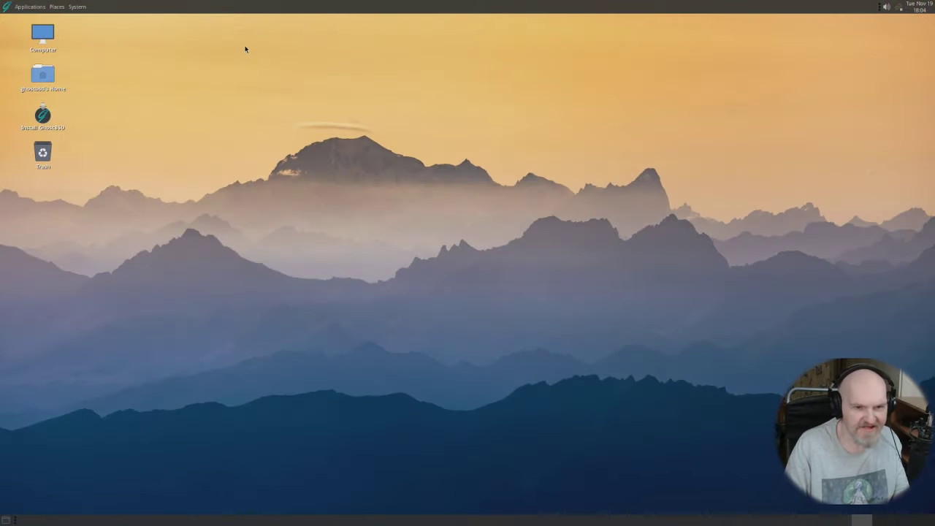
click(33, 6)
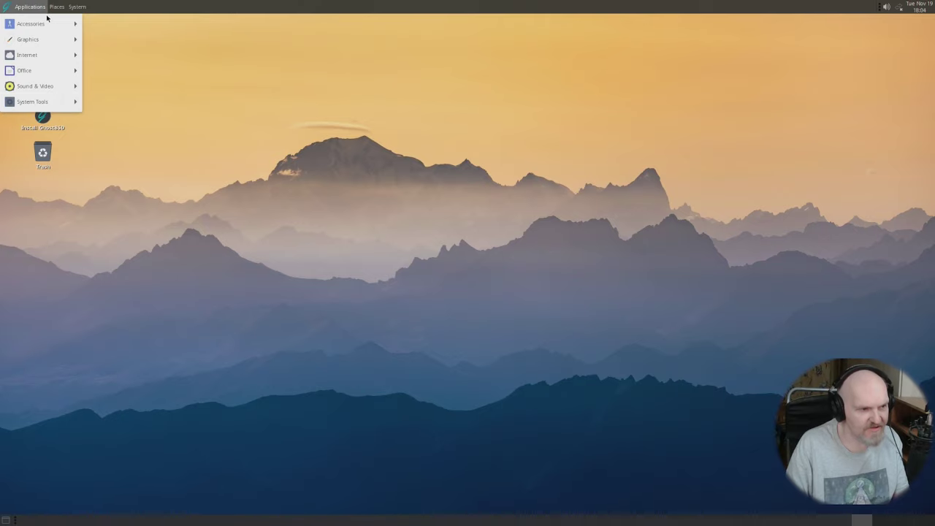
mouse_move(79, 7)
mouse_move(101, 37)
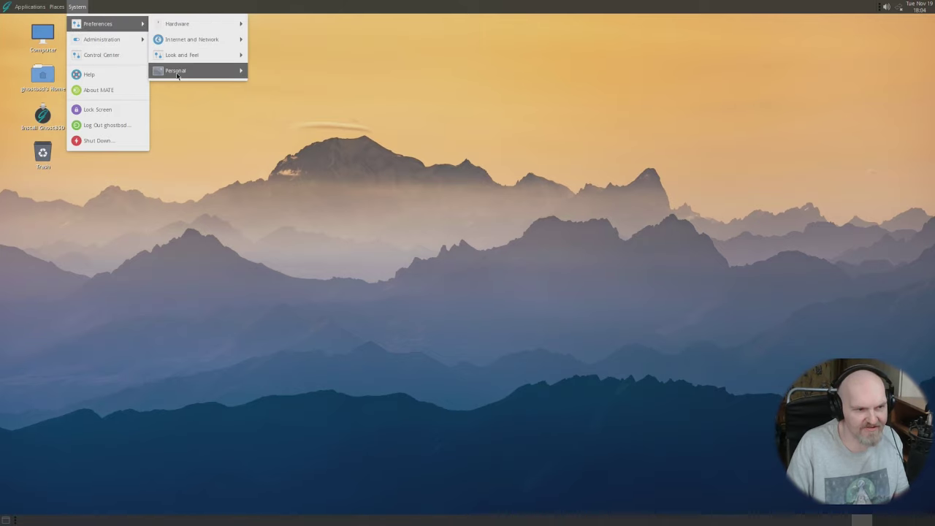
mouse_move(177, 73)
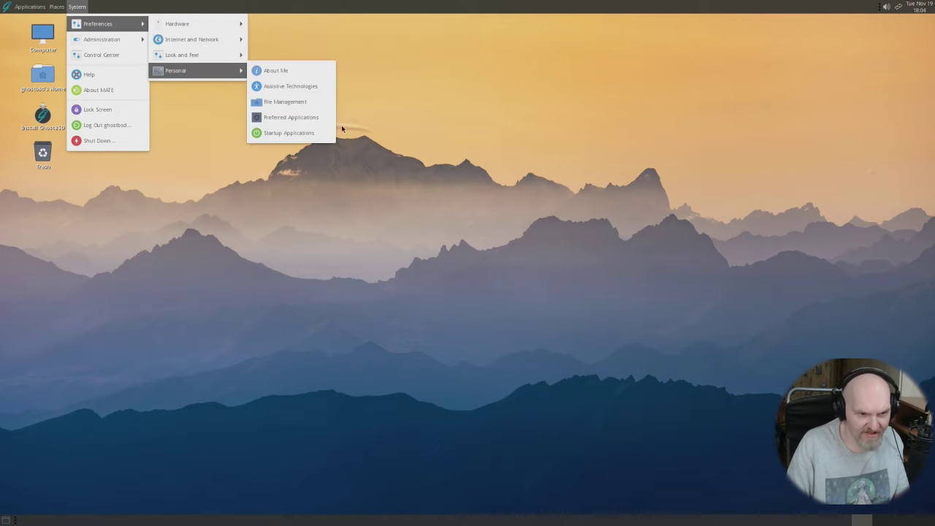
click(298, 178)
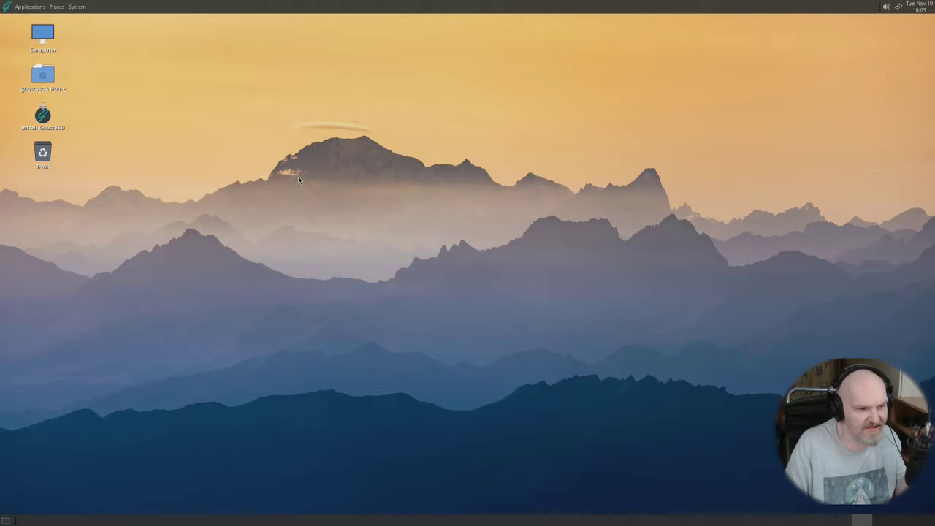
Step: Start the GhostBSD installer from the live desktop and set the language to Język polski
double_click(62, 127)
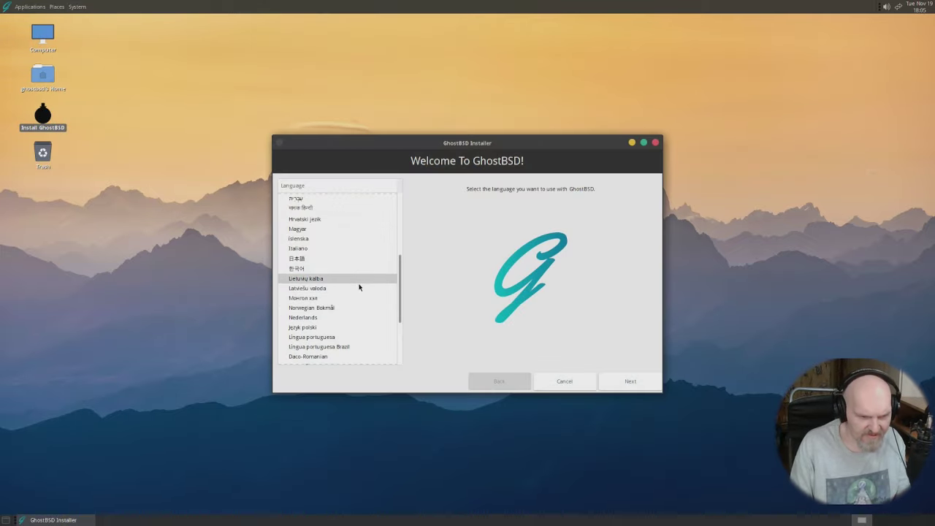
click(351, 327)
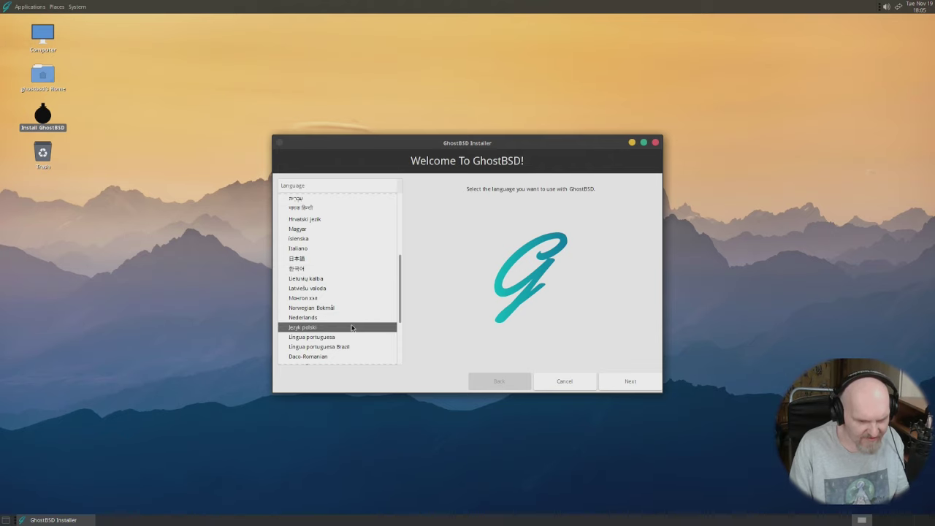
click(630, 381)
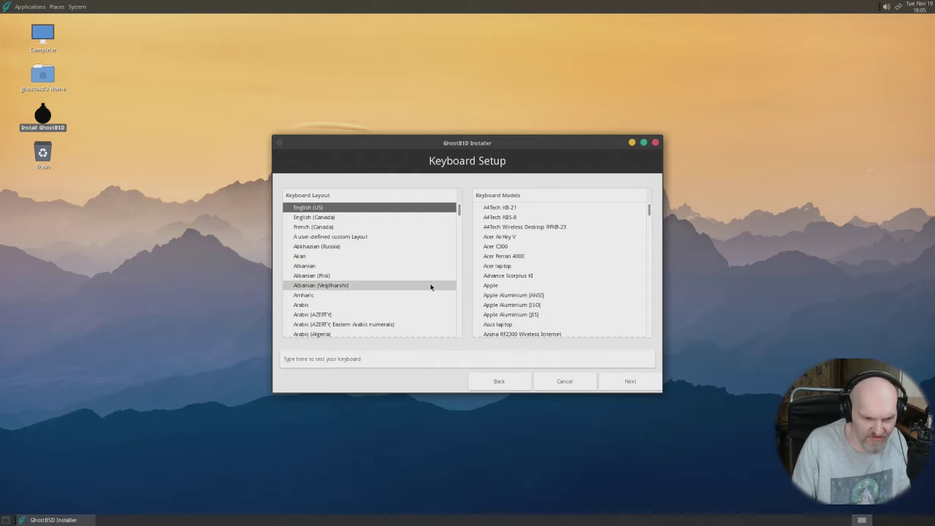
Step: Choose the Polish keyboard layout and continue to the time zone selection
scroll(431, 287, down, 5)
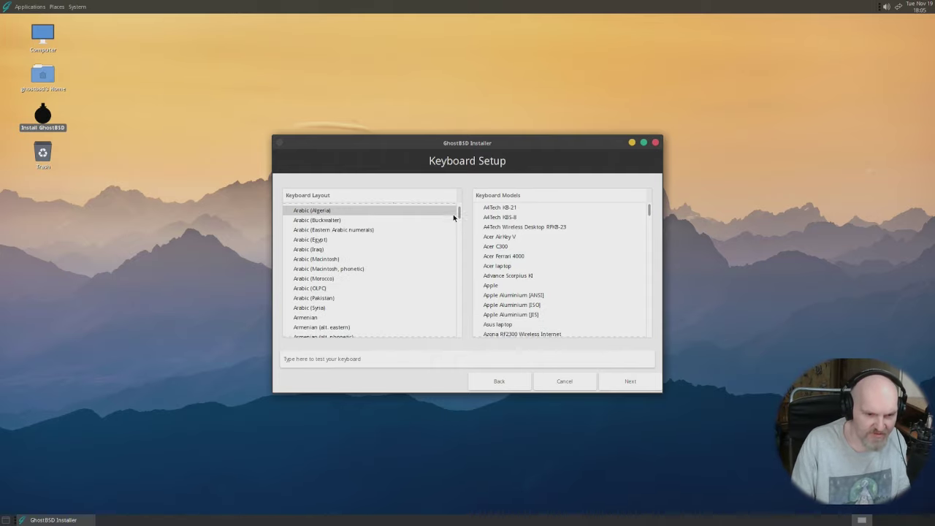
drag(460, 211, 462, 298)
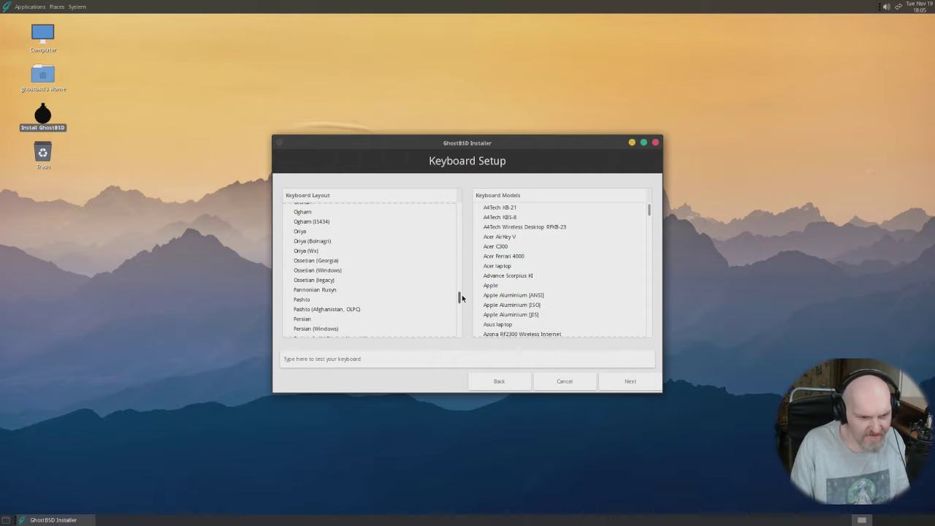
scroll(301, 305, down, 4)
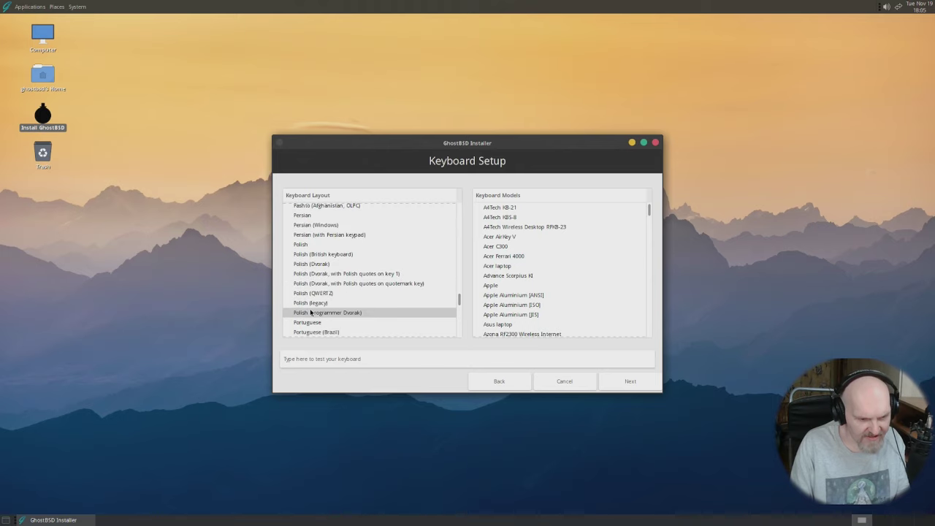
click(355, 245)
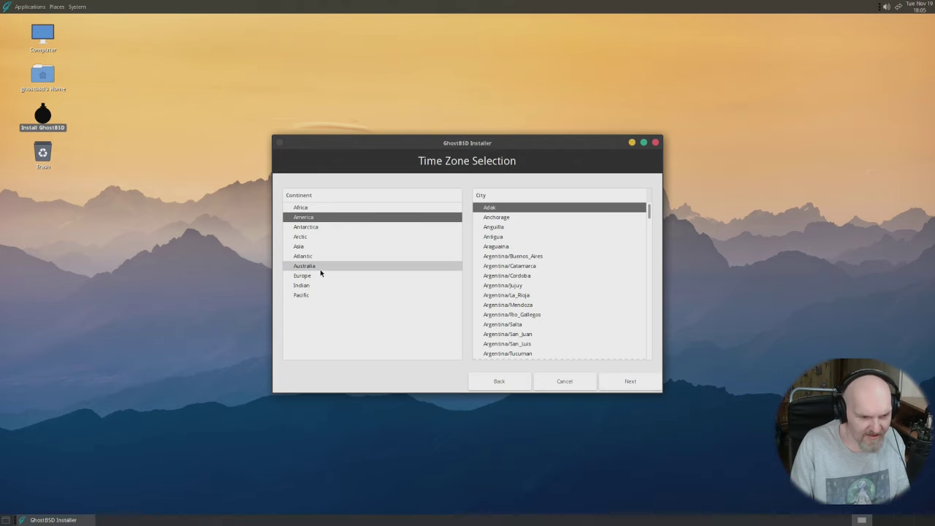
Step: Continue past the time zone selection and keep Full disk configuration as the installation type
click(634, 381)
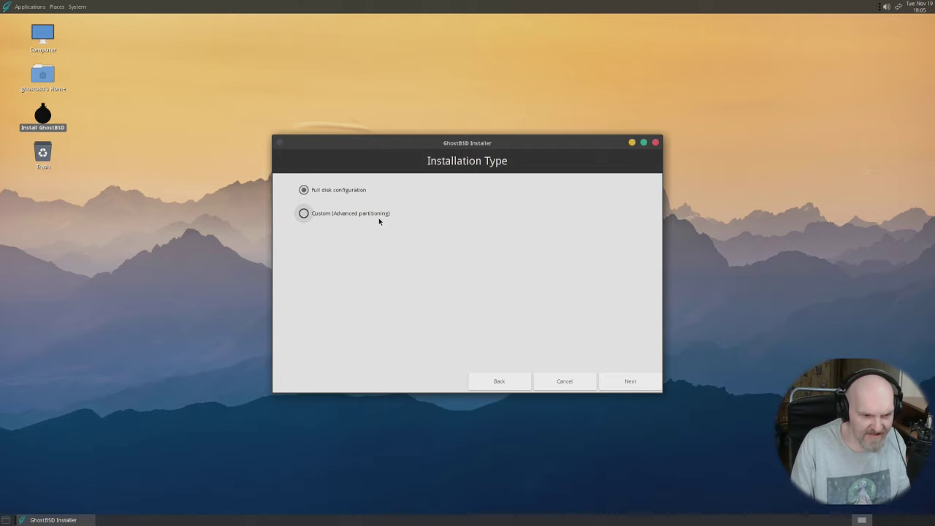
click(355, 215)
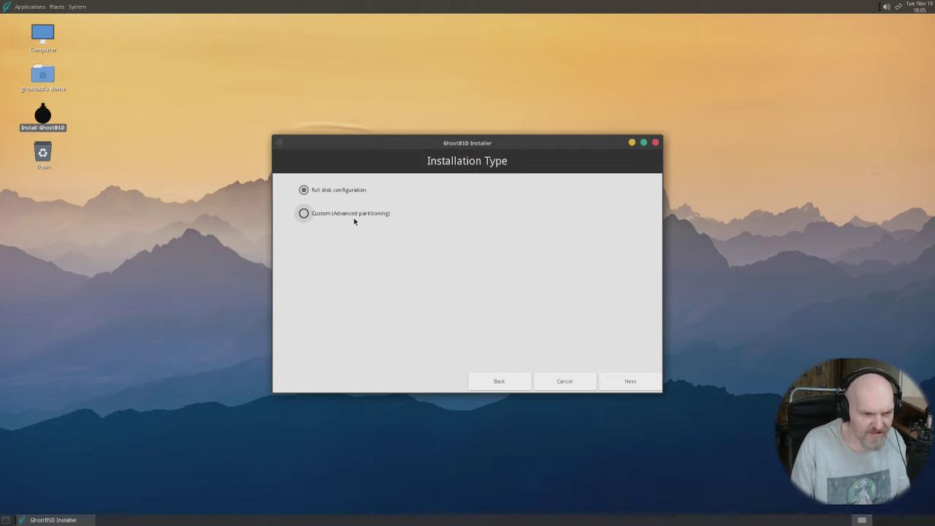
click(352, 191)
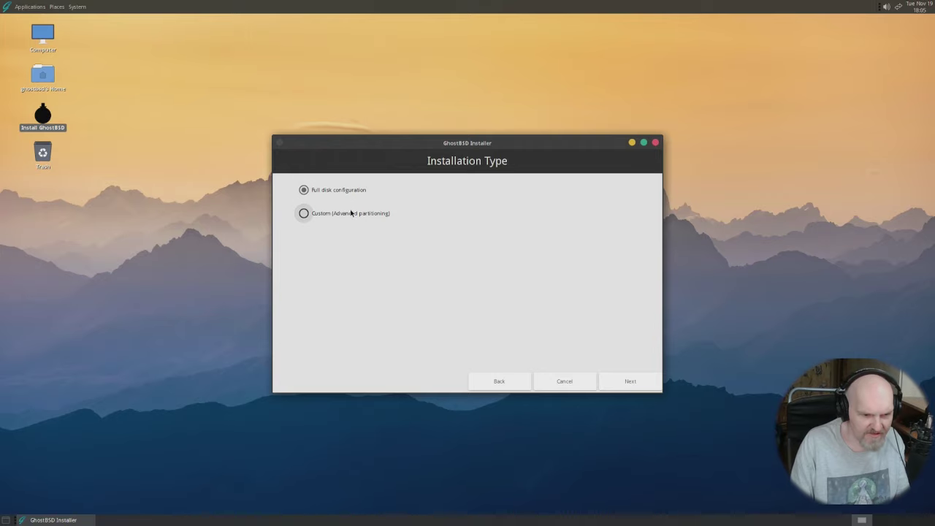
click(351, 214)
click(339, 190)
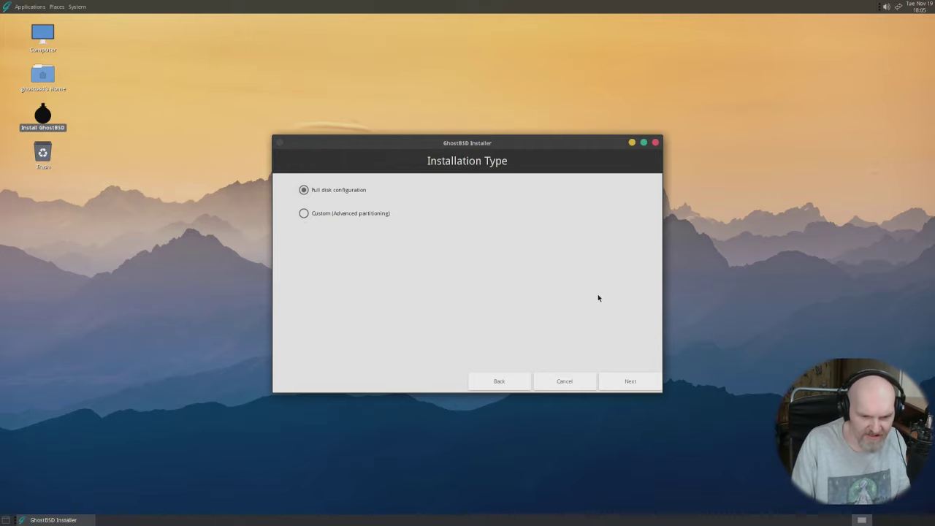
click(628, 381)
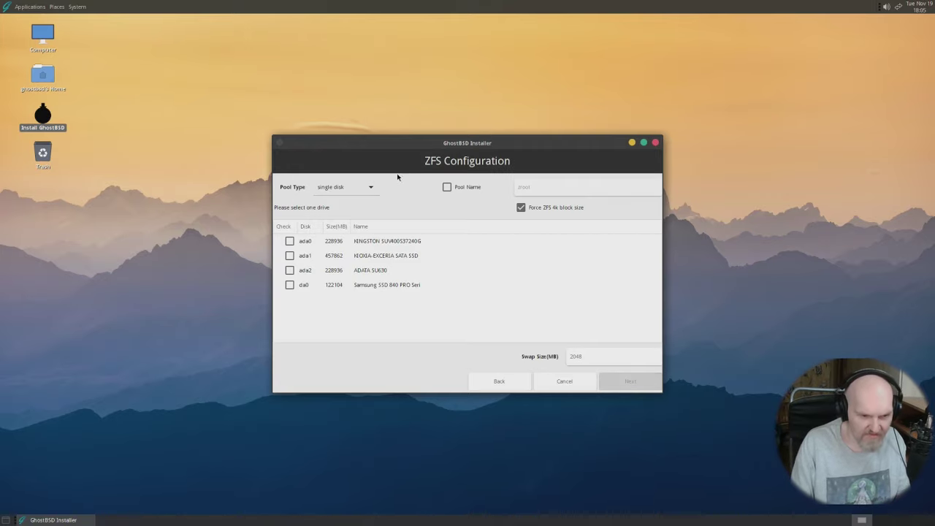
Step: Try the 2 disk mirror, 2+ disk stripe and 3 disk raidz1 pool types in the ZFS configuration
click(352, 192)
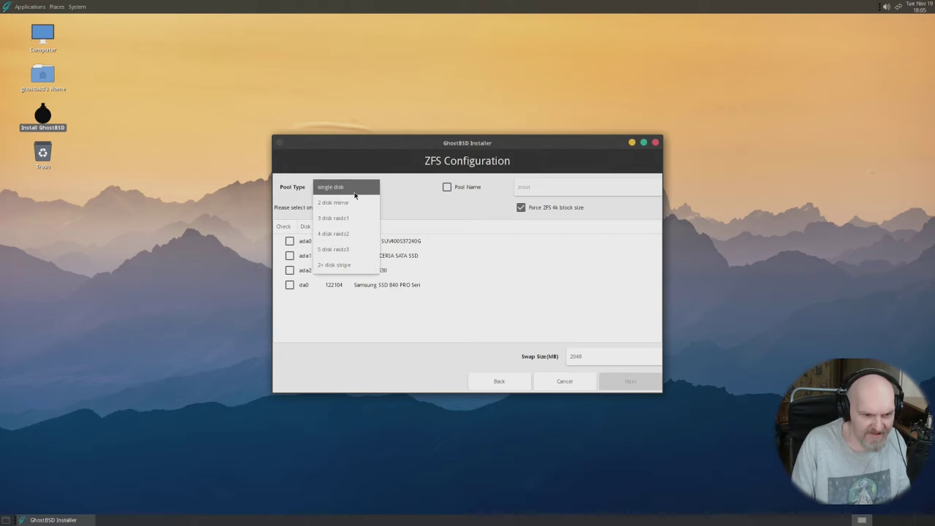
click(369, 202)
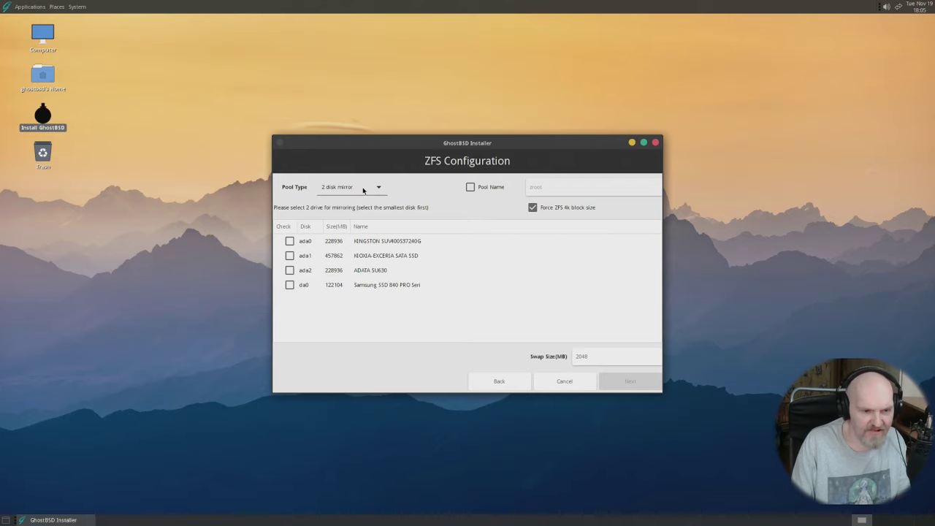
click(363, 190)
click(363, 193)
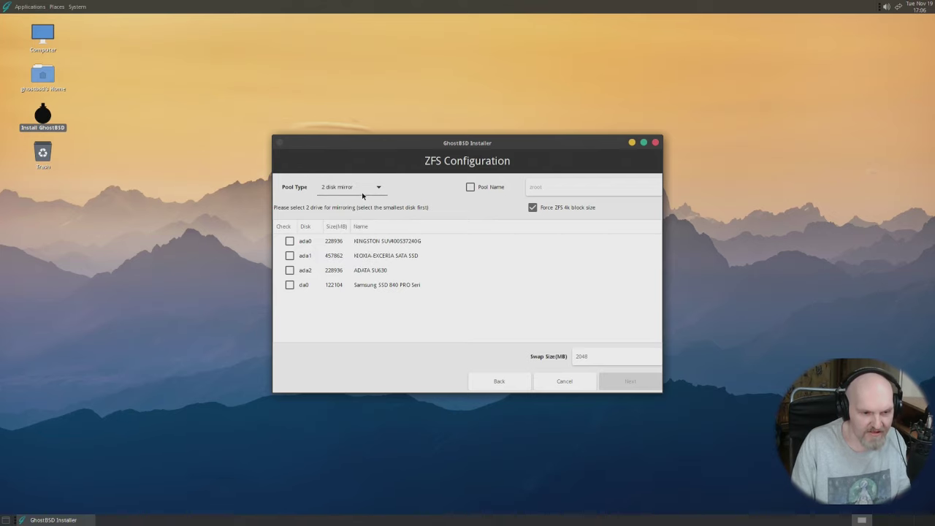
click(363, 195)
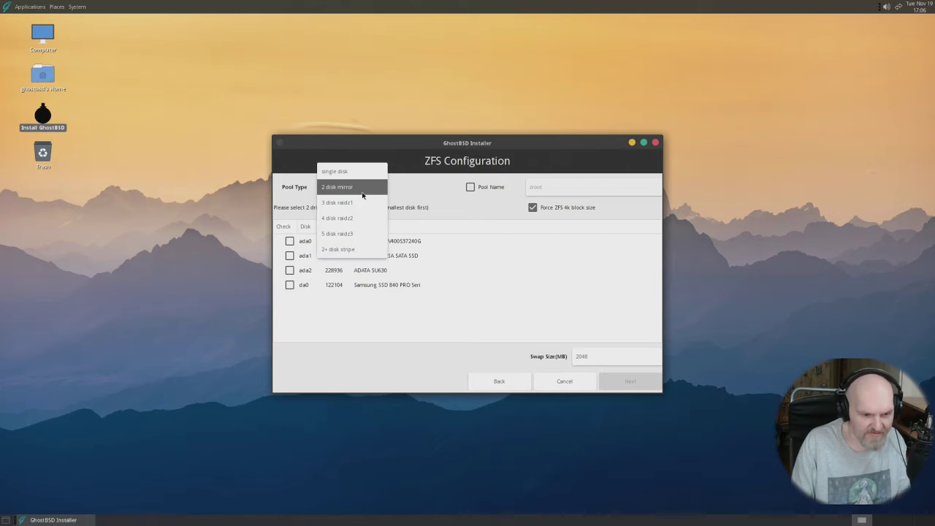
click(364, 252)
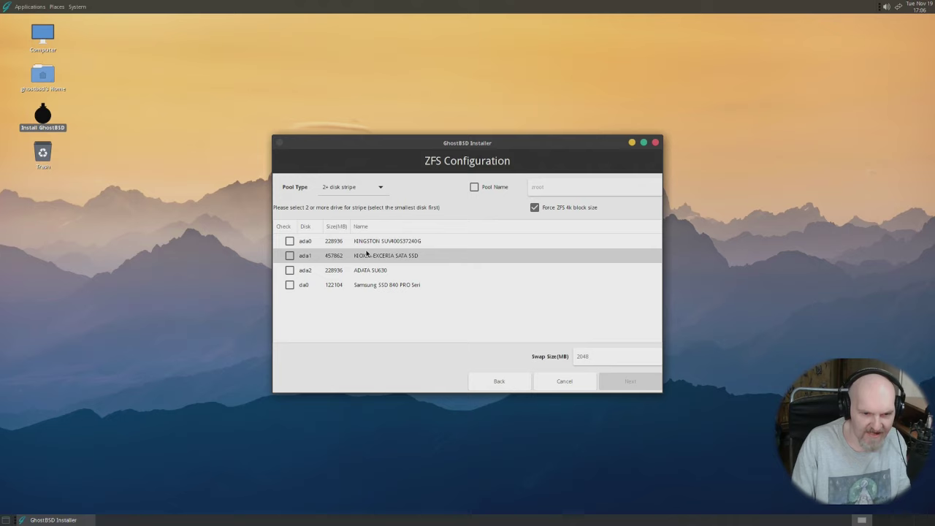
click(357, 193)
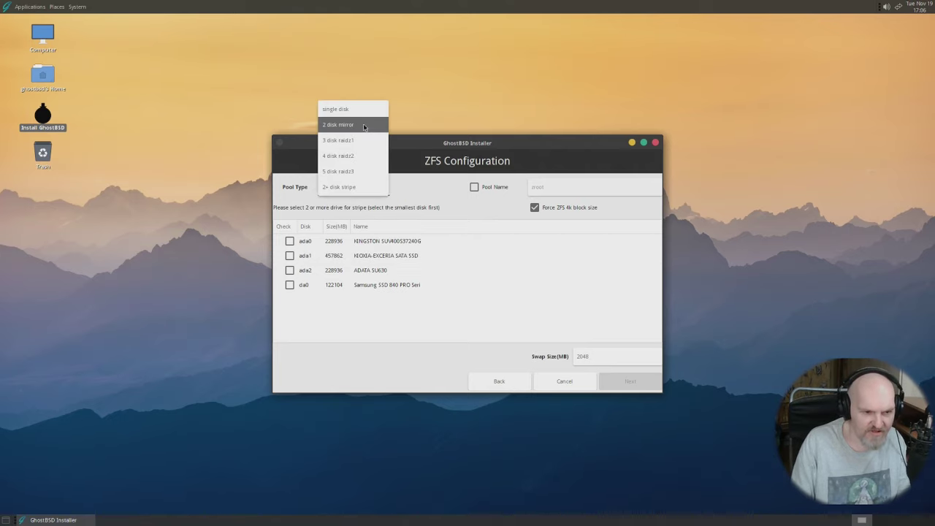
click(361, 145)
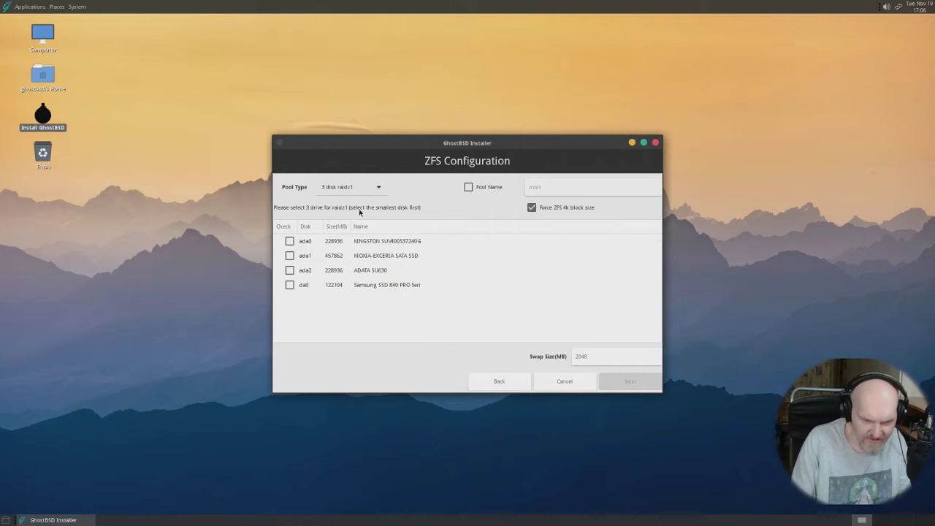
Step: Configure a 2 disk mirror pool on drives ada0 and ada2 and continue to the boot options
click(377, 189)
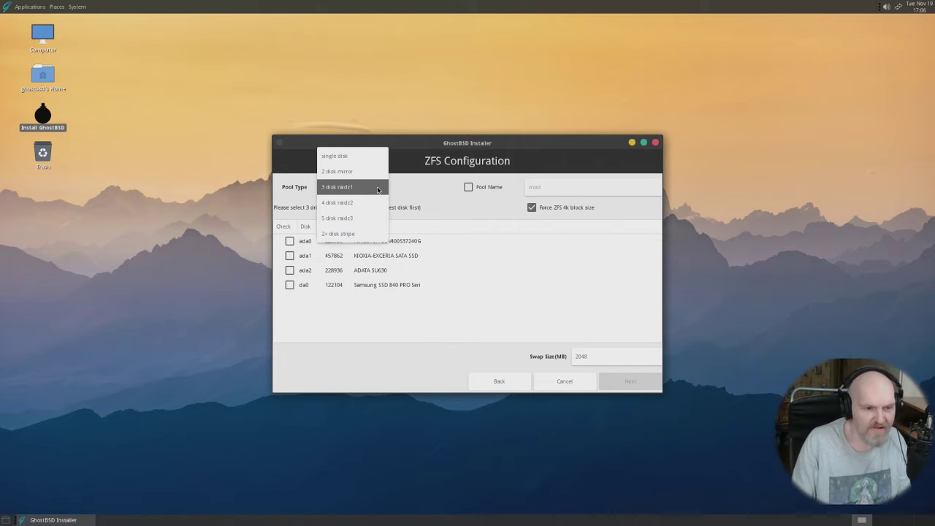
click(365, 172)
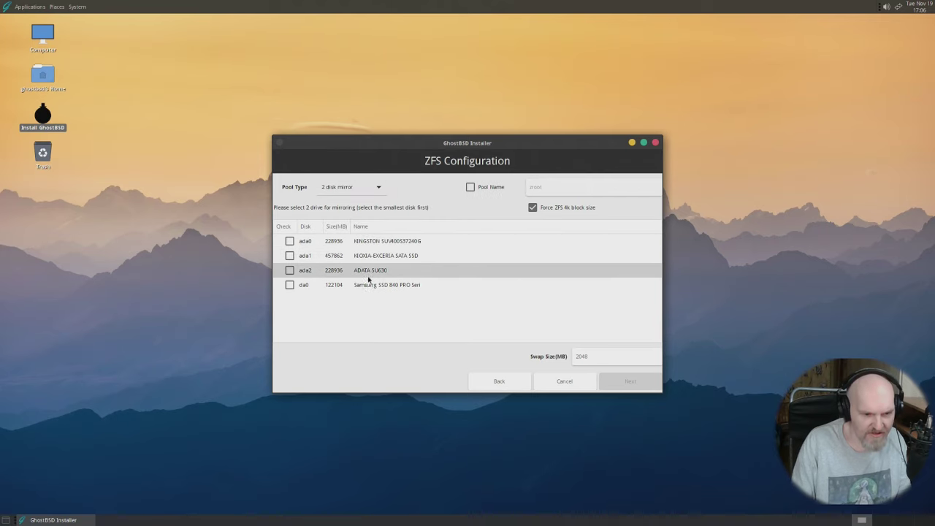
click(291, 242)
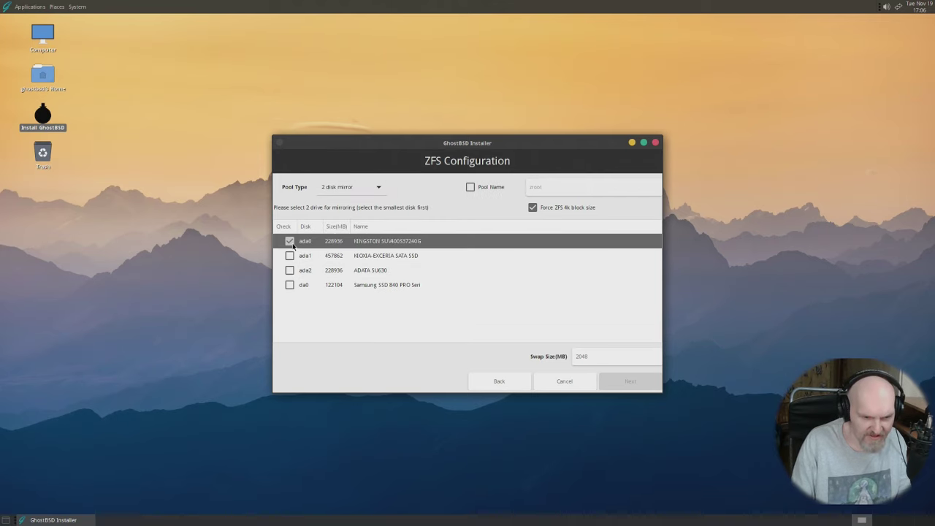
click(290, 270)
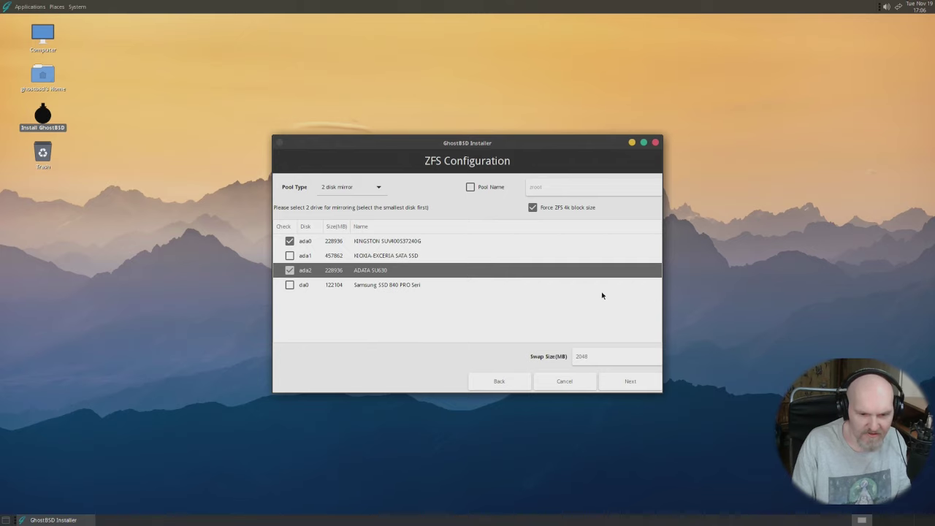
click(652, 382)
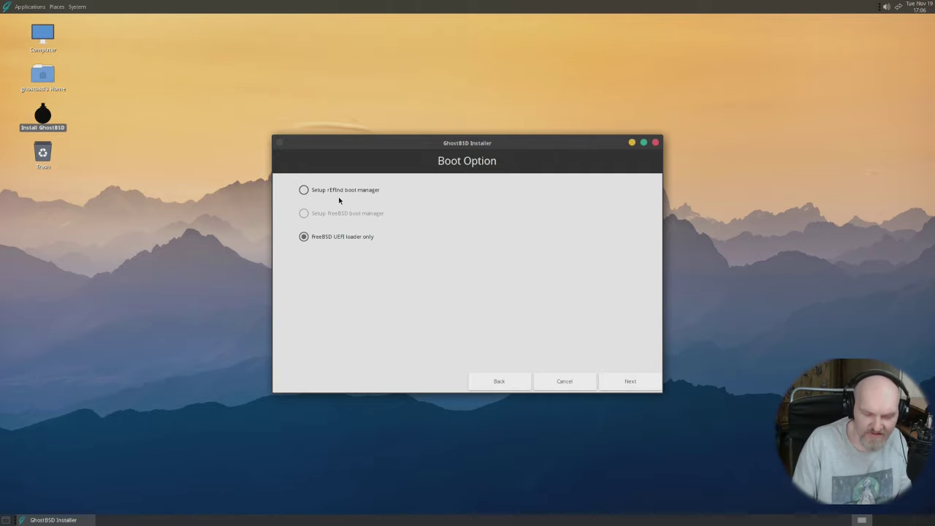
Step: Compare the rEFInd boot manager option, settle on FreeBSD UEFI loader only and continue to the user setup
click(349, 191)
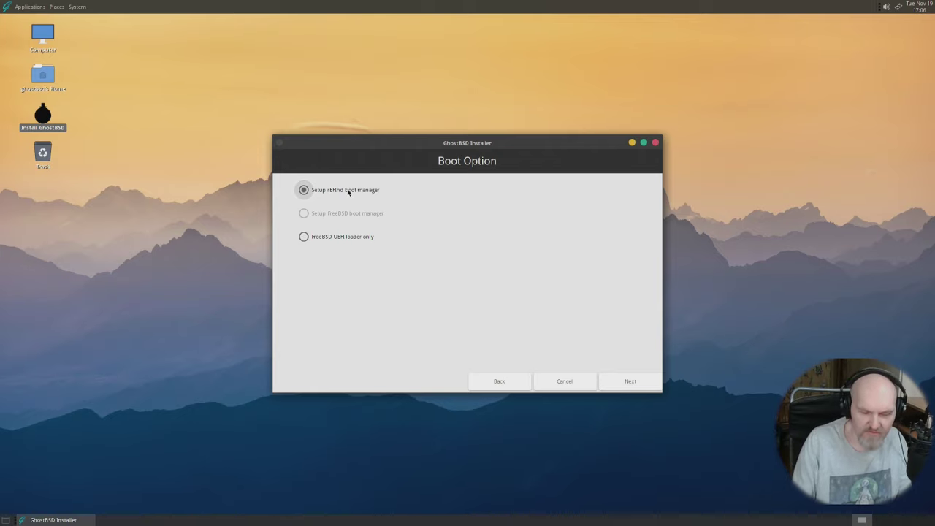
click(361, 241)
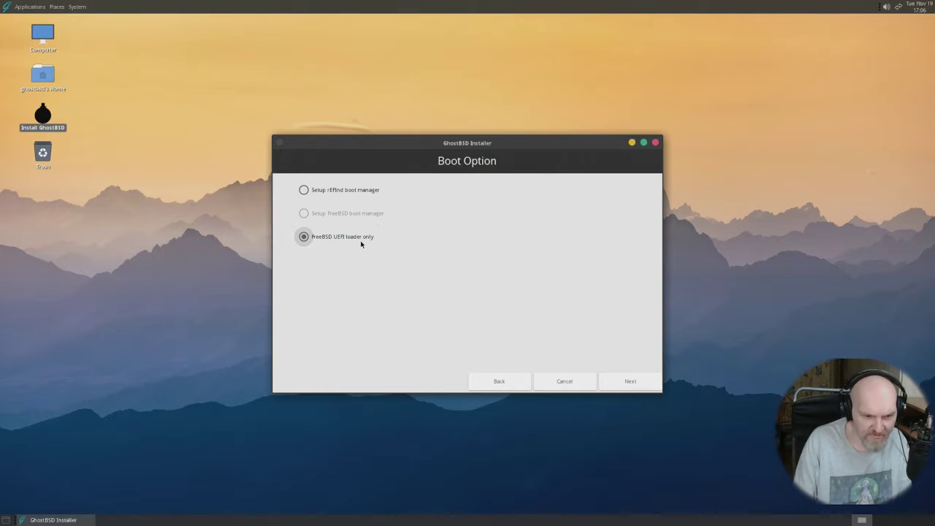
click(615, 386)
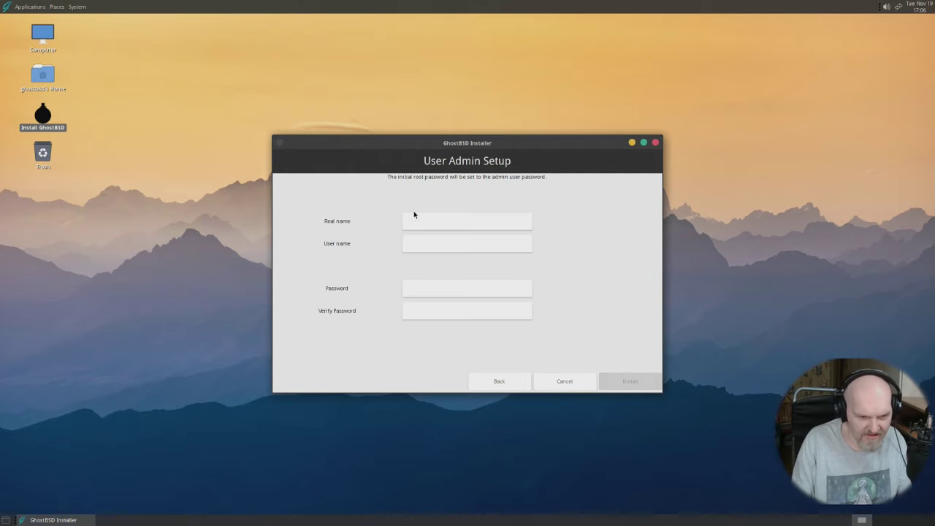
Step: Enter the admin user's real name and fill in the account password
click(414, 226)
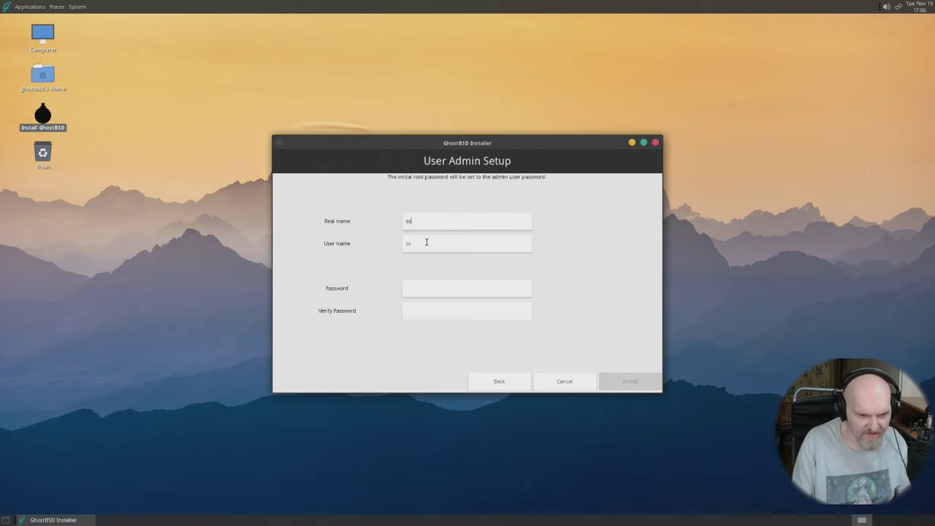
click(423, 290)
text(s)
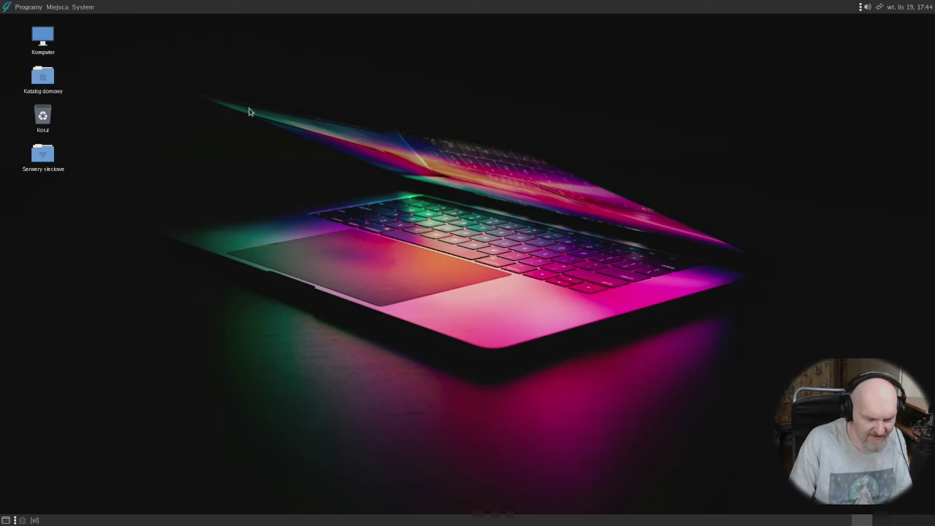
Step: Look through the installed system's program categories, places, system entries and desktop options
click(33, 7)
mouse_move(83, 8)
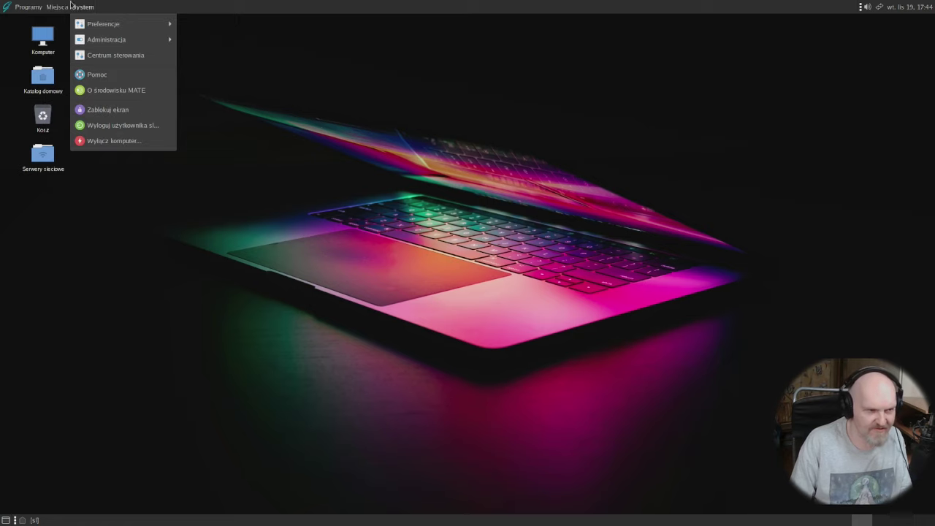
mouse_move(117, 47)
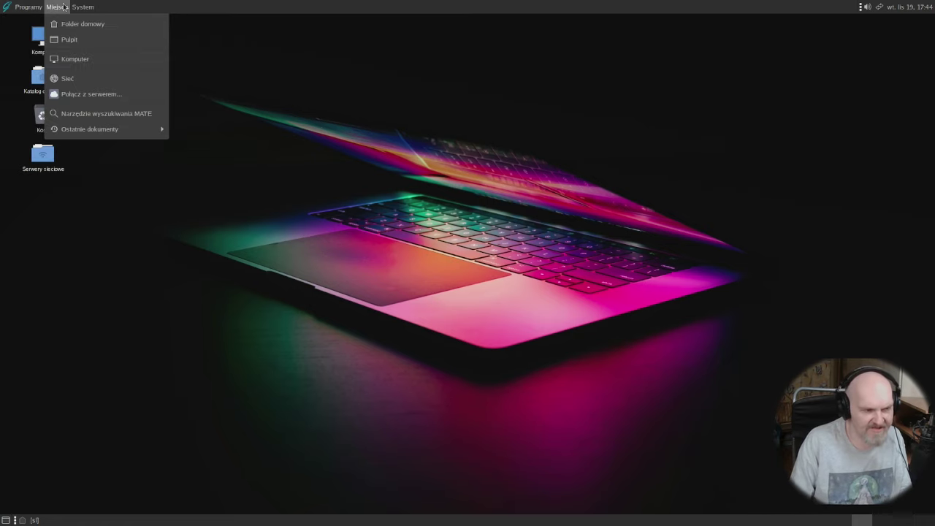
mouse_move(34, 5)
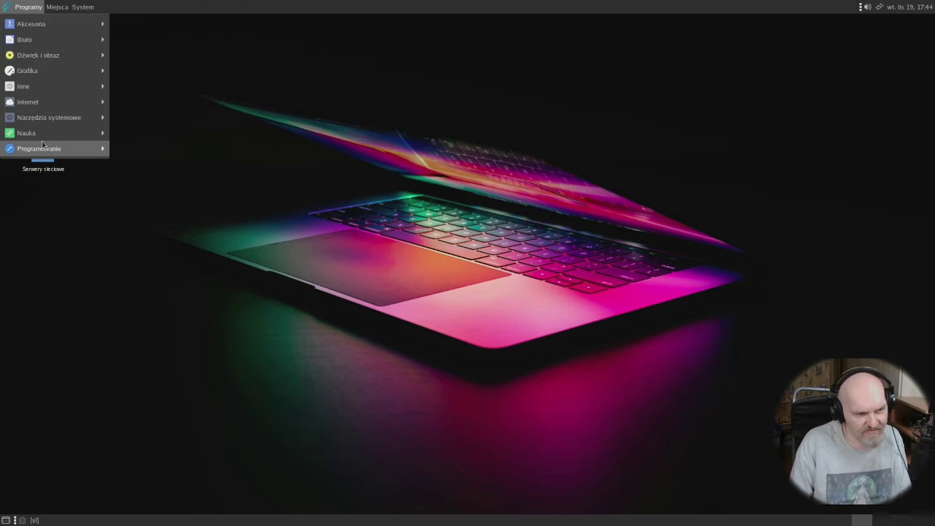
click(399, 146)
right_click(326, 75)
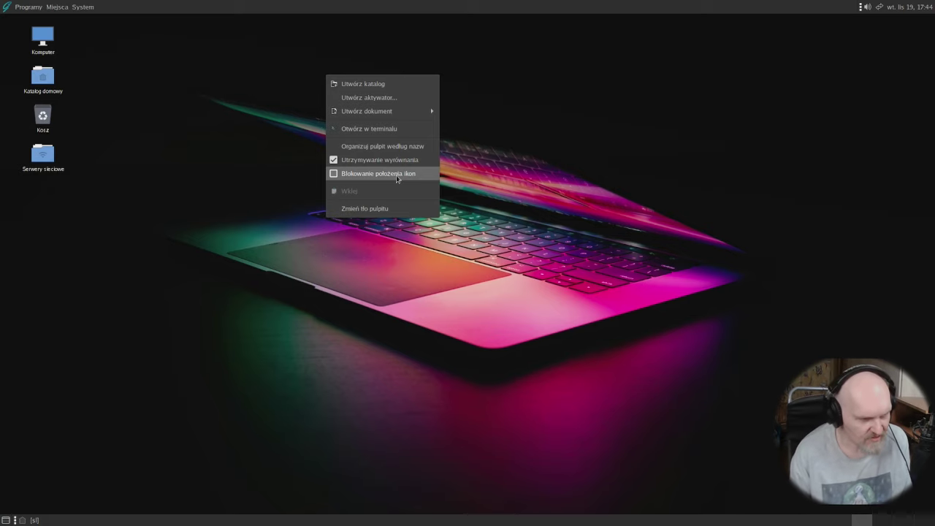
click(261, 434)
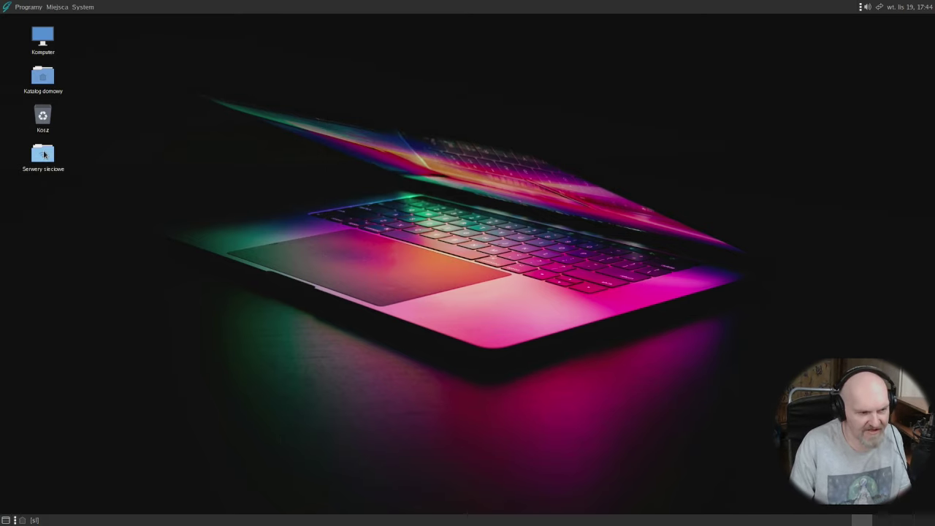
Step: Open the Serwery sieciowe location and launch CubicSDR from the Inne category
double_click(66, 151)
click(8, 7)
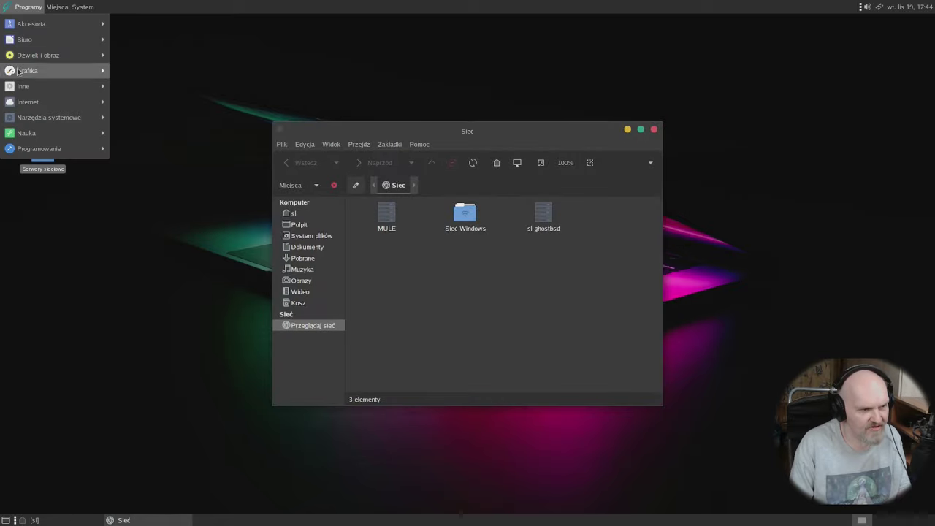
mouse_move(34, 89)
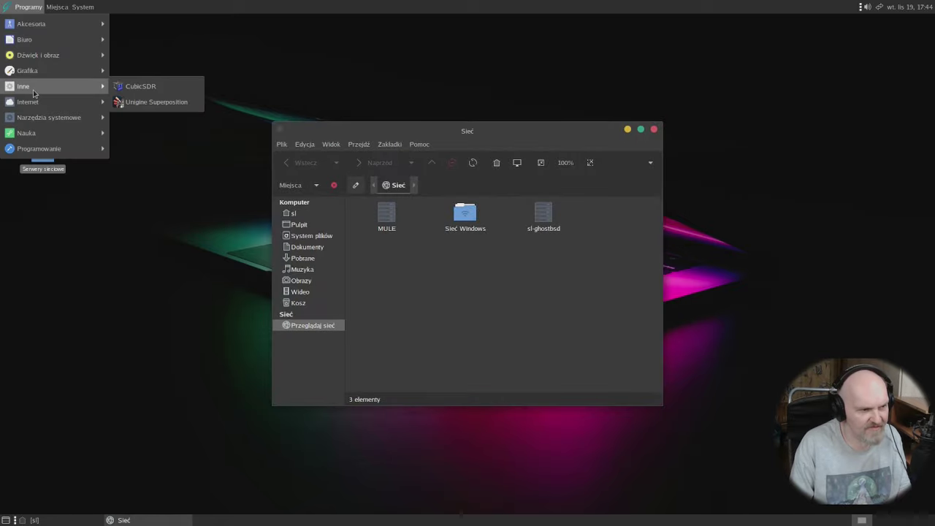
click(156, 89)
Step: Launch the Evolution mail program from the Biuro category and look over its window
click(4, 5)
mouse_move(23, 35)
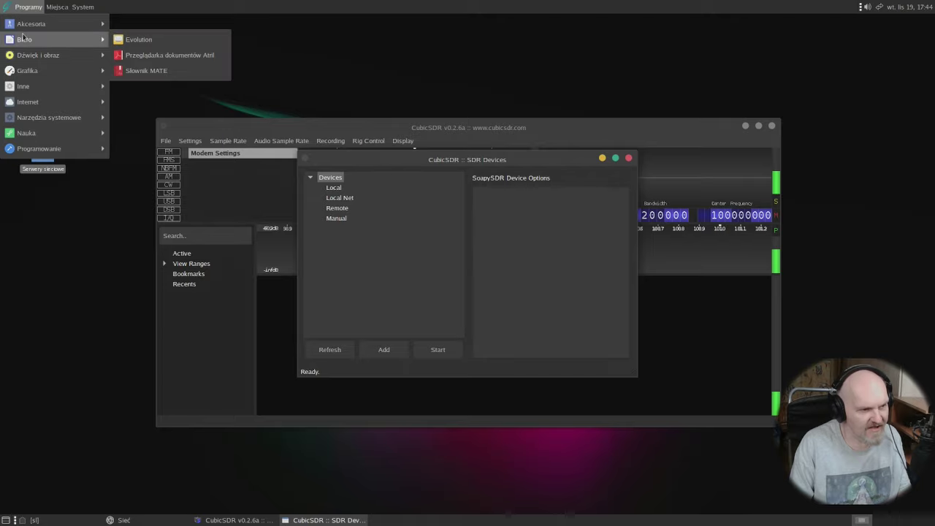
click(113, 41)
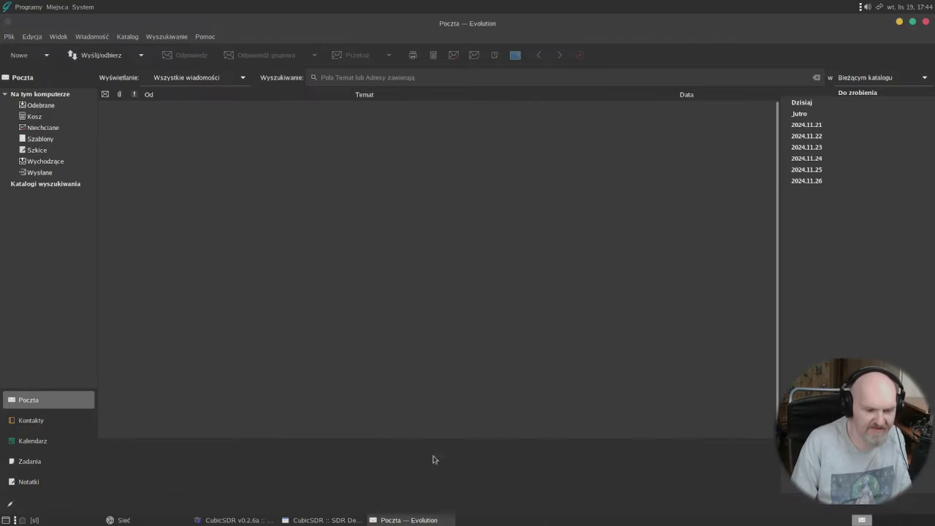
mouse_move(322, 520)
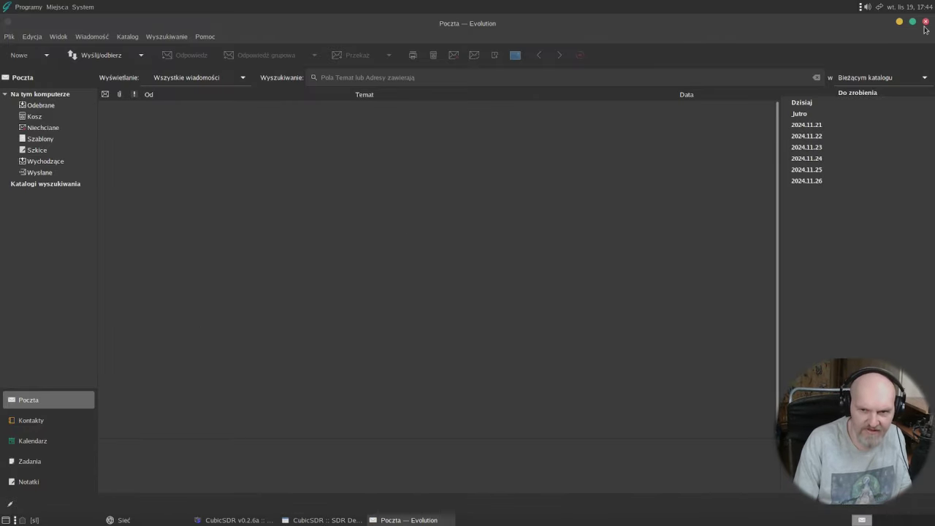
Step: Close the Evolution, CubicSDR and Sieć windows to return to the empty desktop
click(925, 22)
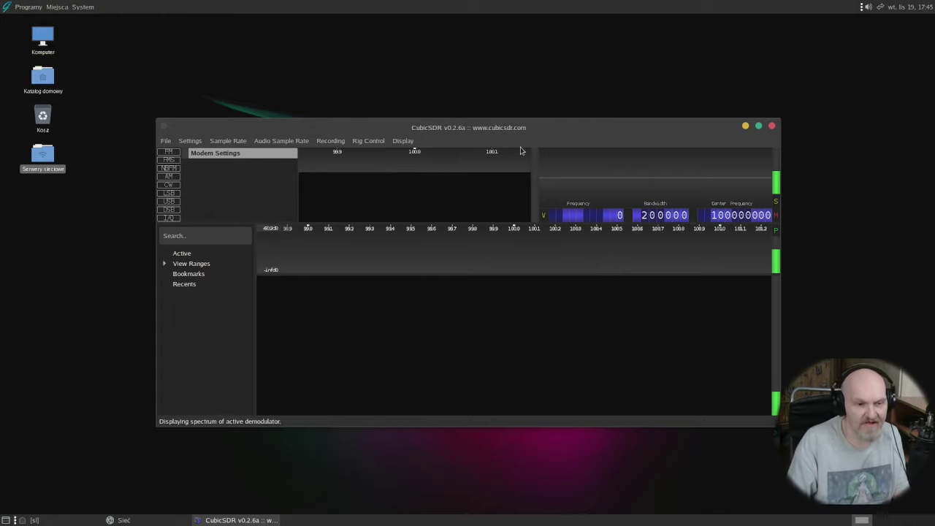
click(772, 127)
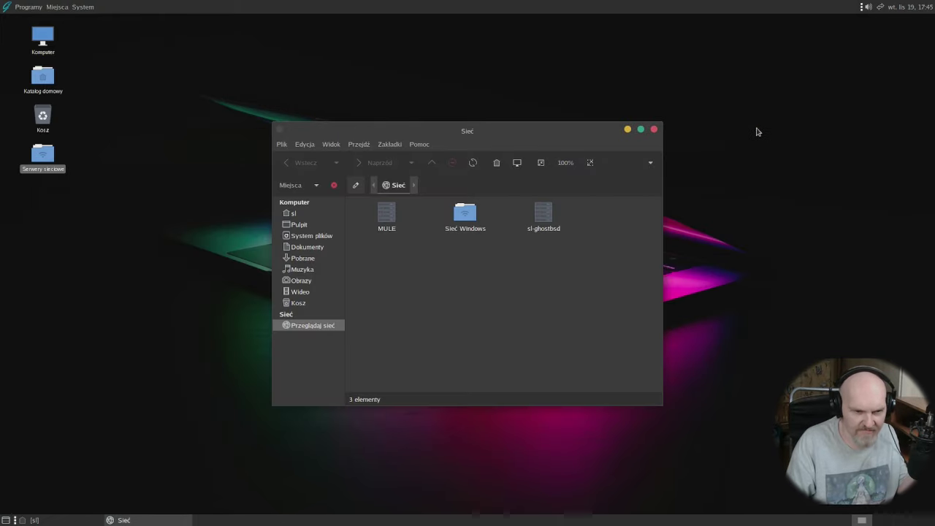
click(654, 130)
Step: Look over the clock's calendar and the network connection options, then close them
click(933, 5)
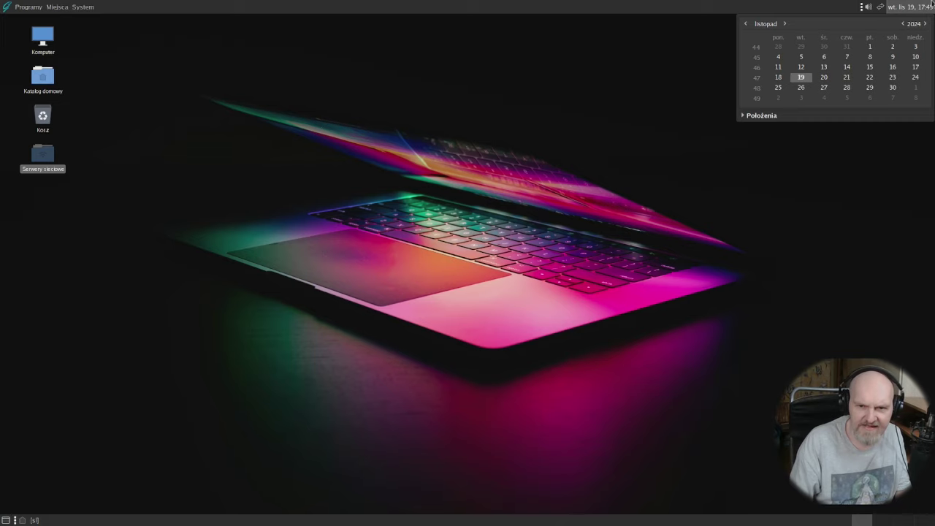
click(882, 7)
click(883, 9)
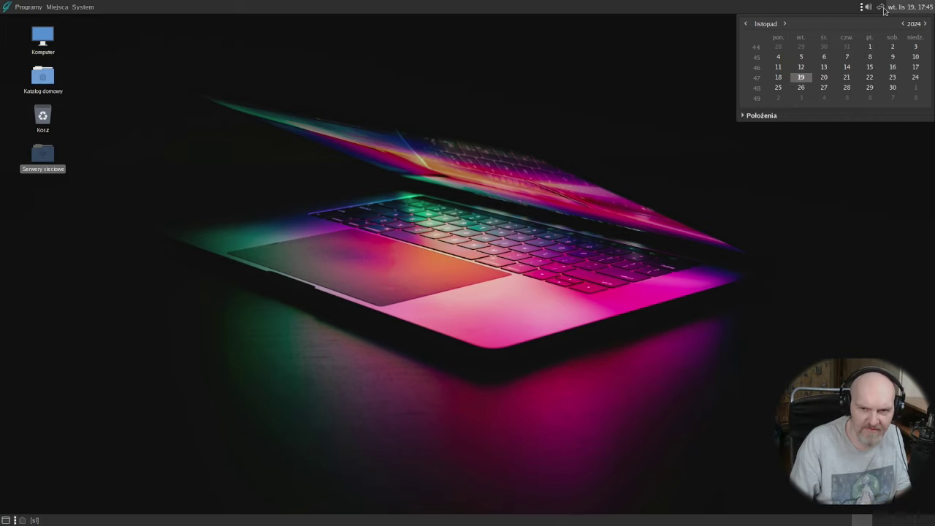
click(883, 8)
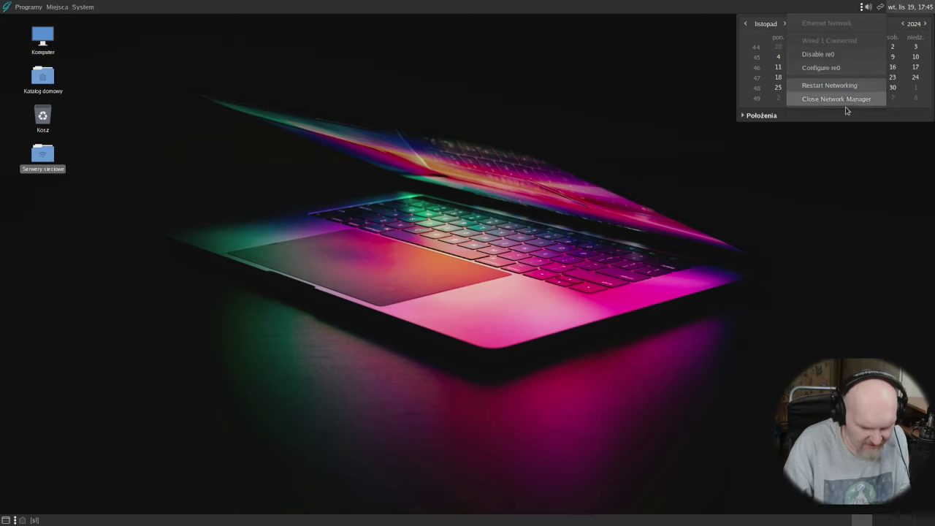
click(776, 93)
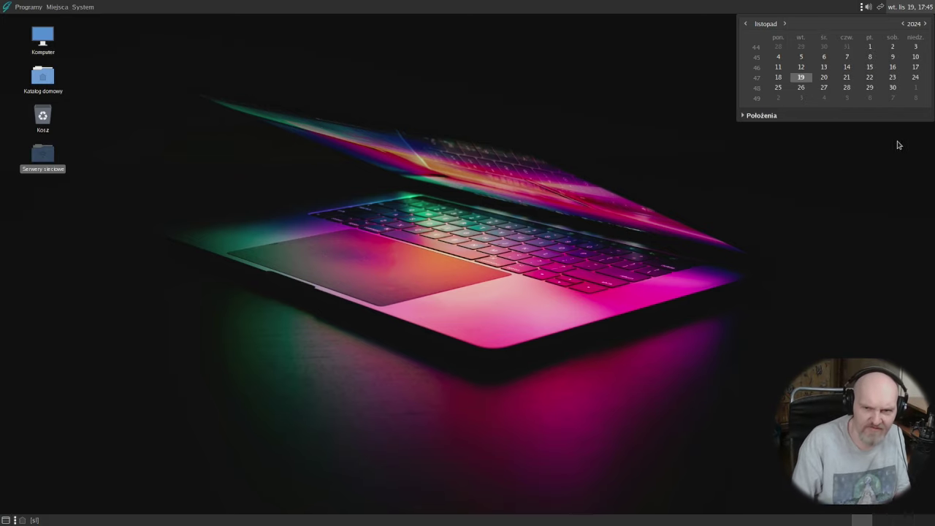
click(922, 7)
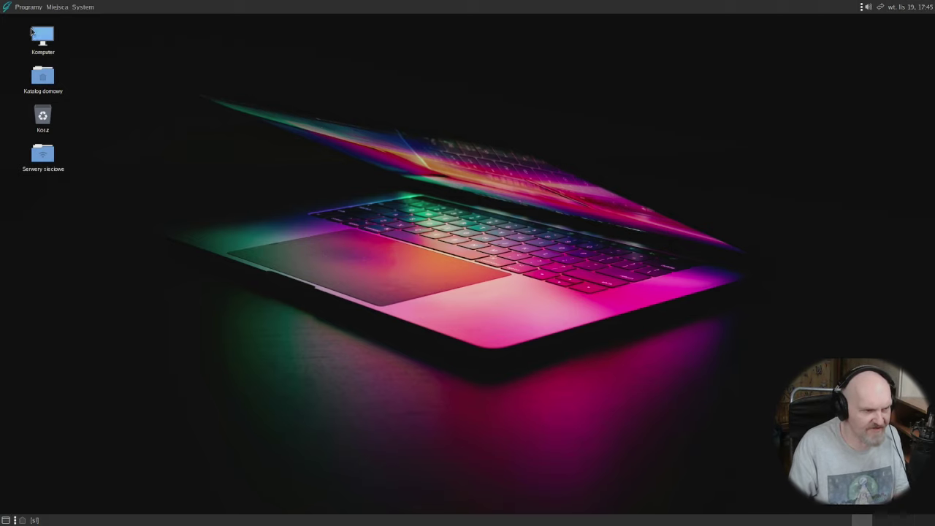
Step: Look through the program and system entries and open the Wygląd settings from Preferencje
click(80, 9)
mouse_move(49, 9)
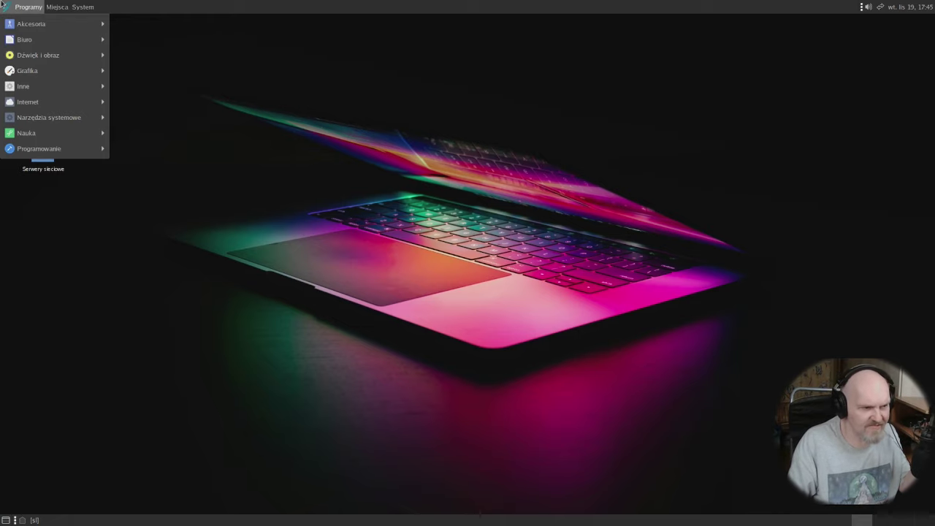
key(Escape)
click(27, 7)
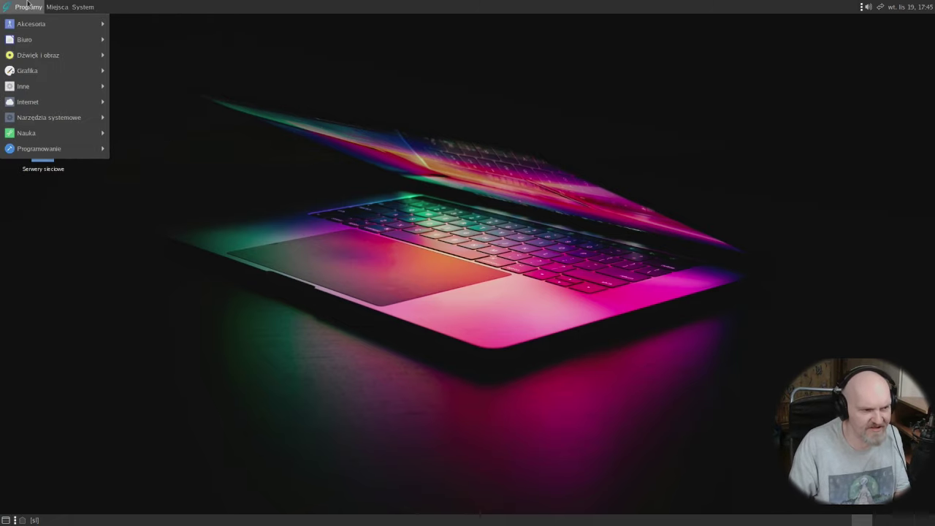
mouse_move(82, 7)
mouse_move(94, 46)
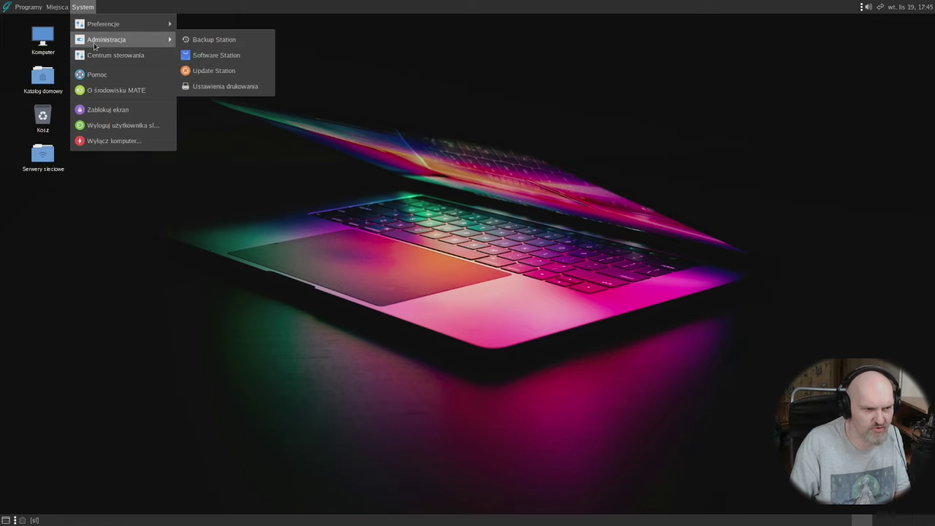
mouse_move(124, 29)
mouse_move(223, 71)
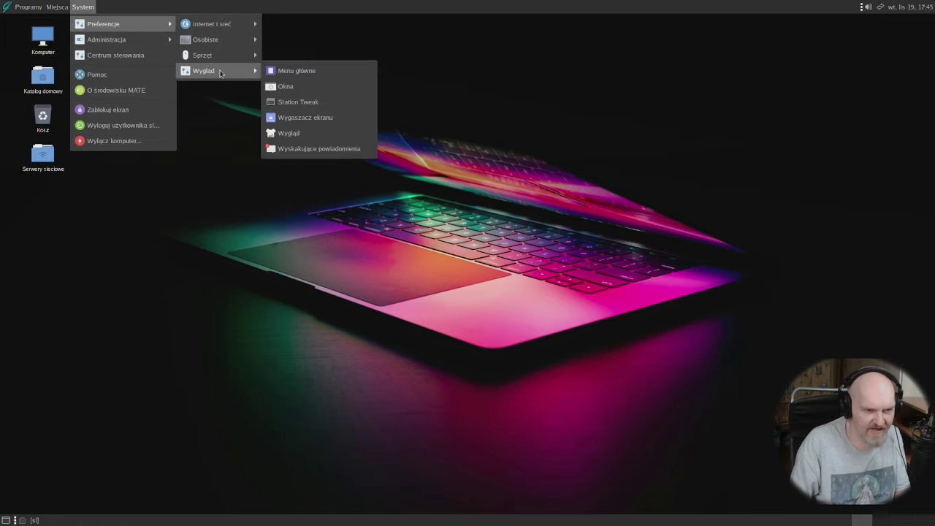
click(289, 133)
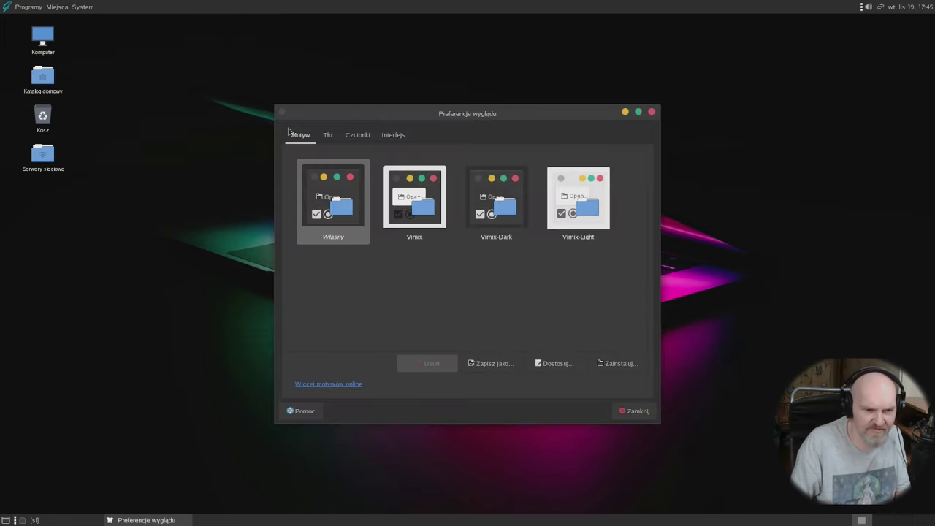
Step: Review the Czcionki settings, select Wygładzanie podpikselowe (wyświetlacze LCD) rendering, and close the appearance preferences
click(357, 134)
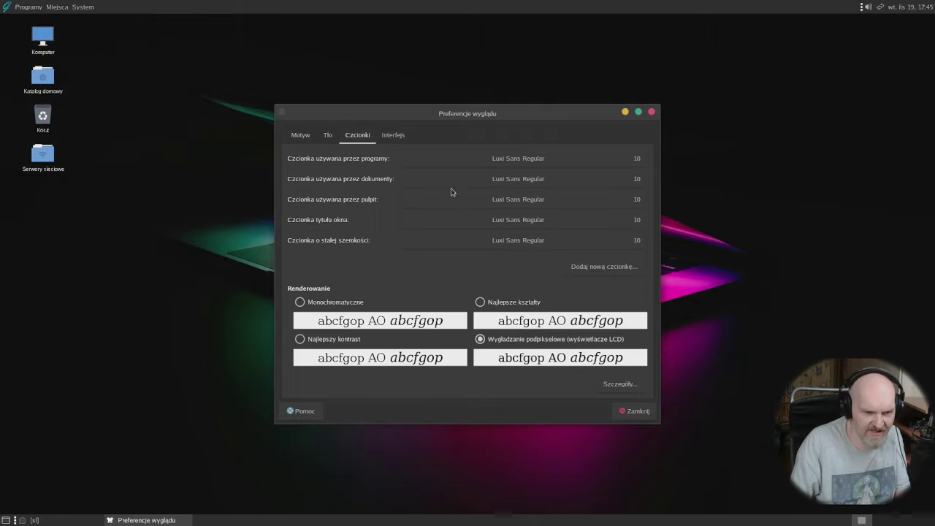
click(512, 310)
click(501, 343)
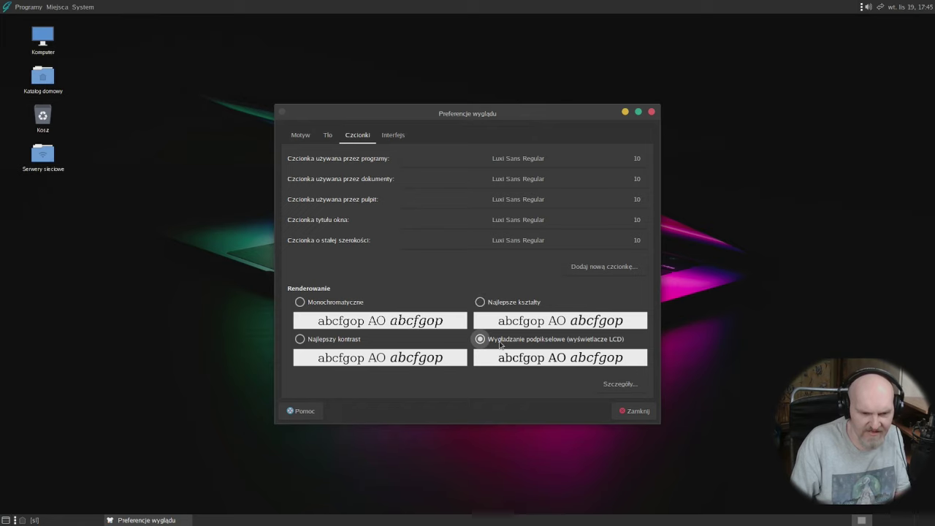
click(626, 410)
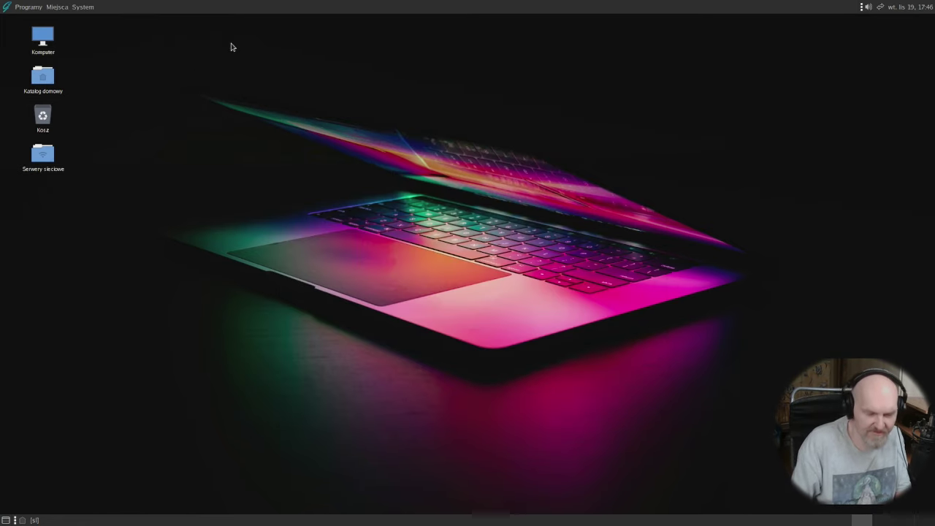
Step: Examine the program categories, including Inne and Akcesoria, and the System entries, then return to the desktop
click(32, 9)
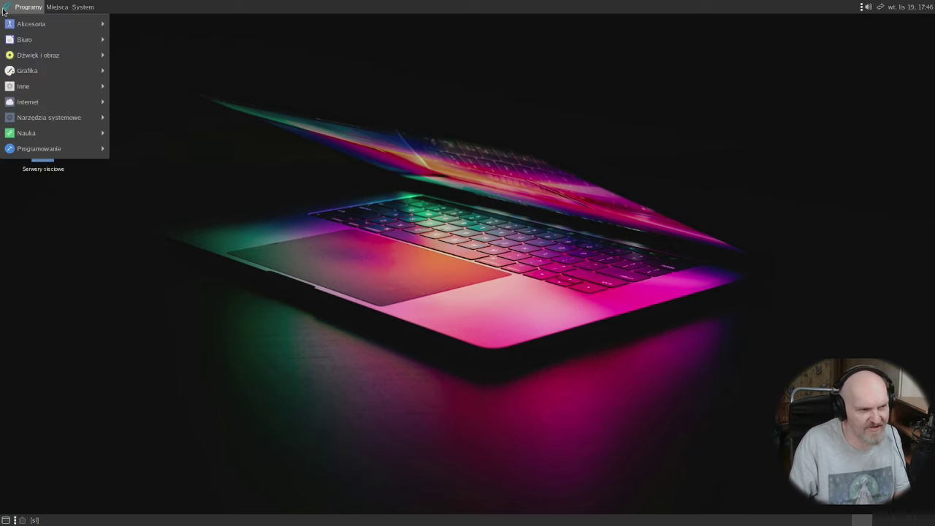
mouse_move(83, 8)
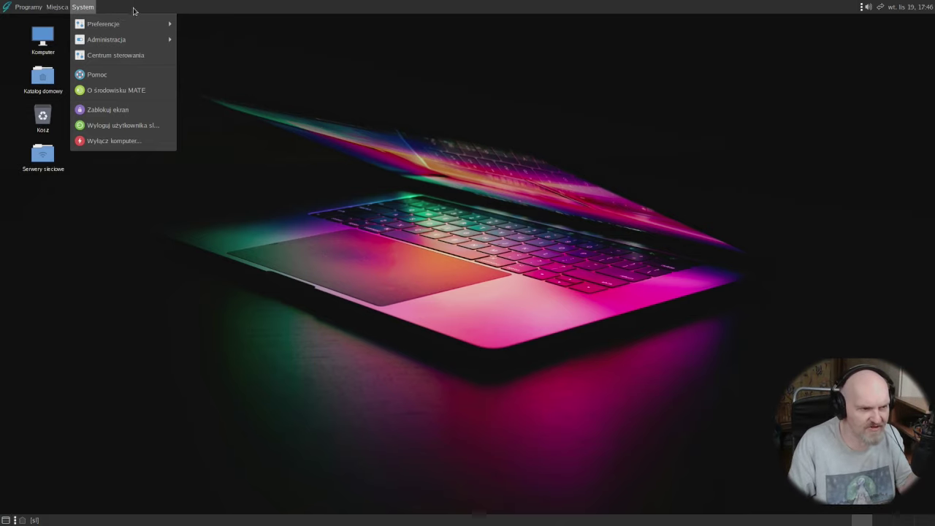
mouse_move(22, 6)
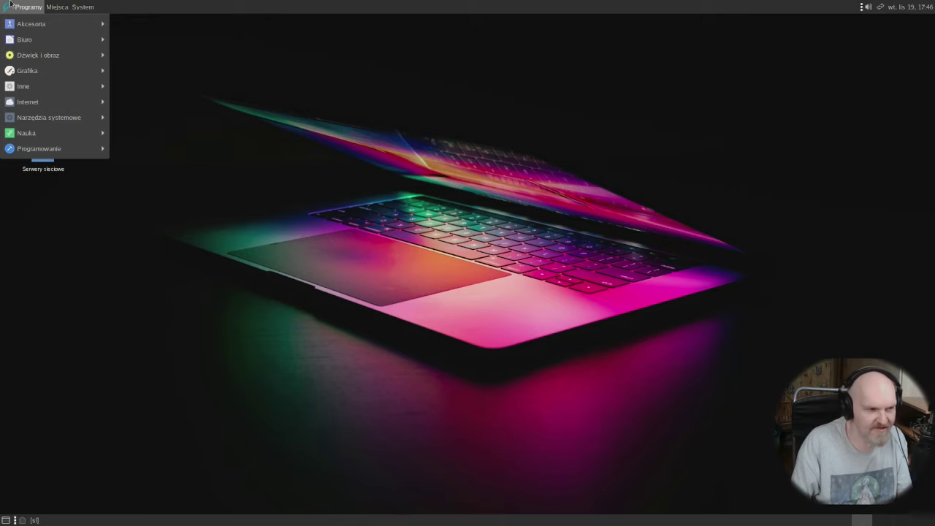
mouse_move(64, 93)
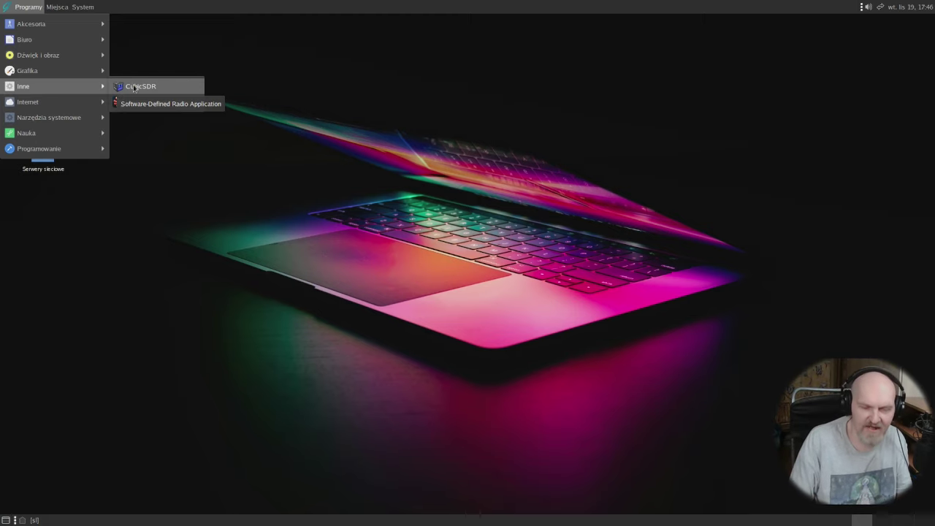
mouse_move(64, 70)
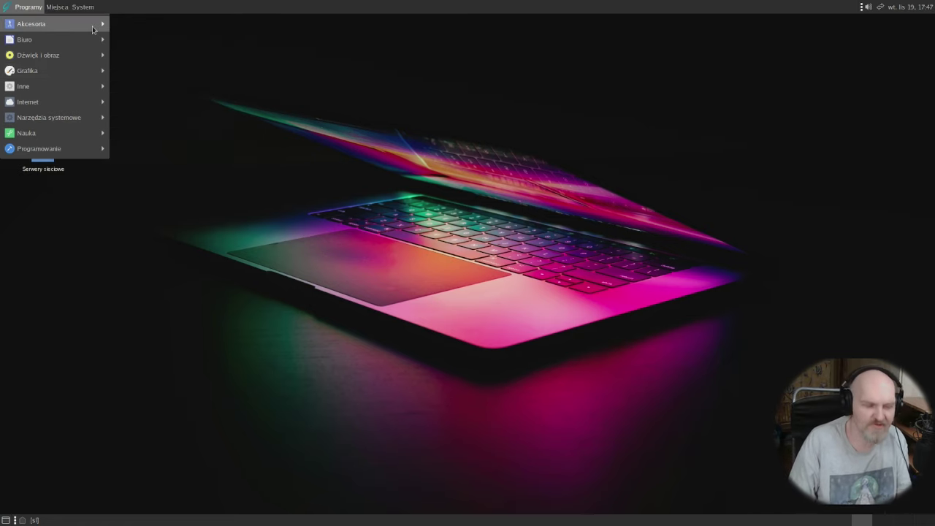
mouse_move(64, 24)
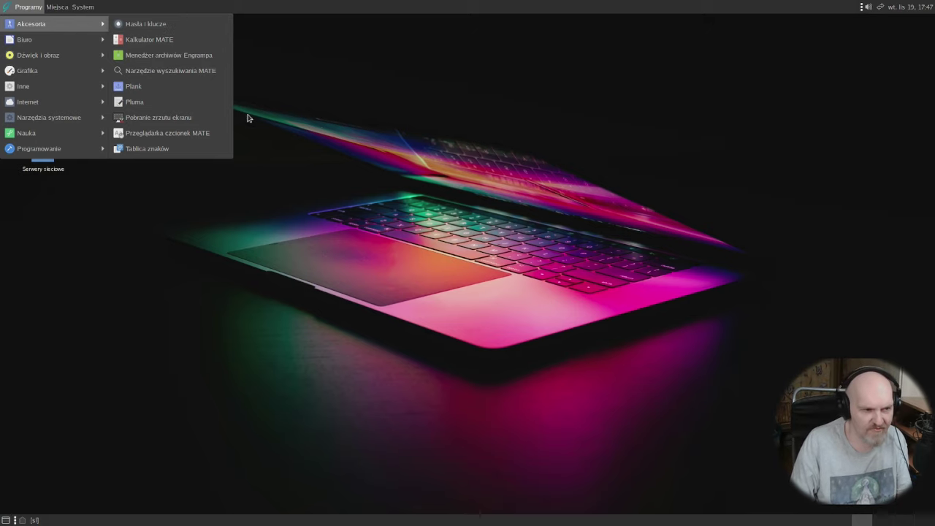
click(429, 199)
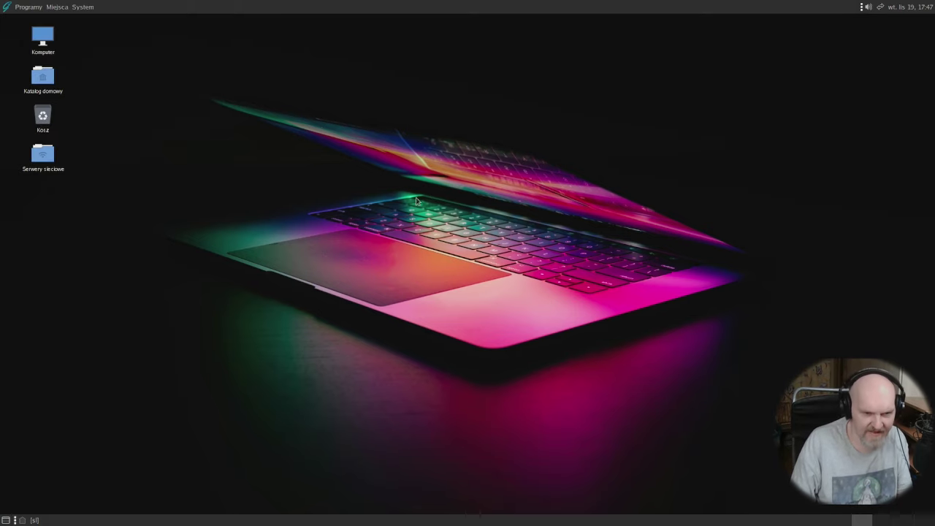
Step: Look through the Akcesoria and Grafika categories and launch FreeCAD from Grafika
click(11, 3)
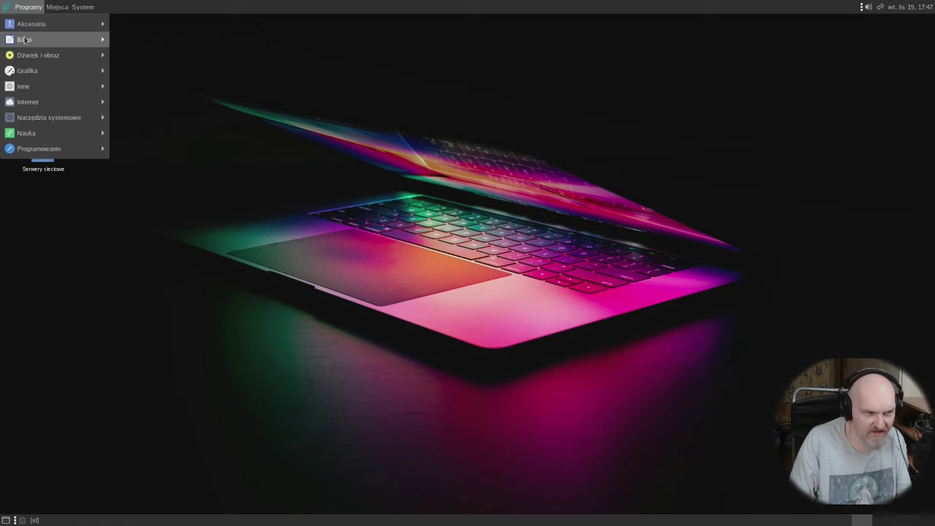
mouse_move(35, 26)
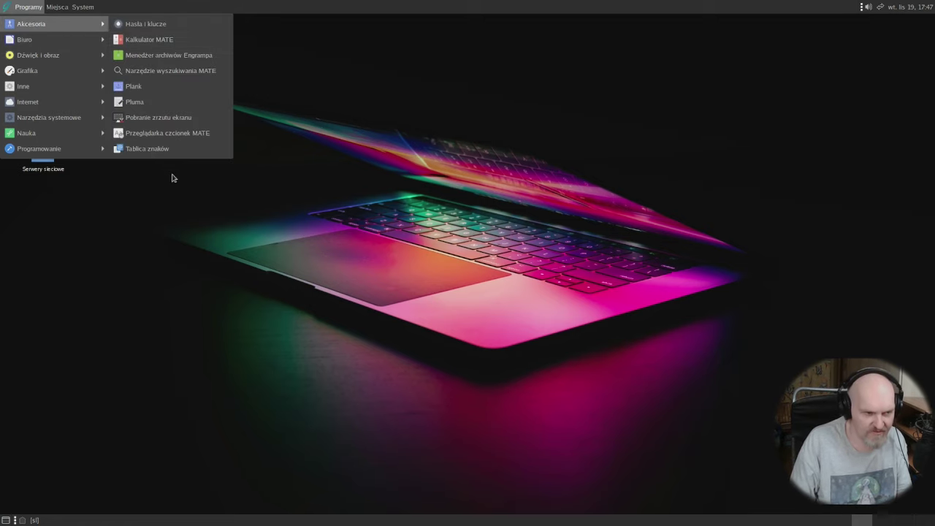
mouse_move(72, 54)
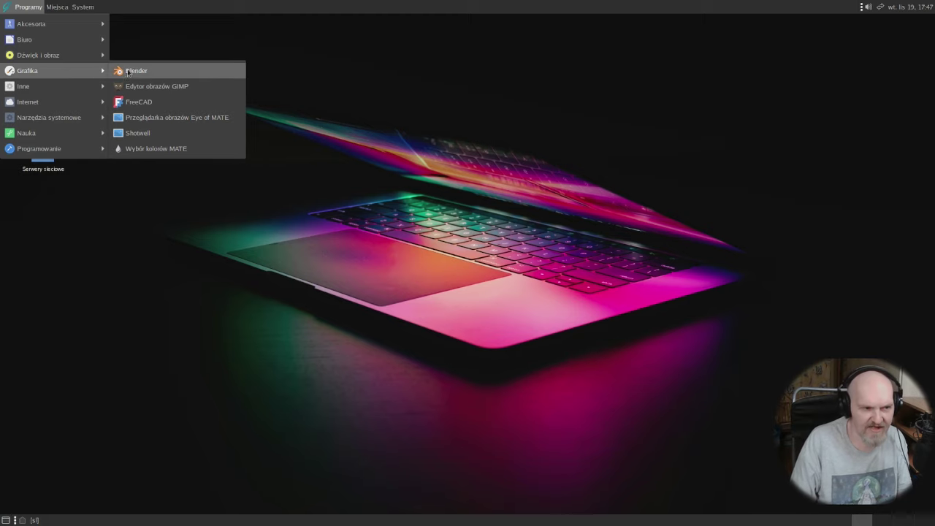
click(161, 103)
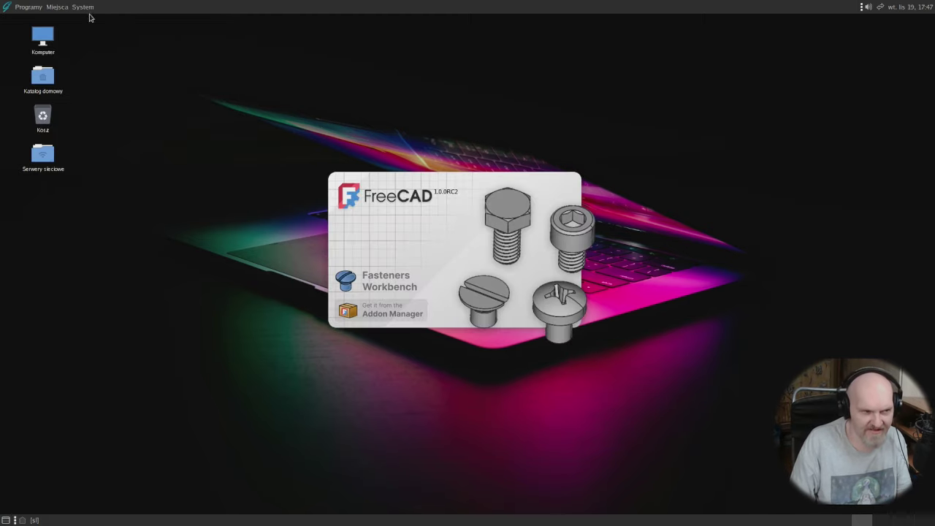
Step: Launch Software Station from the Administracja entries, confirm with the account password, and maximize its window
click(83, 7)
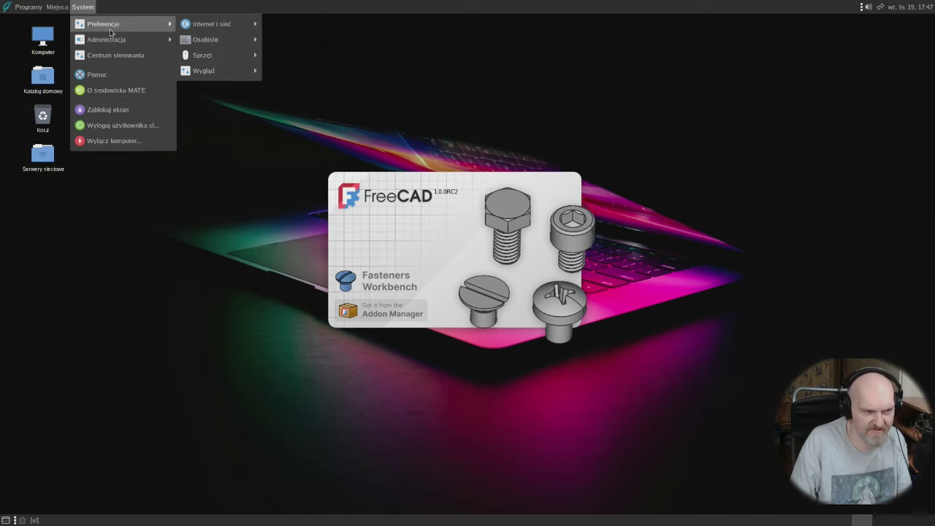
mouse_move(114, 45)
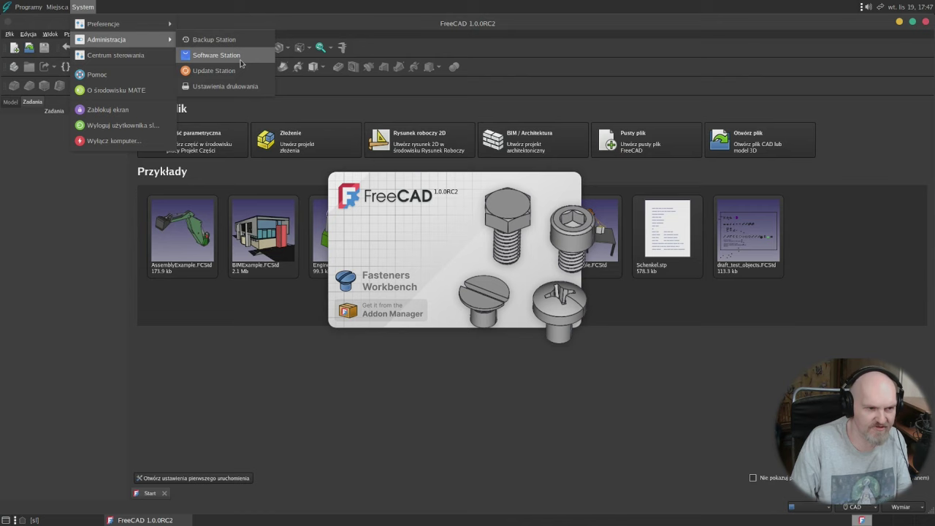
click(240, 64)
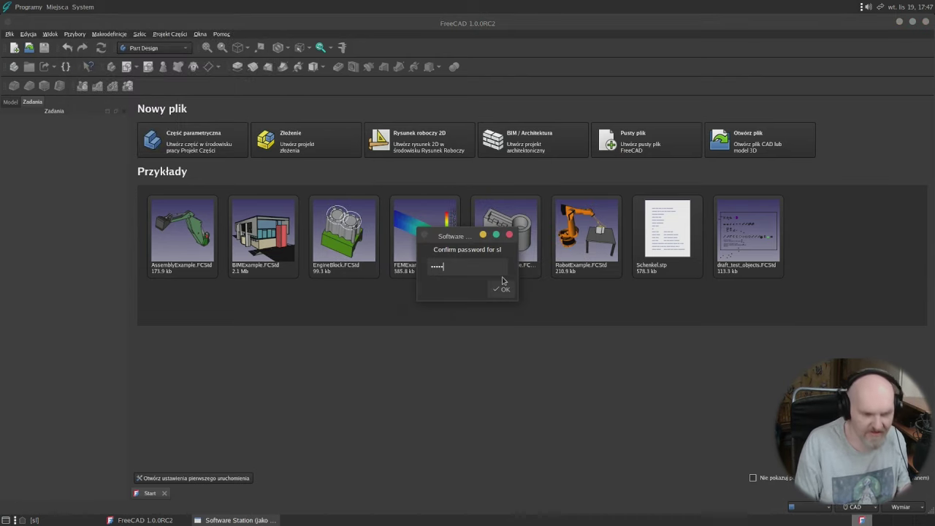
key(Return)
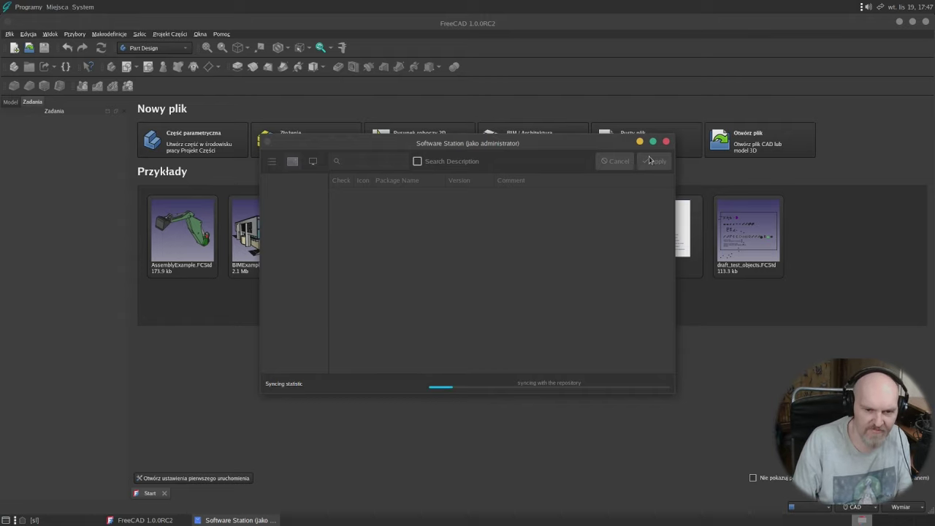
click(653, 142)
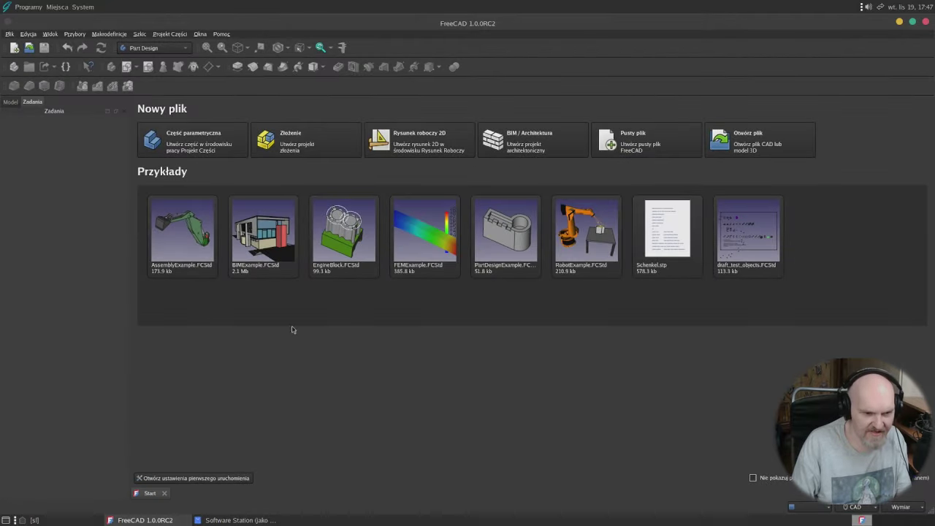
Step: Open the BIMExample.FCStd example in FreeCAD and view the building model from several angles
click(276, 232)
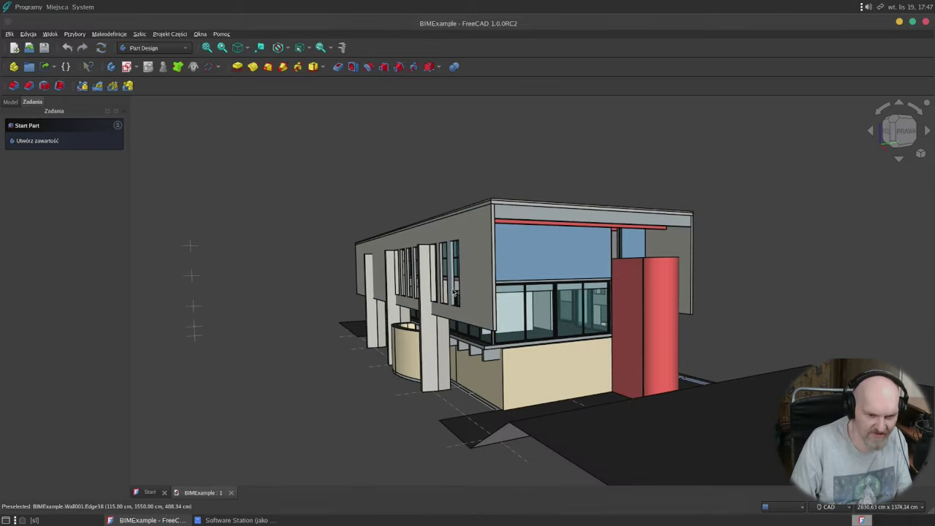
click(893, 130)
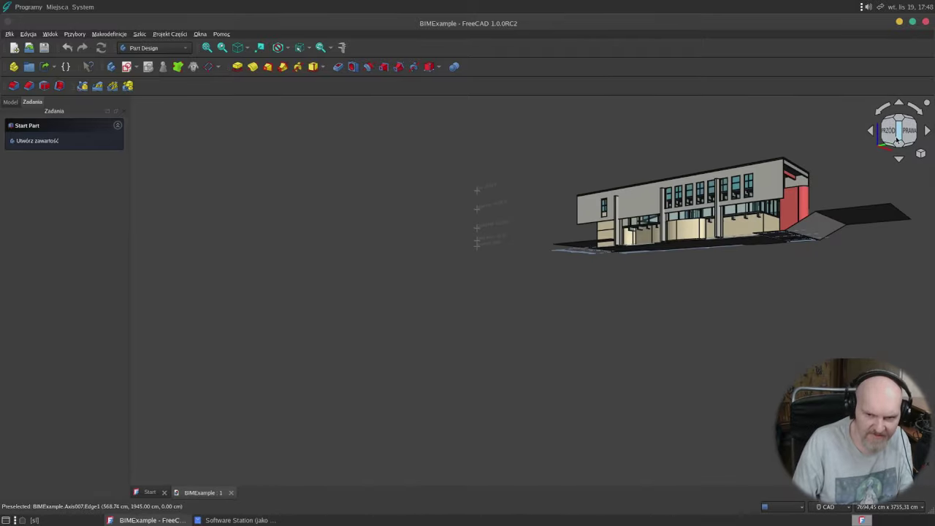
click(909, 130)
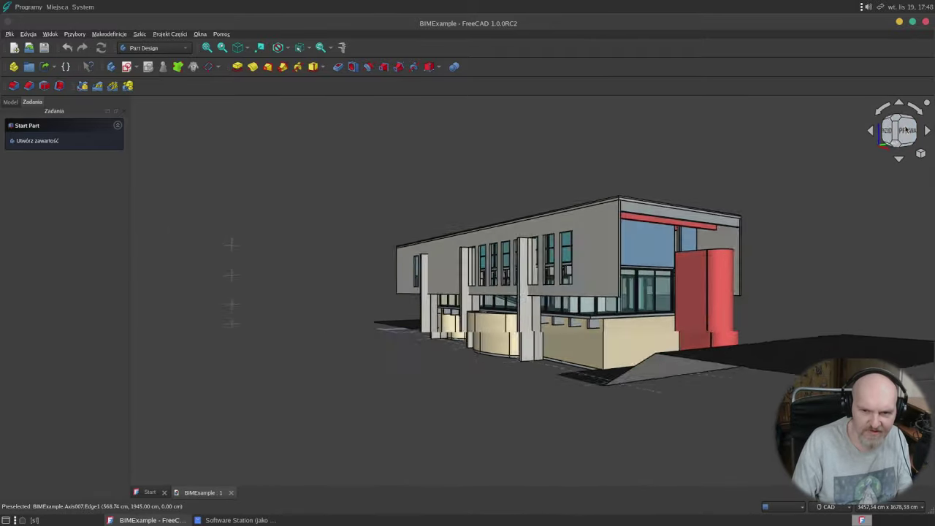
click(928, 132)
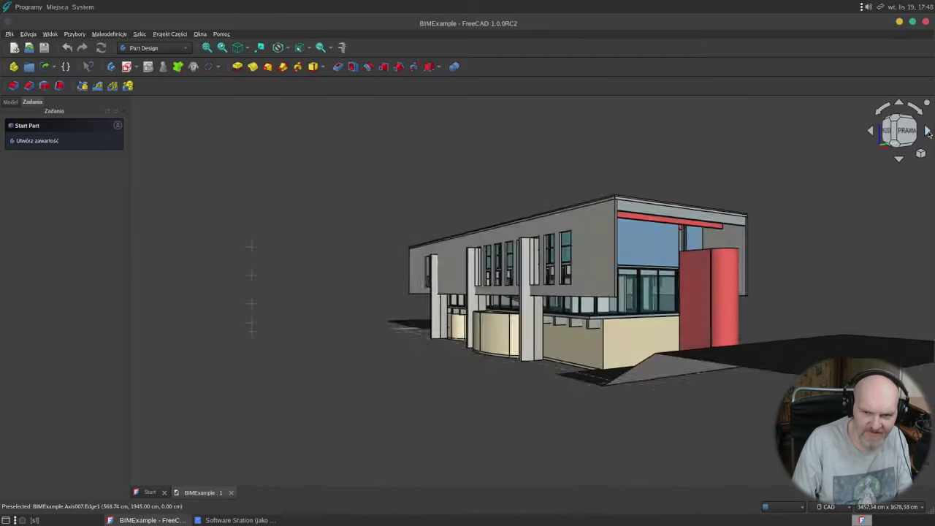
click(926, 132)
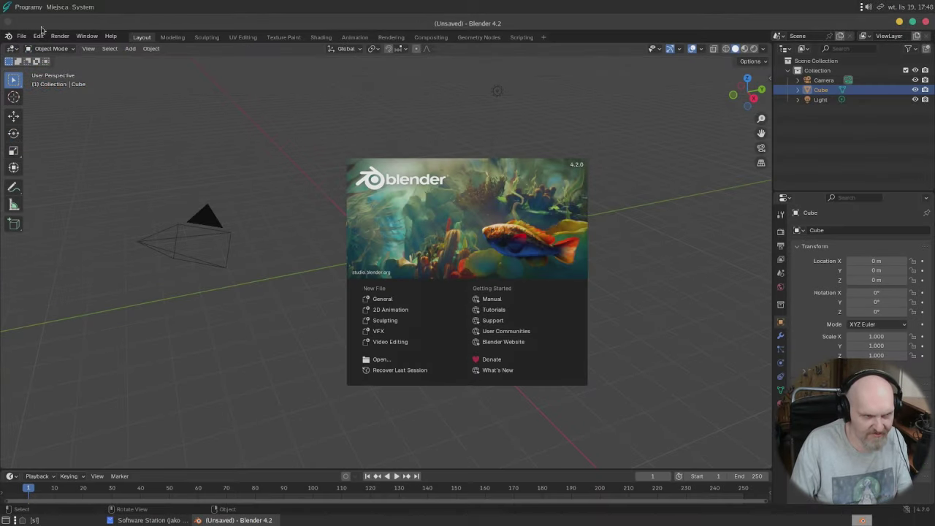
Step: Open the NVIDIA X server settings from the Sprzęt group of the system preferences
click(92, 7)
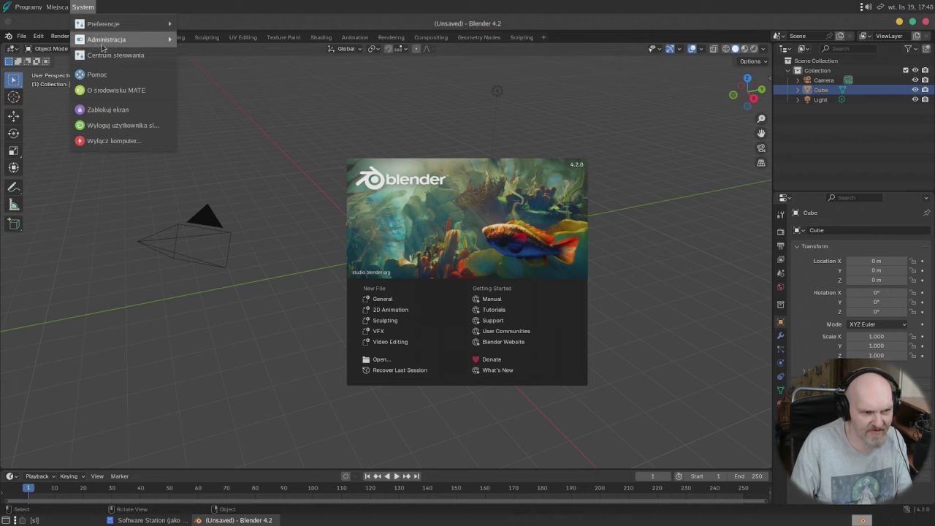
mouse_move(103, 44)
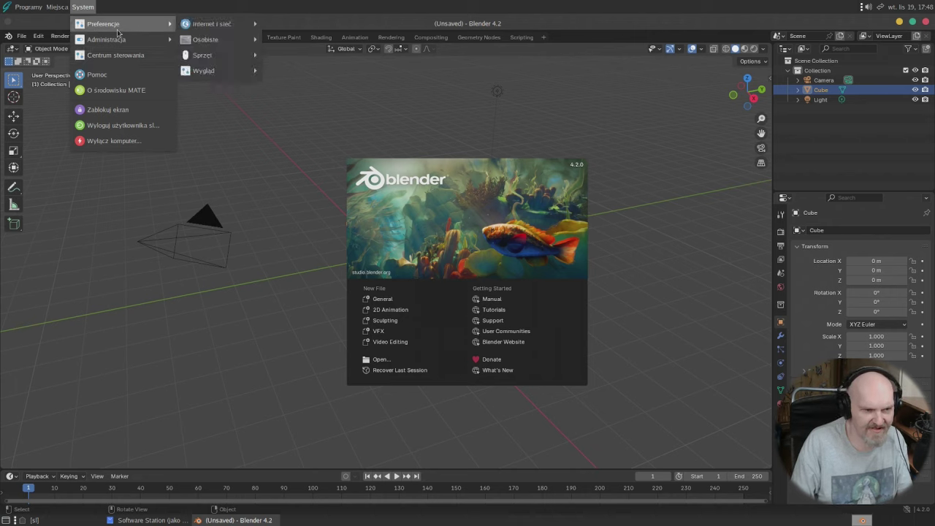
mouse_move(204, 59)
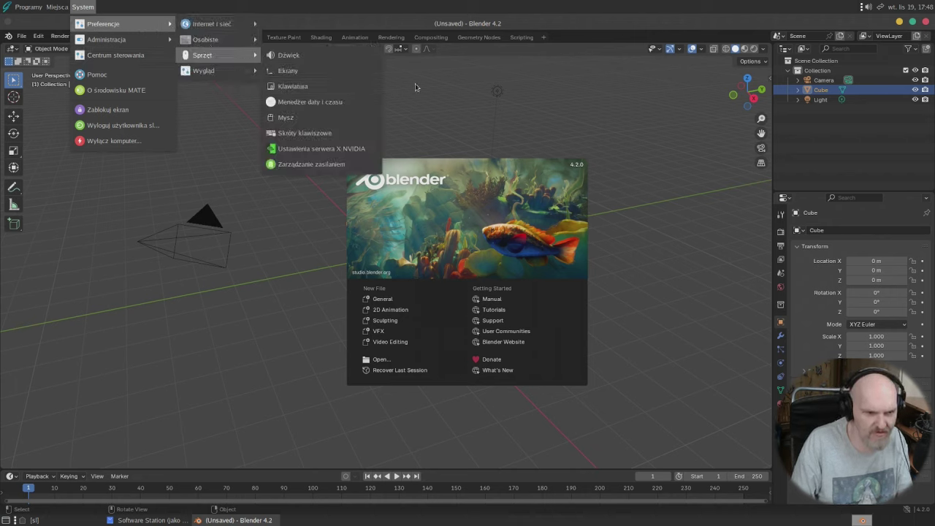
click(351, 147)
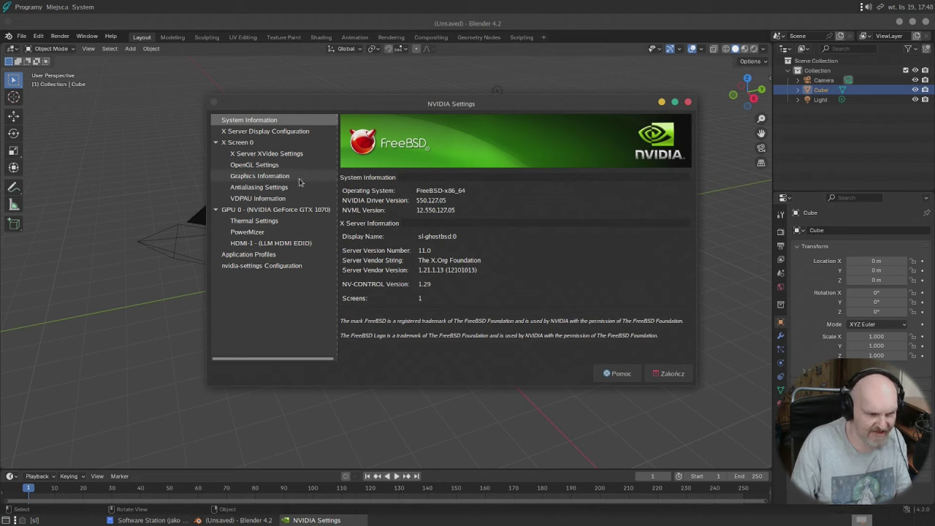
Step: Review the X Screen 0, Graphics Information and GPU 0 pages in NVIDIA Settings, and quit the program
click(276, 153)
click(275, 144)
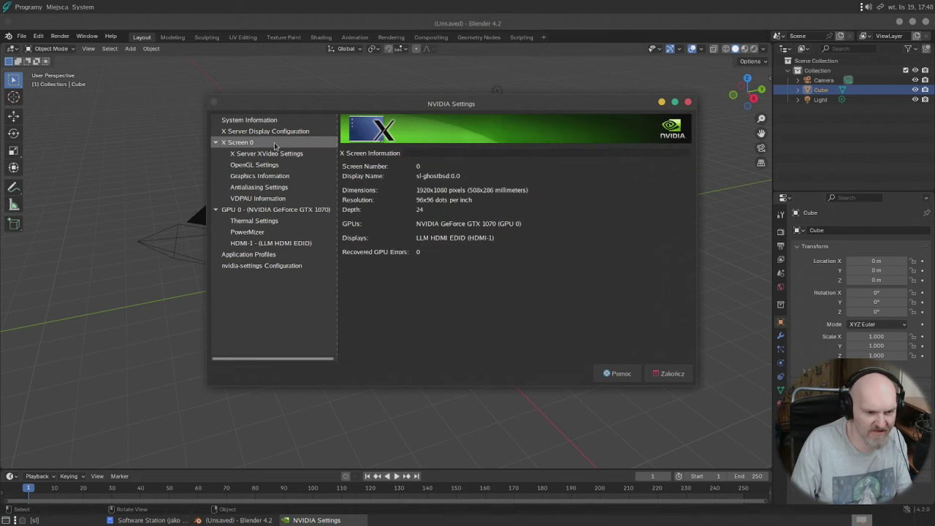
click(276, 165)
click(275, 176)
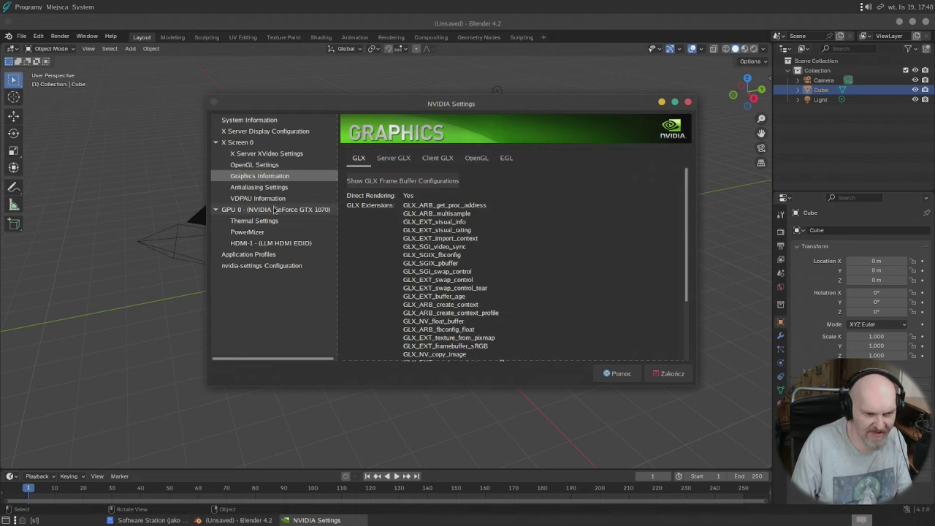
click(275, 209)
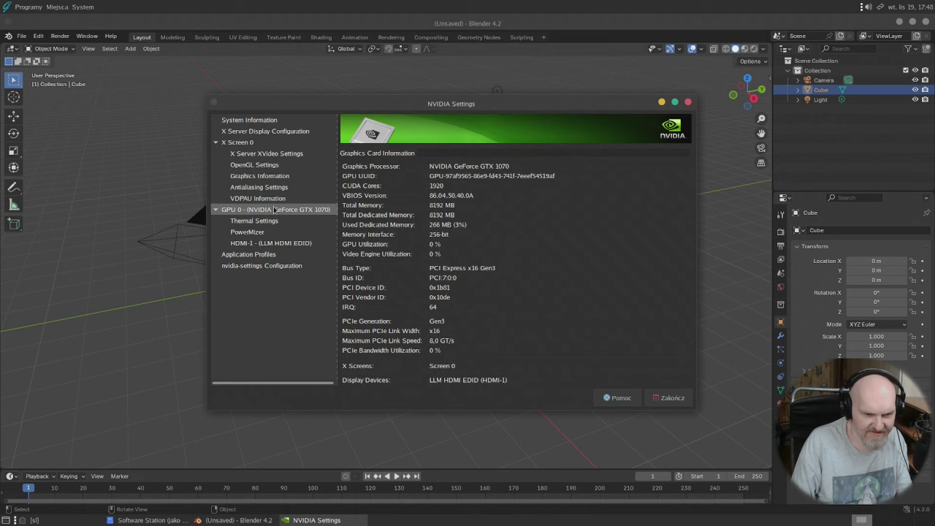
click(671, 398)
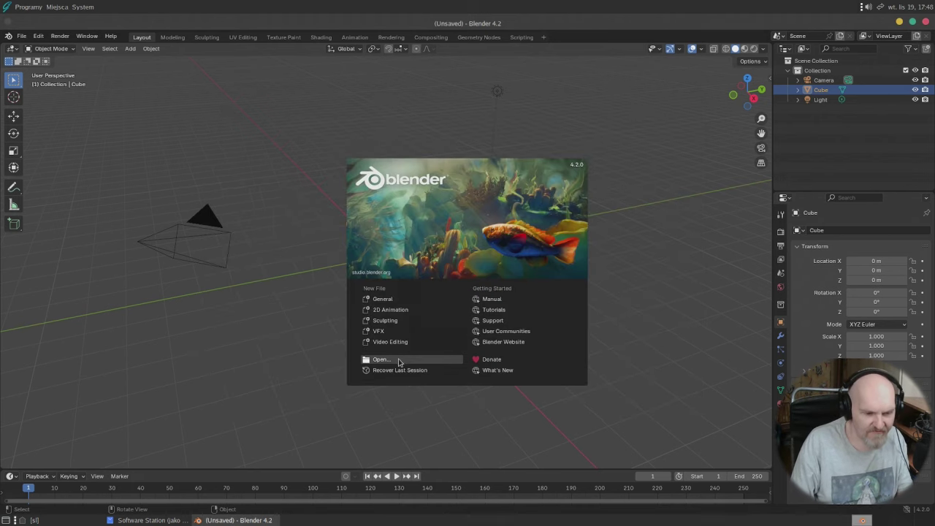
Step: Start a new General file from the Blender splash screen and view the default cube at different zoom levels
click(386, 299)
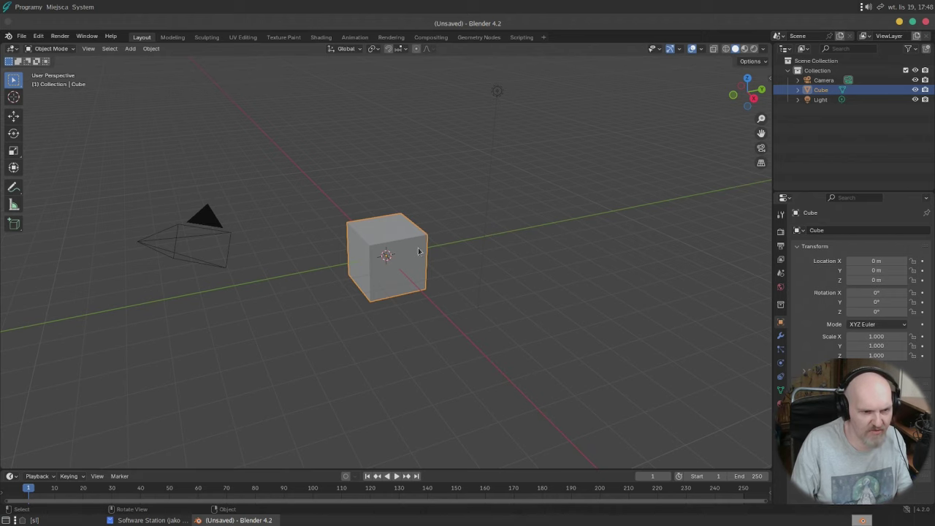
scroll(404, 236, up, 8)
scroll(395, 249, down, 12)
scroll(391, 265, up, 12)
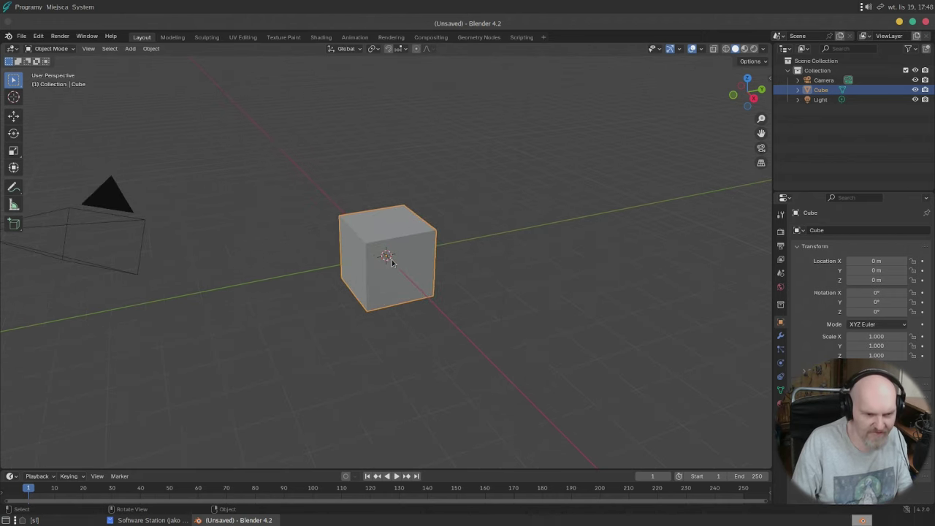
scroll(398, 272, down, 3)
scroll(401, 278, down, 5)
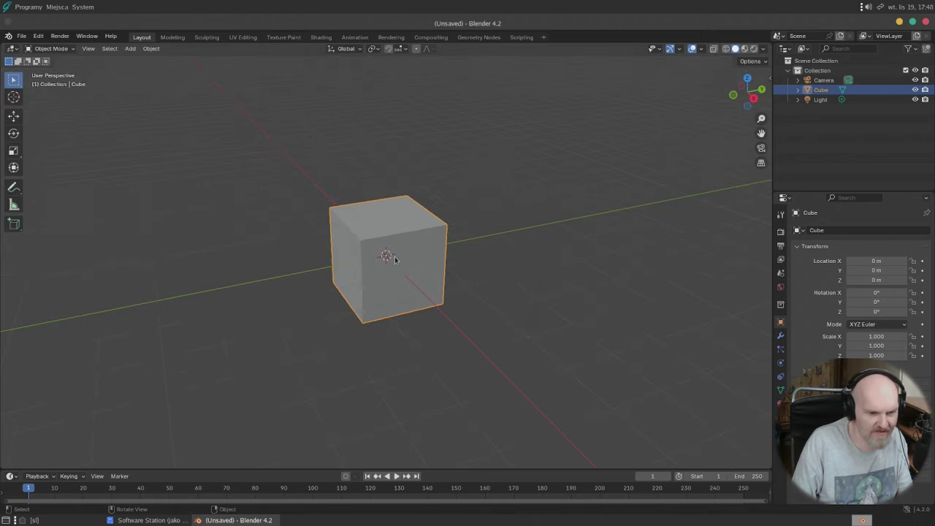
Step: Open the Blender preferences, move the window to the middle and check the None and HIP options for Cycles render devices
click(48, 38)
click(82, 165)
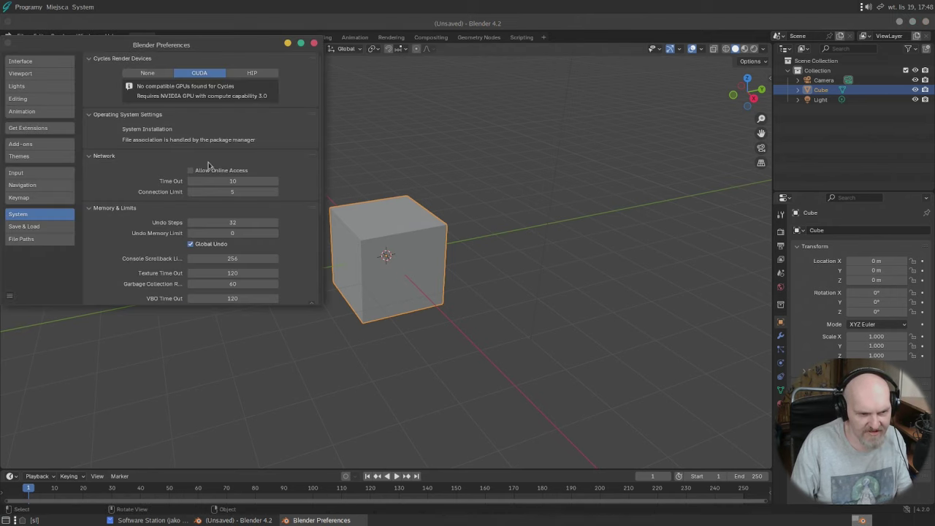
drag(203, 43, 430, 120)
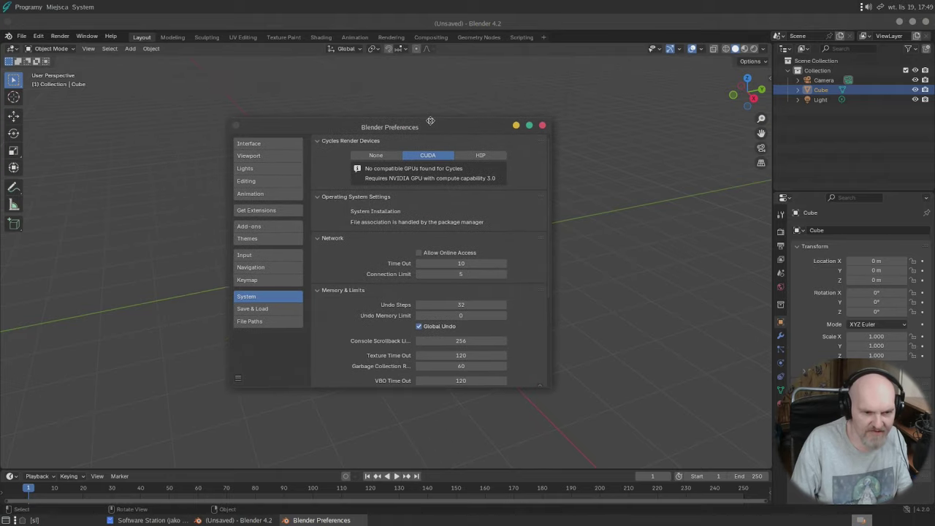
click(375, 155)
click(480, 155)
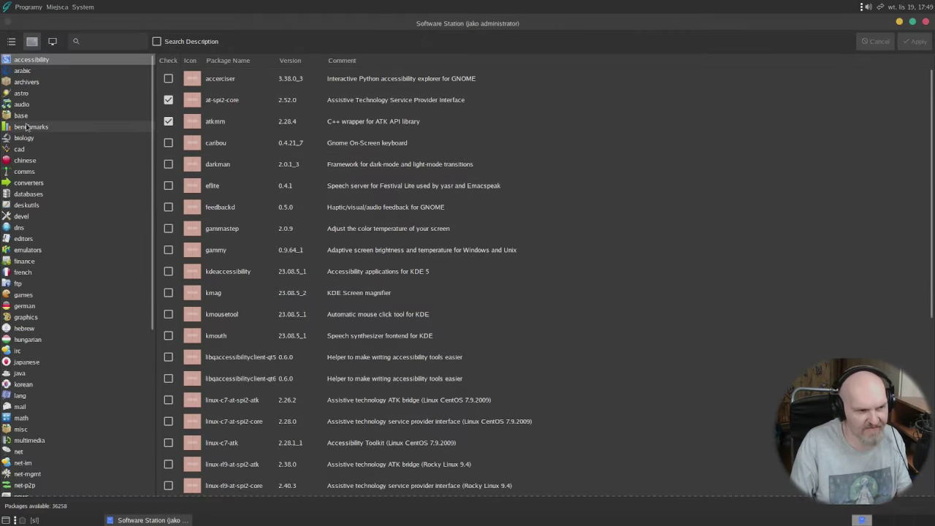
Step: Look through the packages of the audio and astro categories in Software Station
click(38, 104)
click(33, 93)
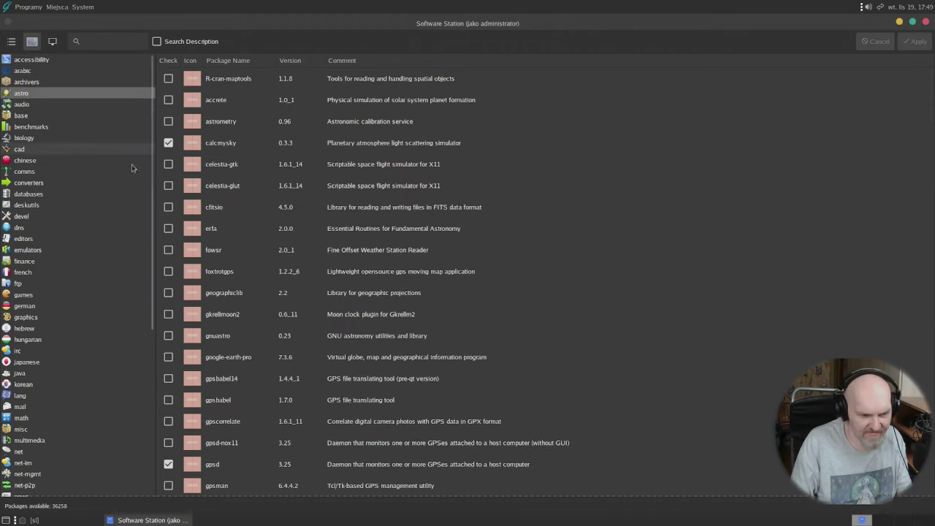
scroll(321, 353, down, 5)
scroll(322, 352, down, 5)
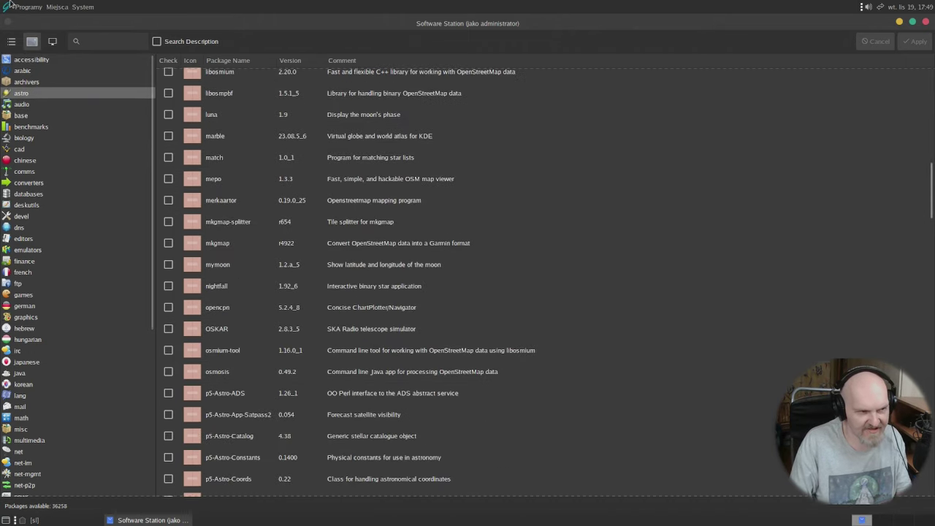
Step: Look through the Narzędzia systemowe and Nauka program categories and launch Stellarium from Nauka
click(10, 6)
mouse_move(73, 118)
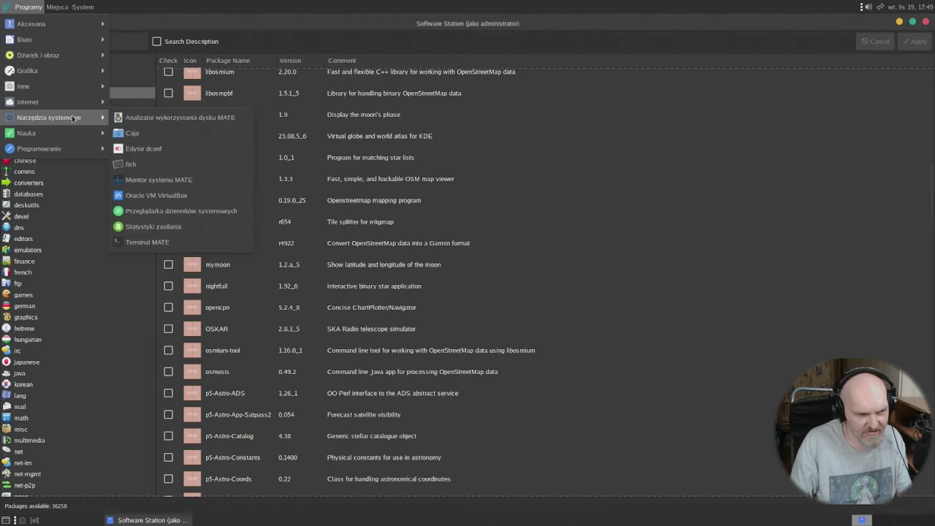
mouse_move(76, 146)
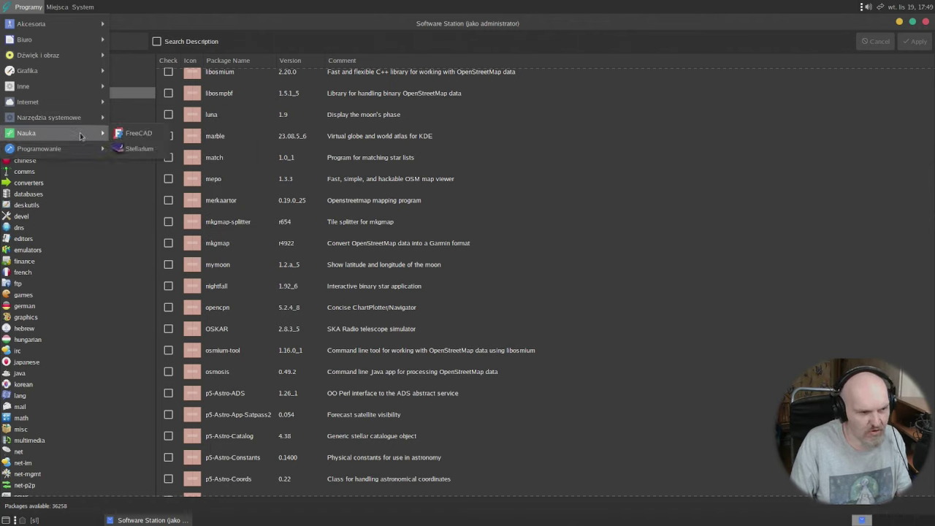
click(157, 150)
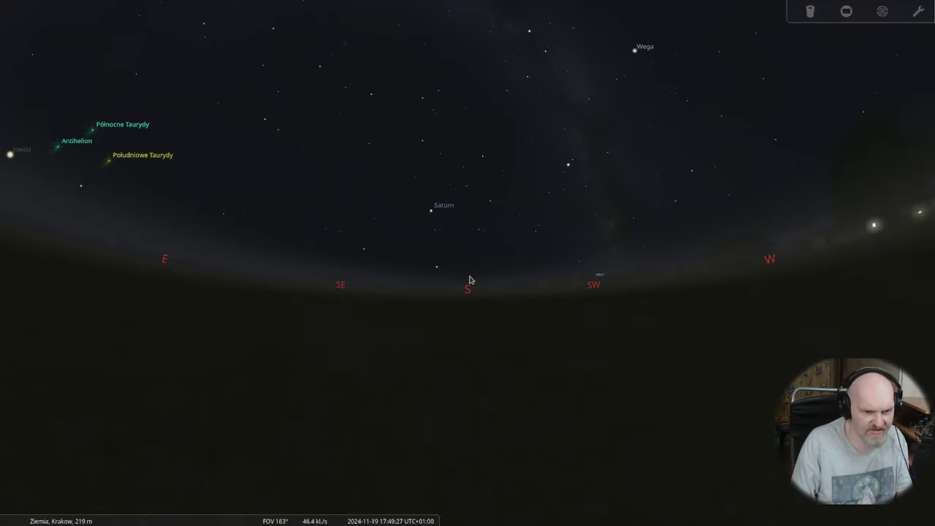
Step: Explore the Stellarium sky around Saturn and Aldebaran, and bring Jowisz with its moons into close view
scroll(471, 270, up, 5)
drag(542, 185, 402, 461)
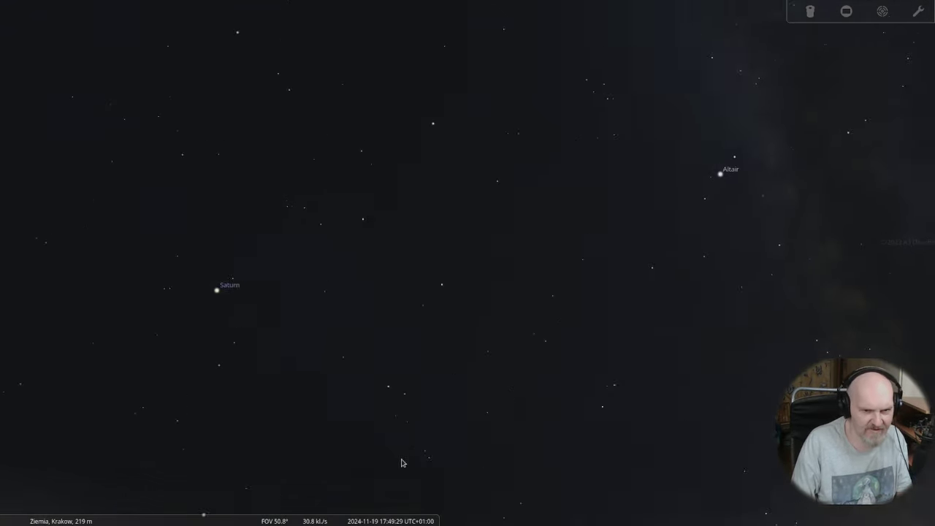
scroll(631, 284, up, 5)
drag(631, 284, 429, 256)
scroll(442, 249, up, 3)
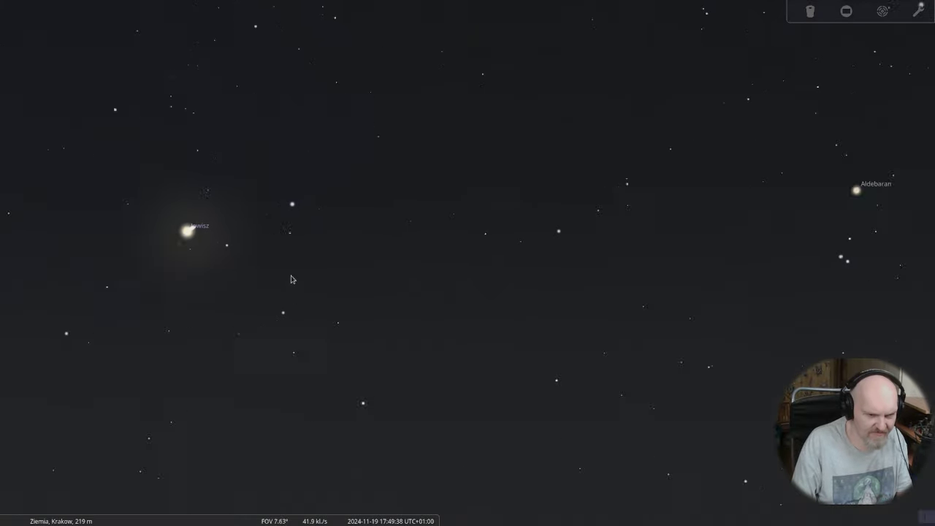
drag(355, 251, 124, 236)
scroll(278, 261, up, 3)
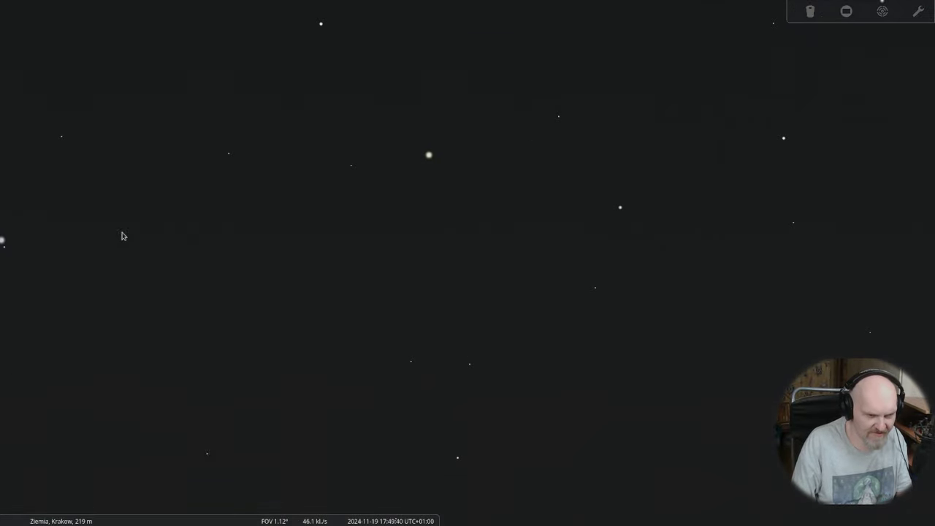
scroll(532, 244, up, 3)
drag(533, 244, 357, 192)
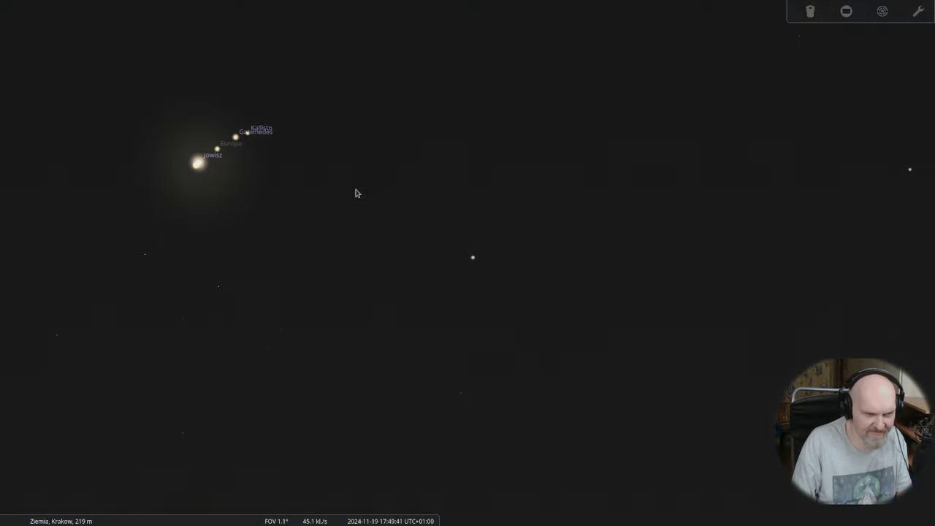
Step: Select Jowisz to show its details, clear the selection, and select the planet again in a closer view
click(199, 162)
key(slash)
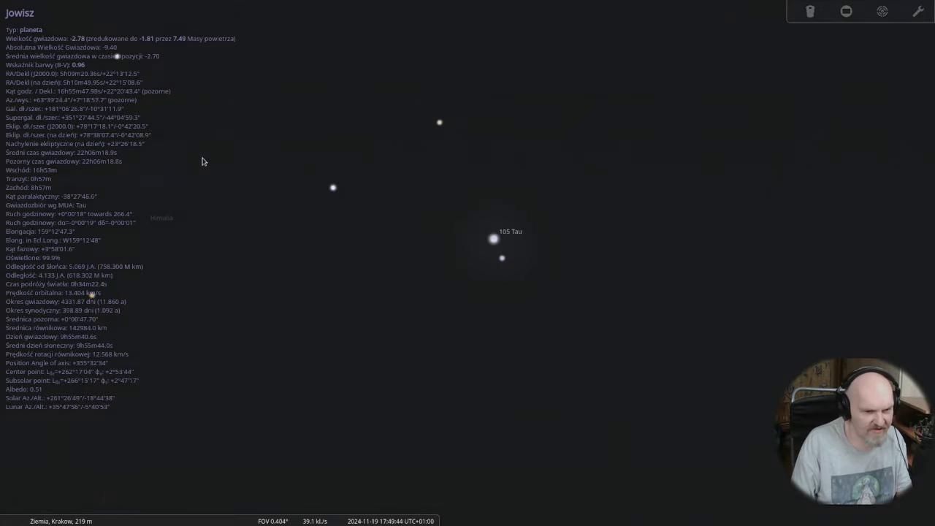
right_click(198, 171)
scroll(445, 281, up, 5)
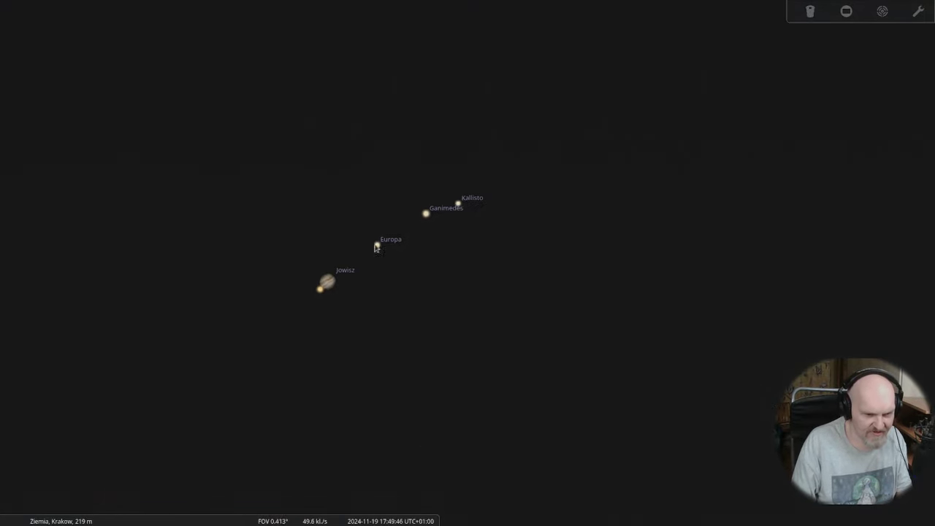
click(210, 292)
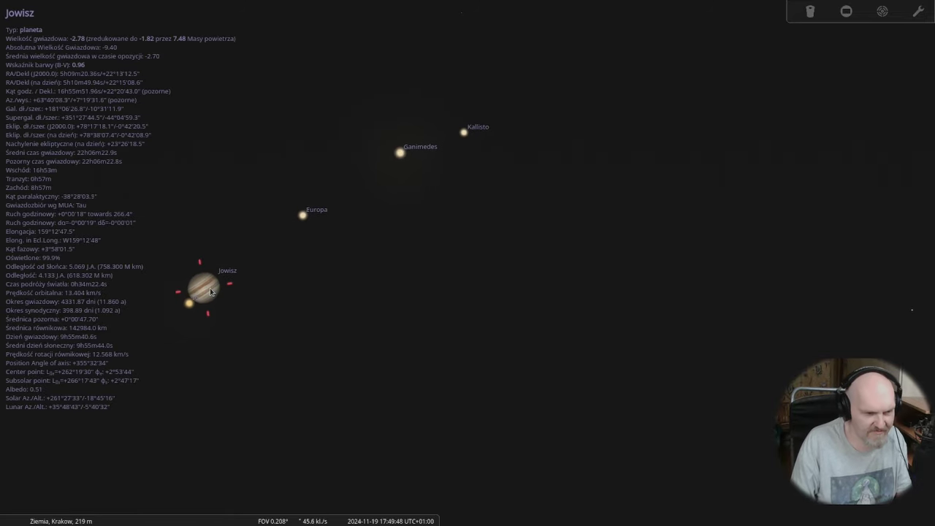
Step: Return to Software Station and look through the package categories, including archivers, biology, converters and cad
key(alt+Tab)
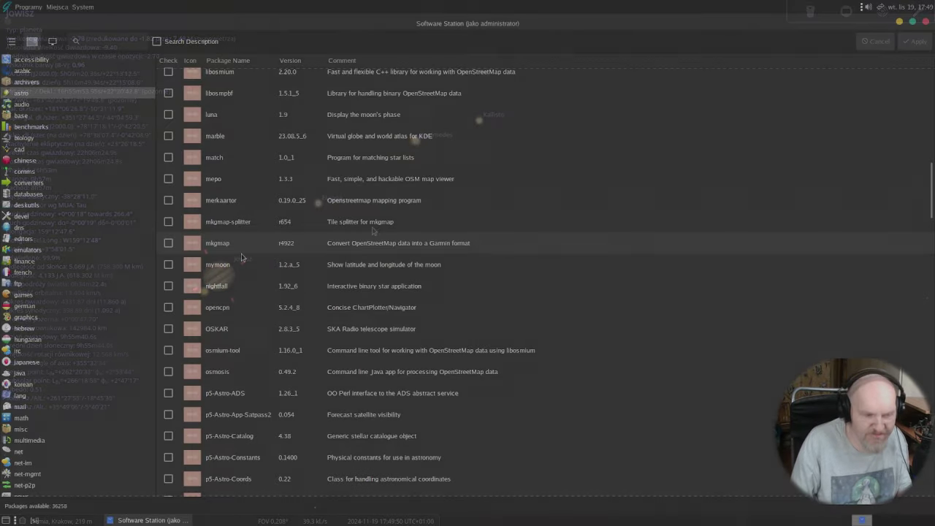
scroll(43, 262, down, 10)
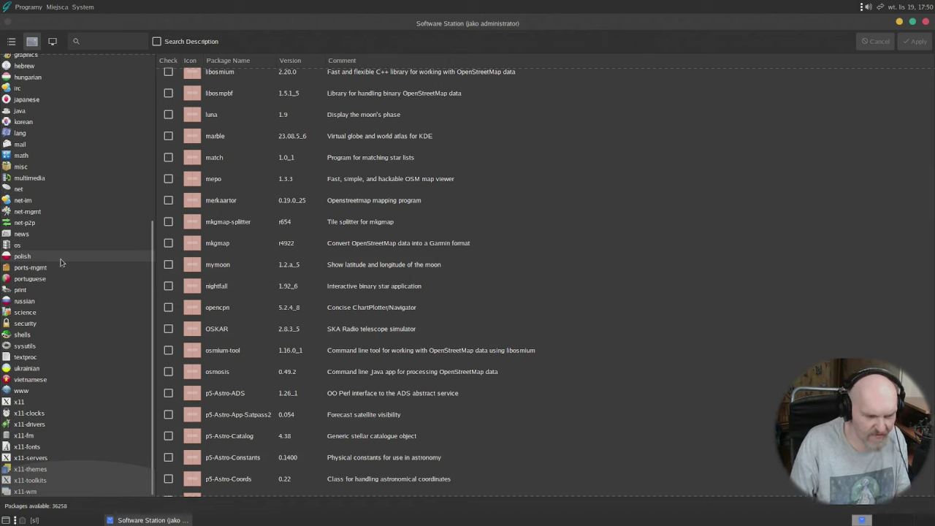
scroll(52, 252, up, 8)
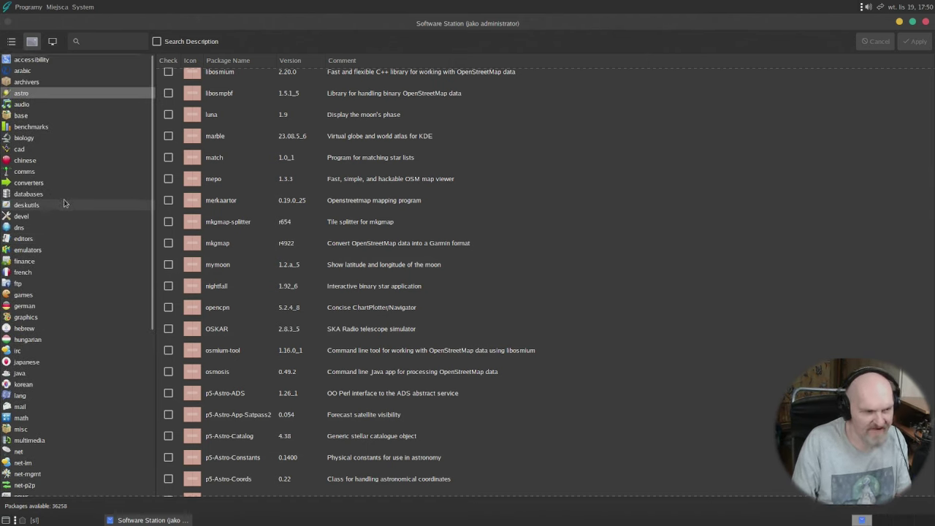
click(73, 82)
click(66, 138)
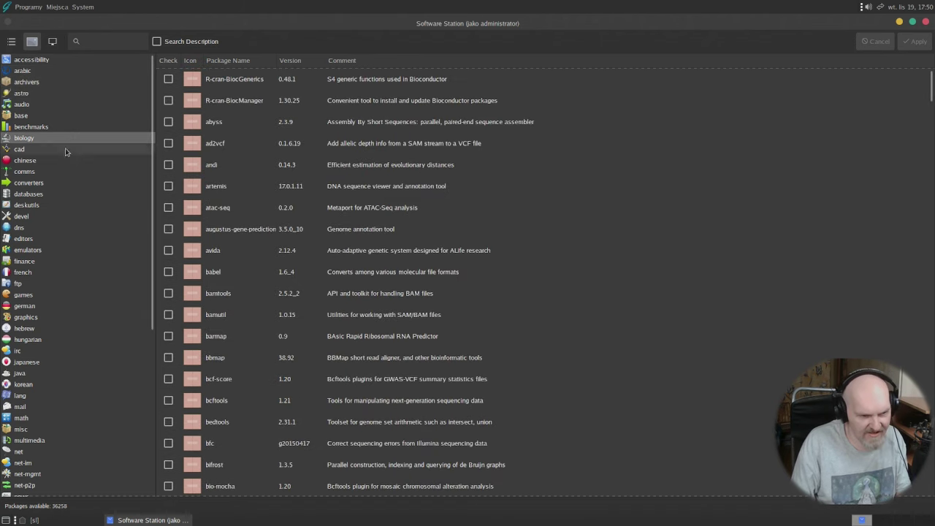
click(64, 181)
click(64, 149)
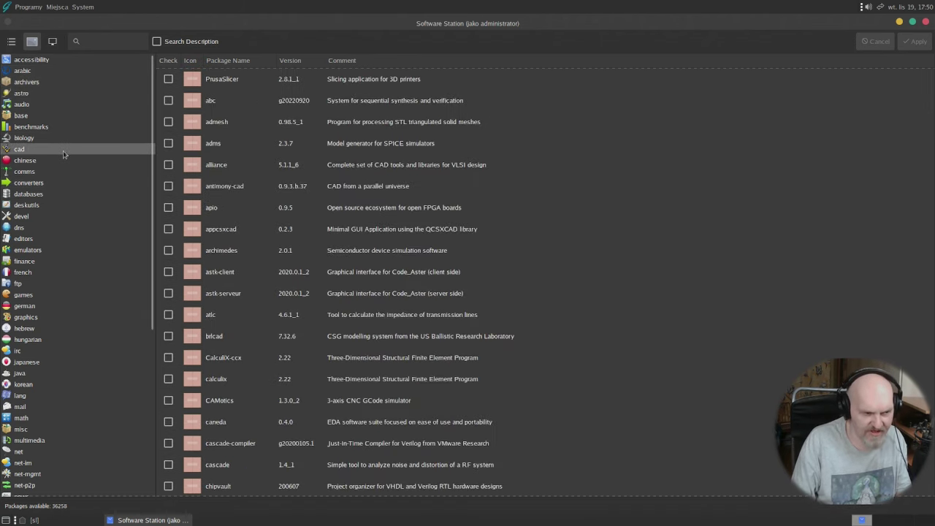
scroll(63, 168, down, 8)
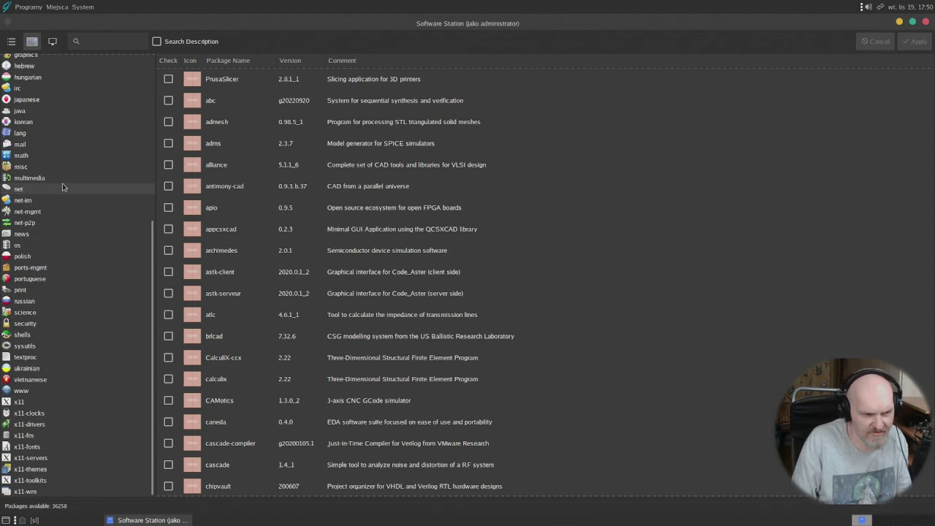
Step: Search the Software Station packages for "office" and look through the matching entries
click(111, 42)
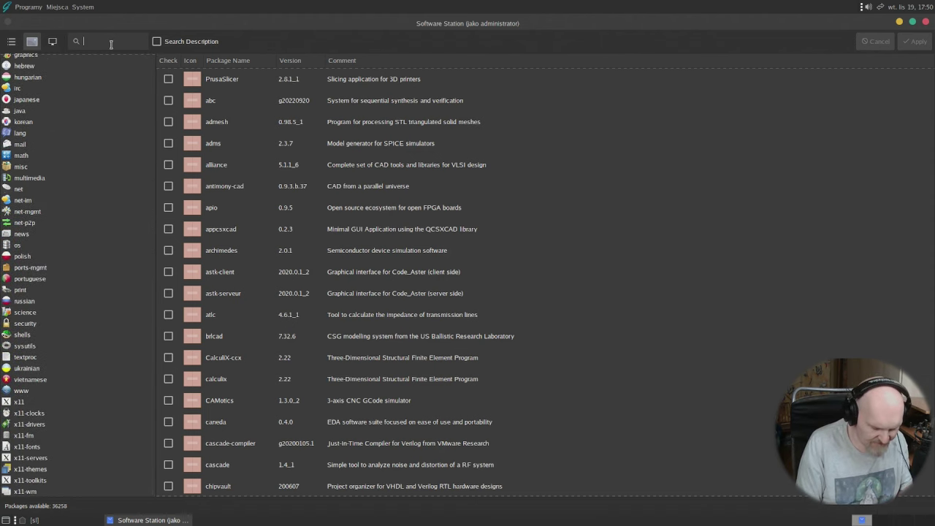
text(office)
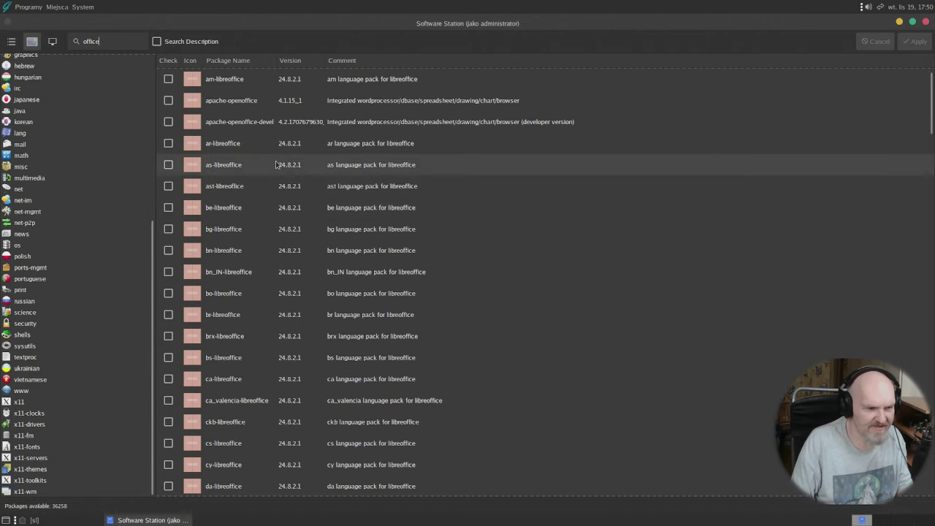
scroll(276, 165, down, 20)
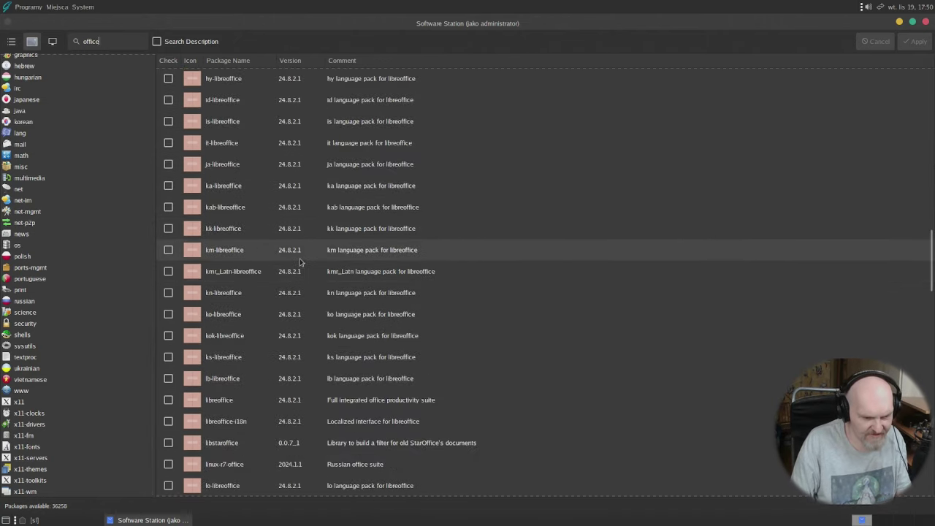
Step: Mark the libreoffice and libreoffice-i18n packages for installation
scroll(299, 266, up, 6)
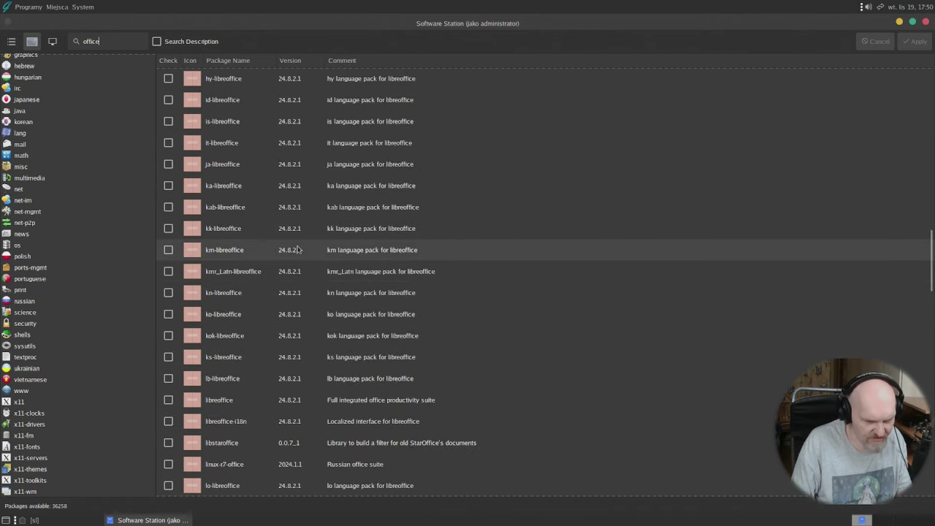
click(277, 404)
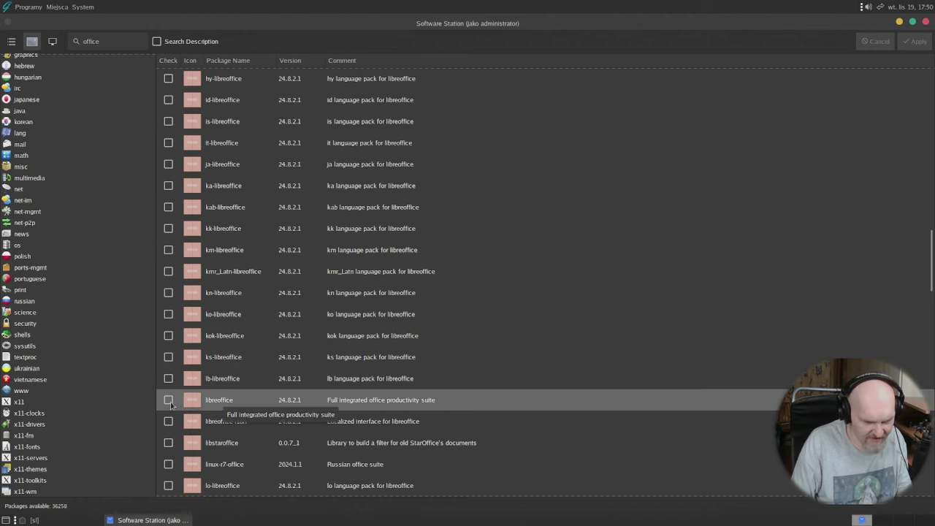
click(170, 404)
scroll(343, 307, down, 3)
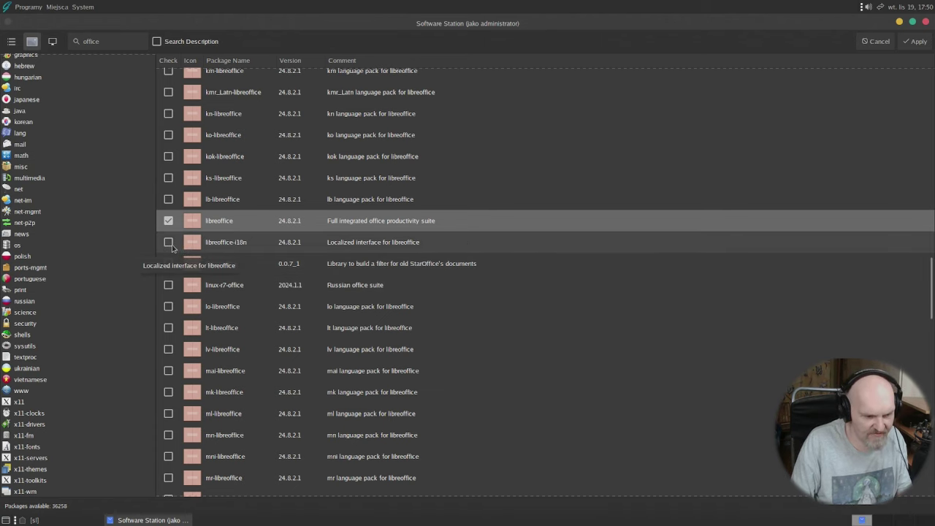
click(168, 242)
scroll(311, 293, down, 5)
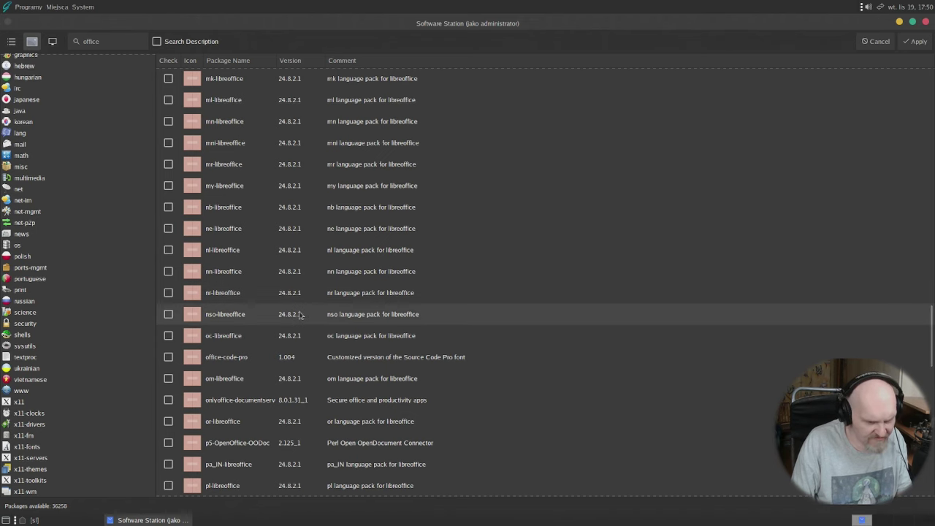
scroll(299, 309, up, 4)
scroll(295, 311, up, 4)
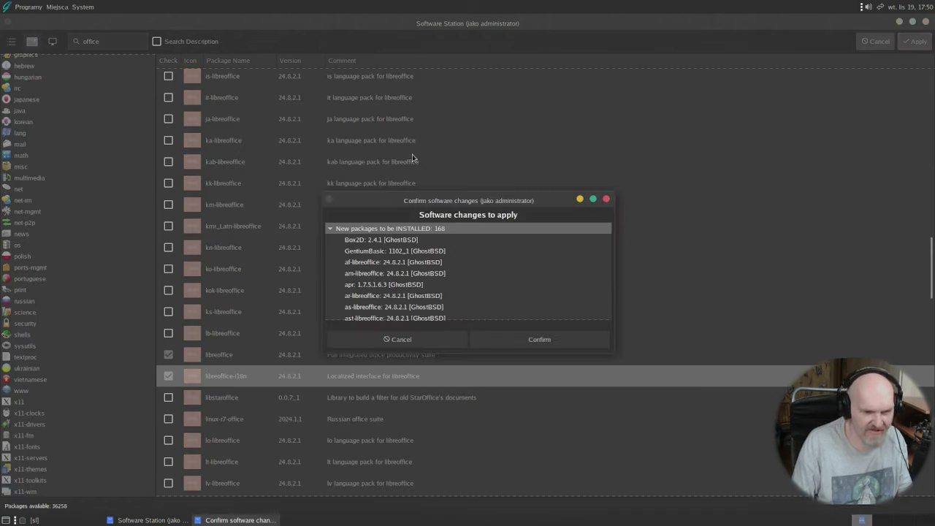
Step: Apply the marked package changes, review the list of new packages, and confirm the installation
scroll(424, 264, down, 10)
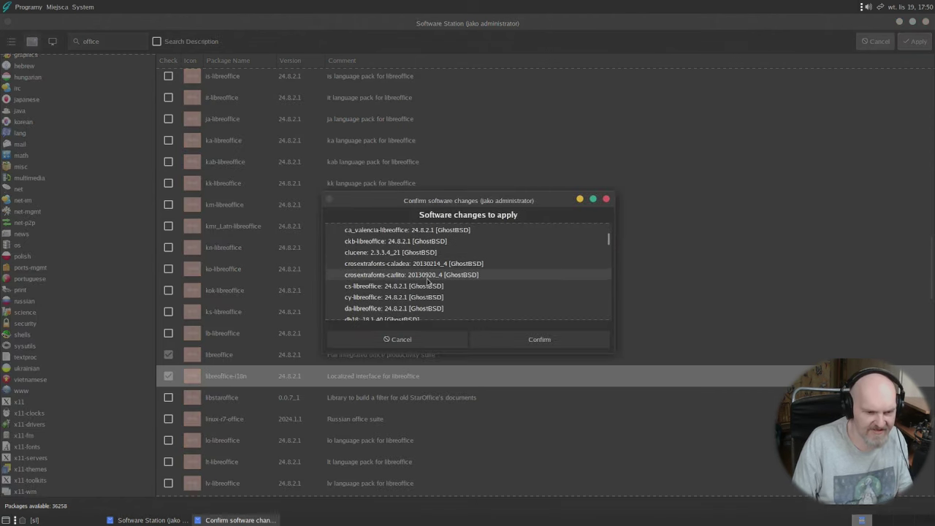
scroll(439, 302, down, 2)
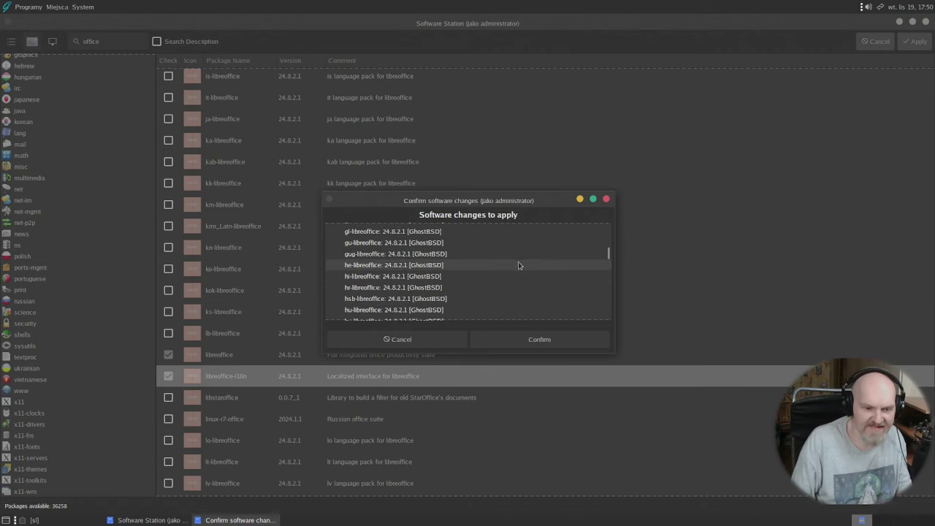
click(558, 338)
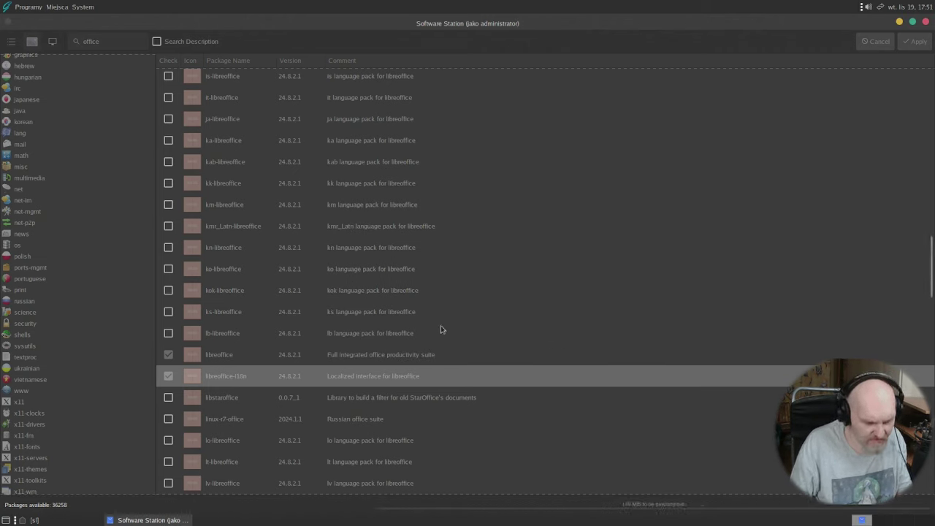
Step: Look through the Nauka, Internet and Inne program groups and try to start the Unigine Superposition benchmark
key(alt+F1)
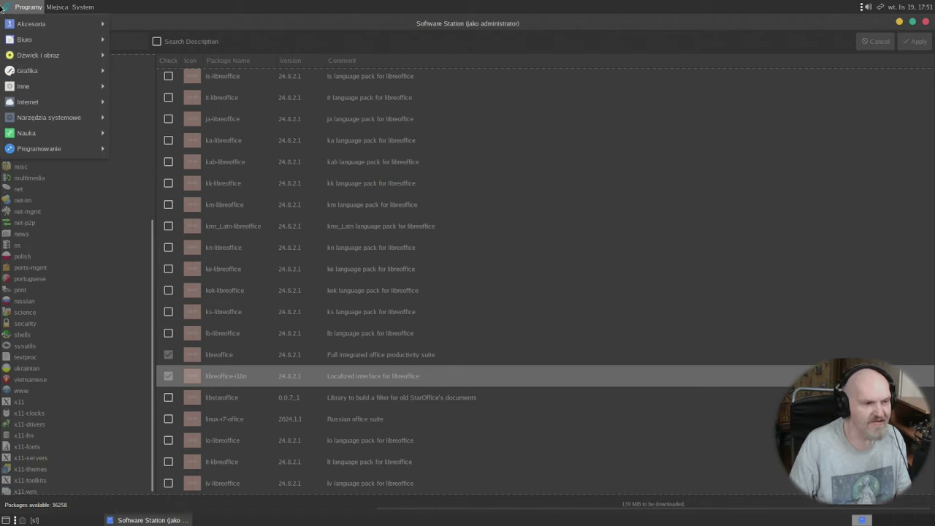
mouse_move(27, 123)
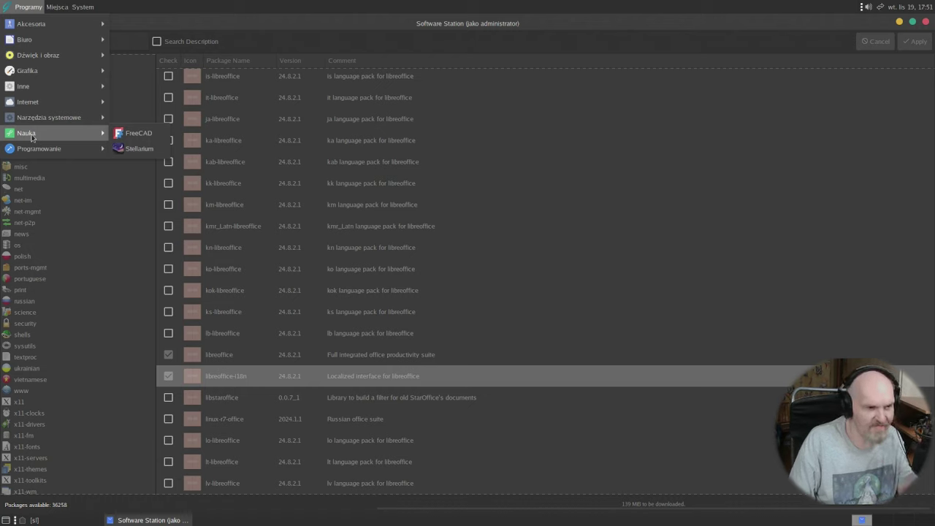
mouse_move(63, 119)
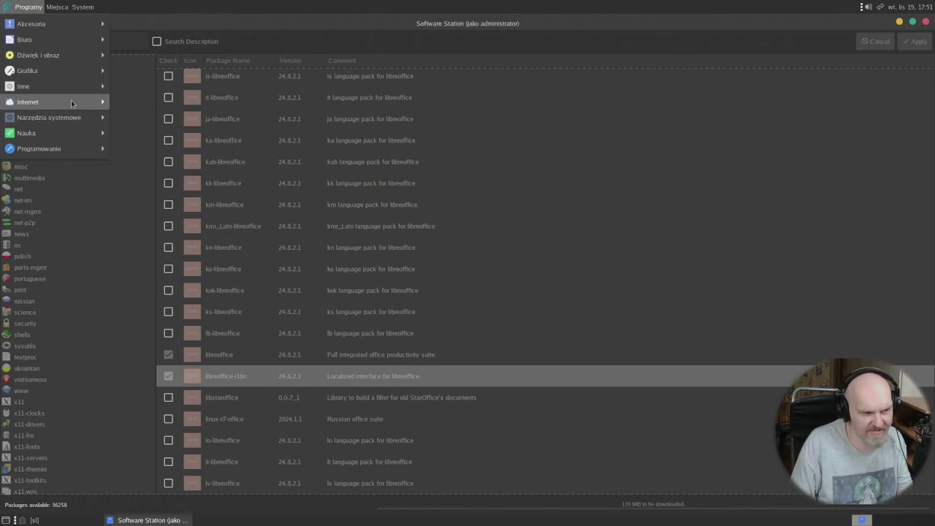
mouse_move(74, 88)
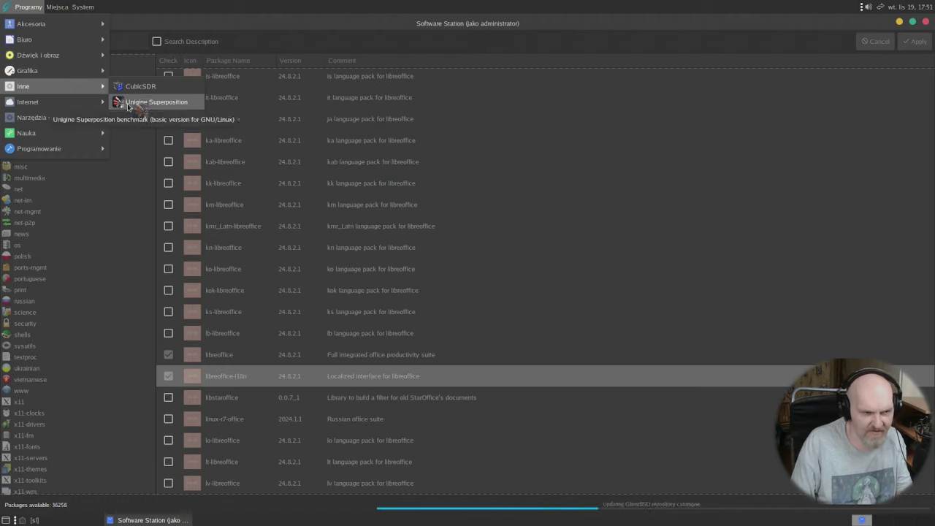
click(127, 108)
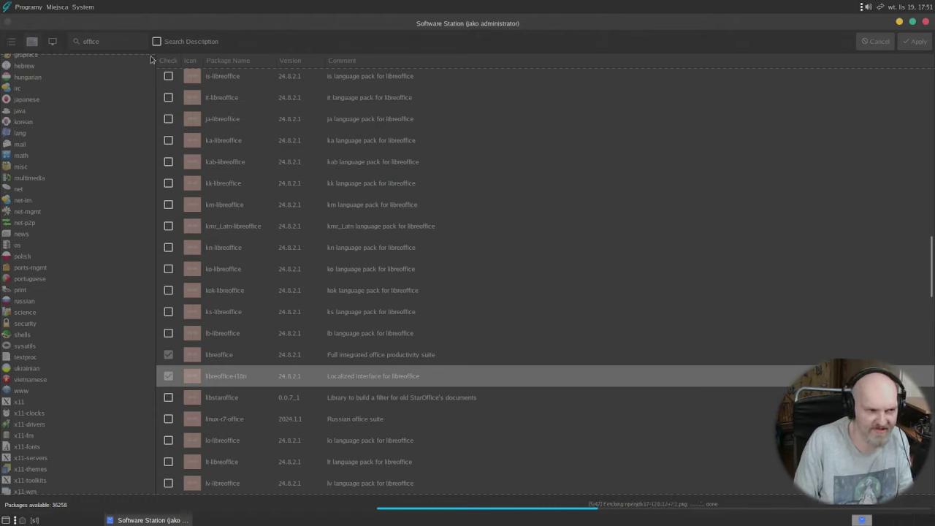
Step: Launch Google Chrome (Linux) and restore its maximized window to a smaller one over Software Station
click(13, 9)
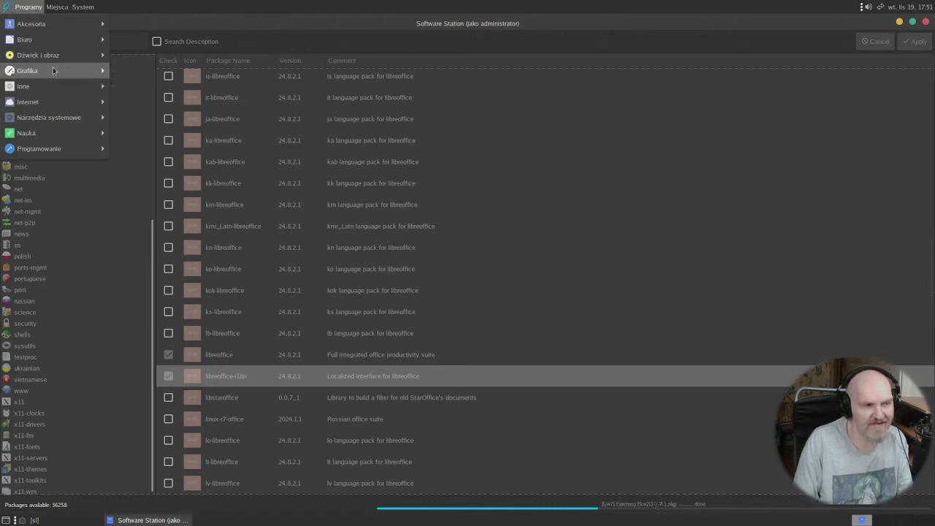
mouse_move(57, 87)
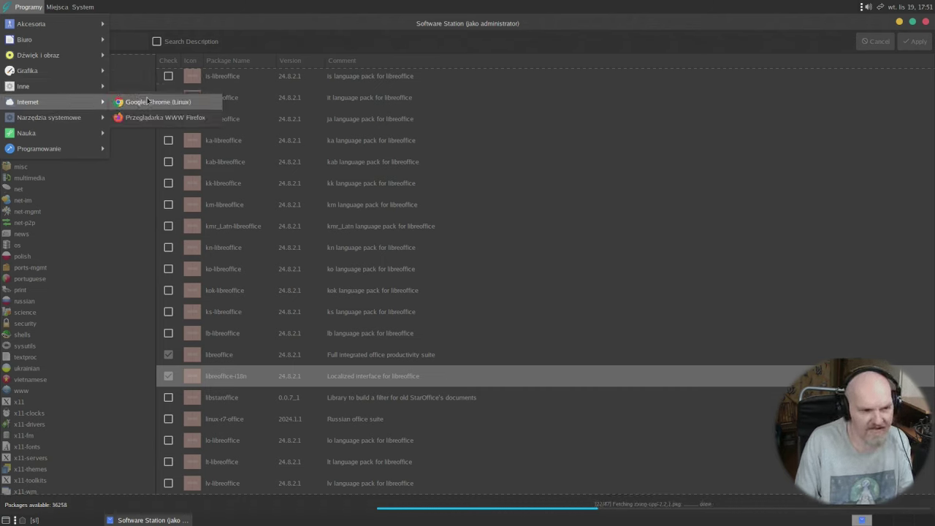
click(160, 104)
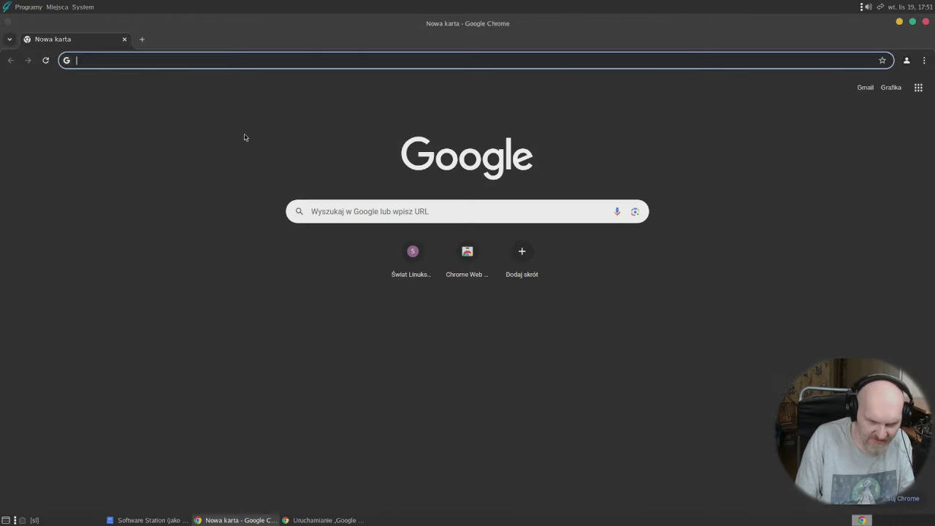
drag(238, 33, 373, 36)
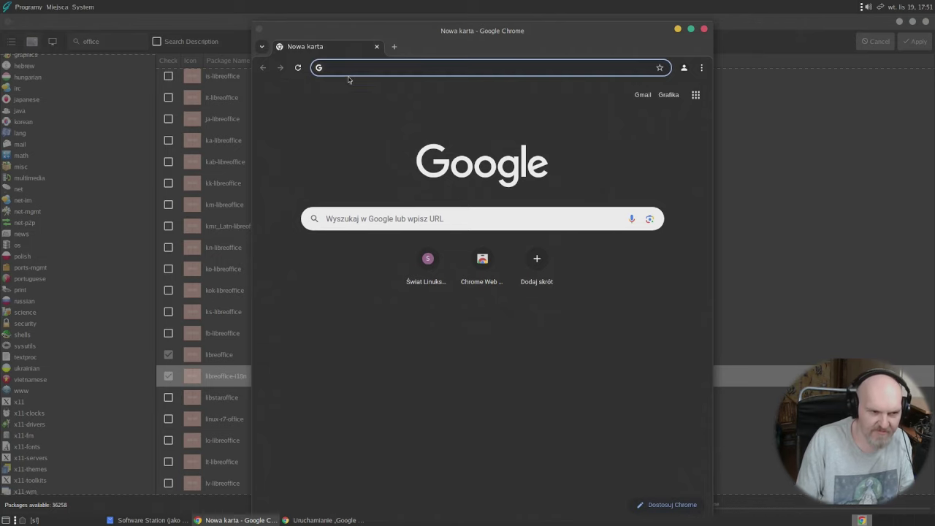
Step: Look through the installed programs in the Nauka, Dźwięk i obraz, Akcesoria and Narzędzia systemowe groups
click(28, 6)
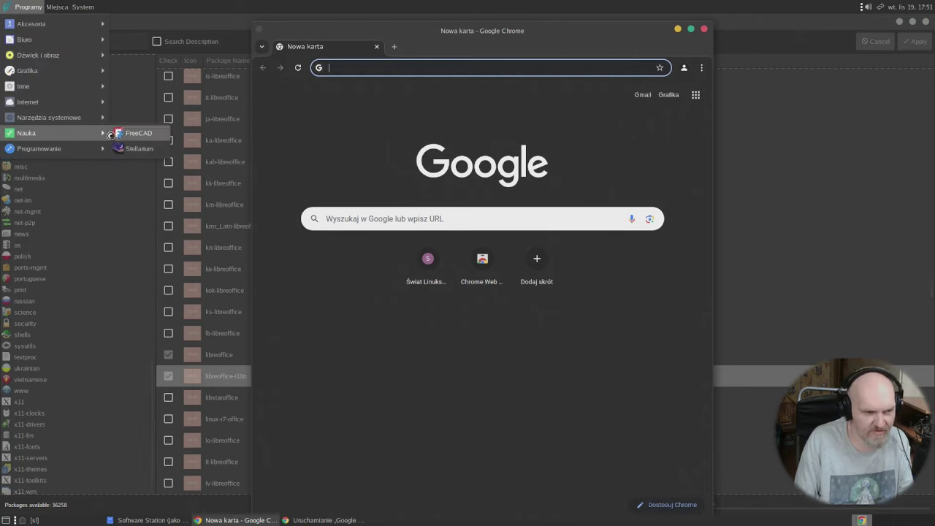
mouse_move(59, 103)
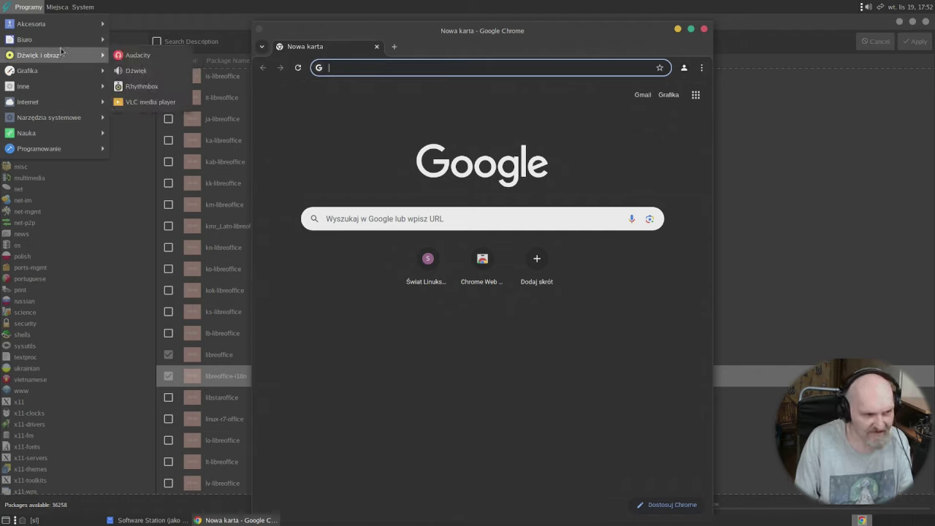
mouse_move(67, 27)
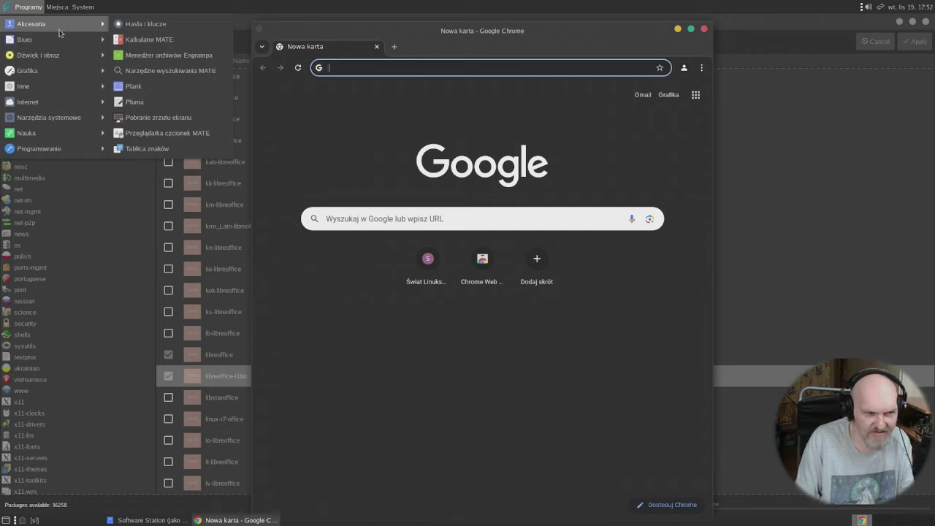
mouse_move(50, 118)
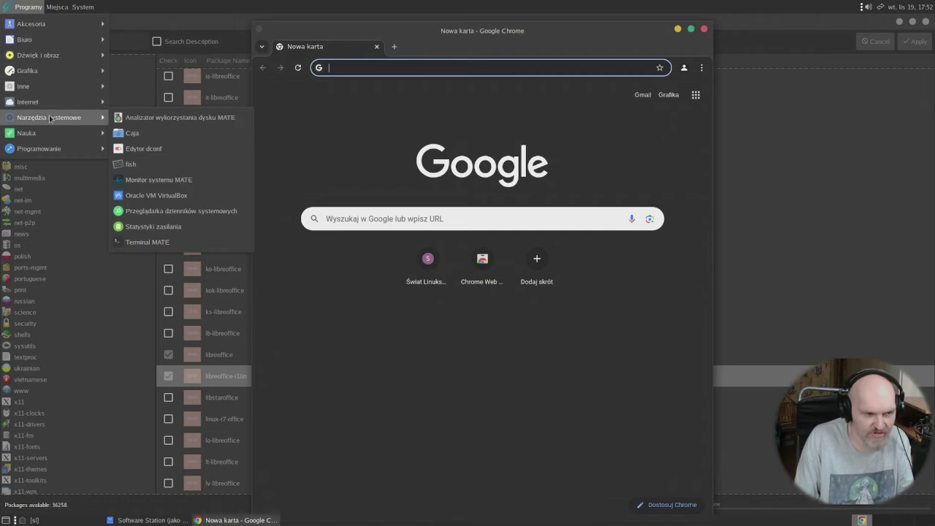
mouse_move(30, 150)
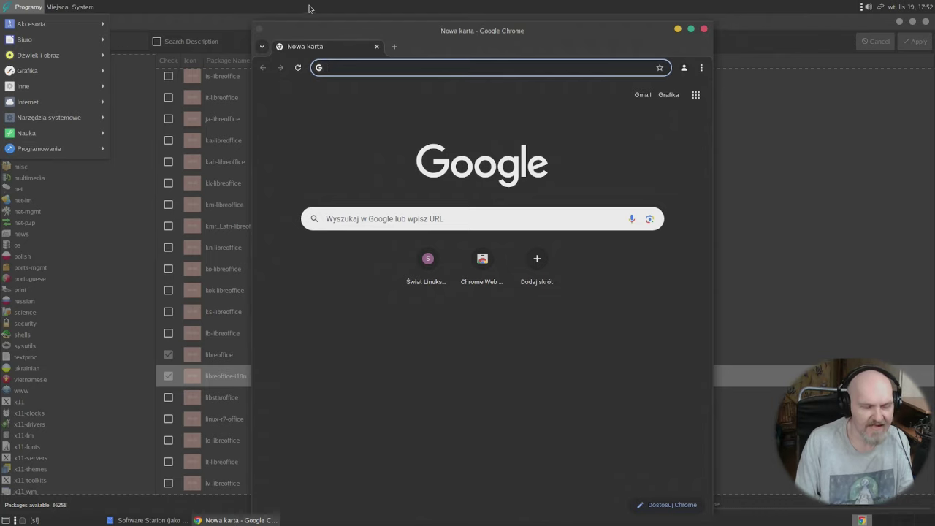
click(683, 34)
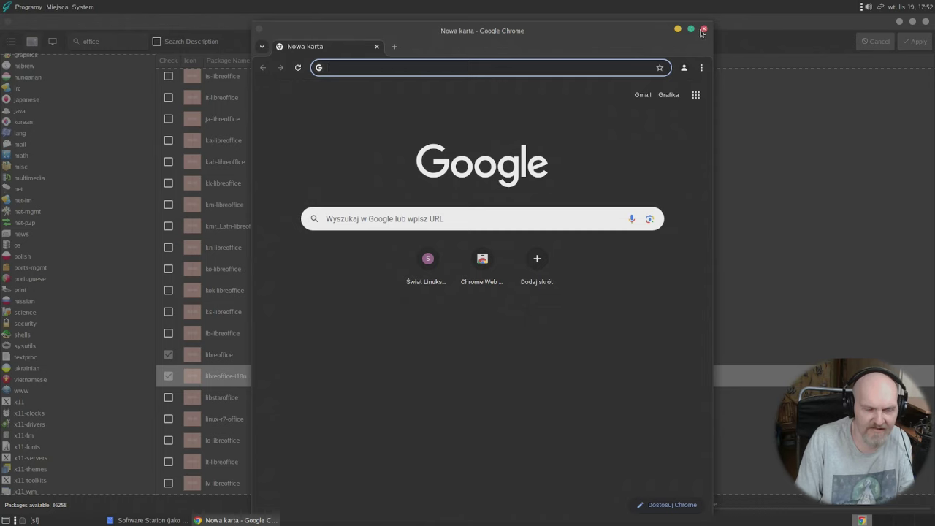
Step: Search for "webgl aquarium" in Chrome, open the WebGL Aquarium demo, and enlarge the window to the full screen
click(363, 72)
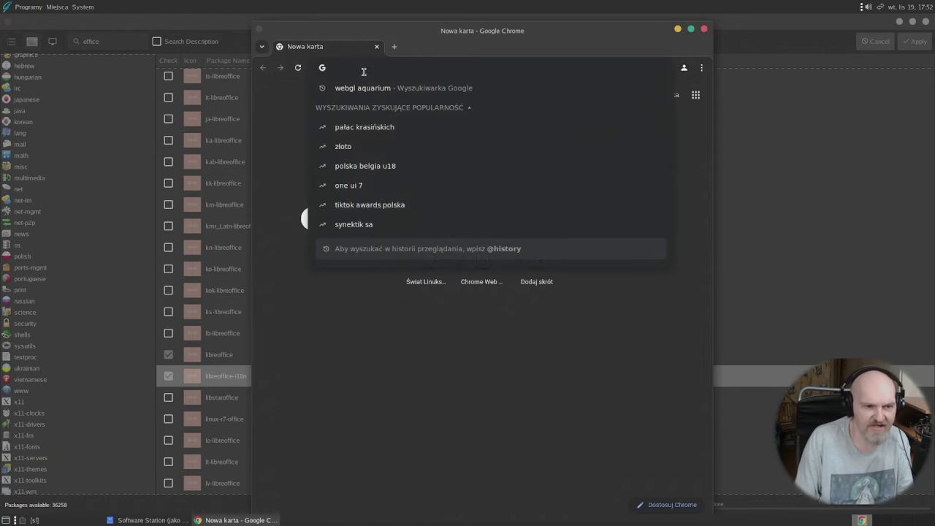
click(375, 87)
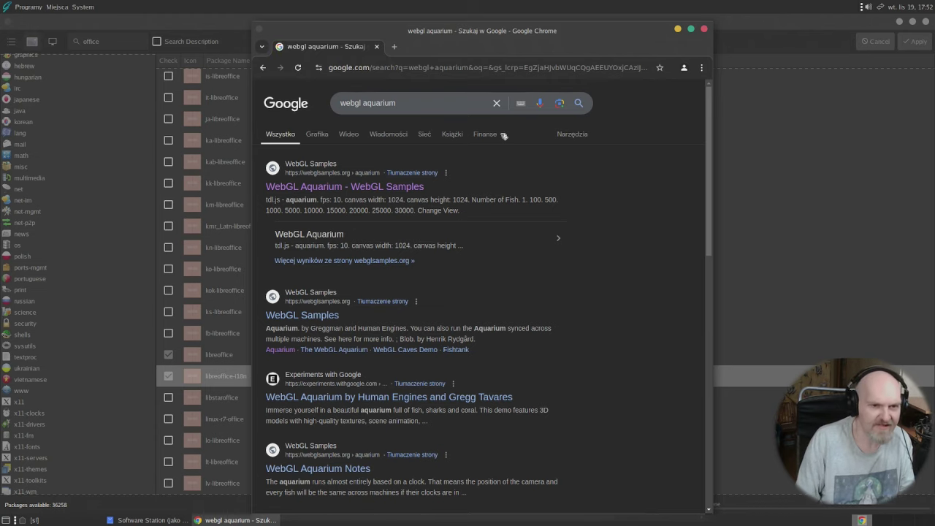
click(391, 191)
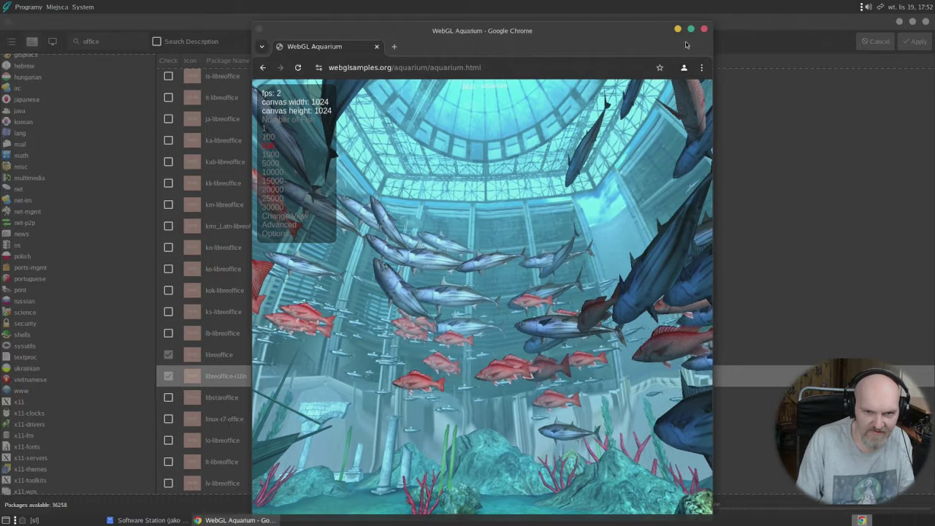
double_click(697, 42)
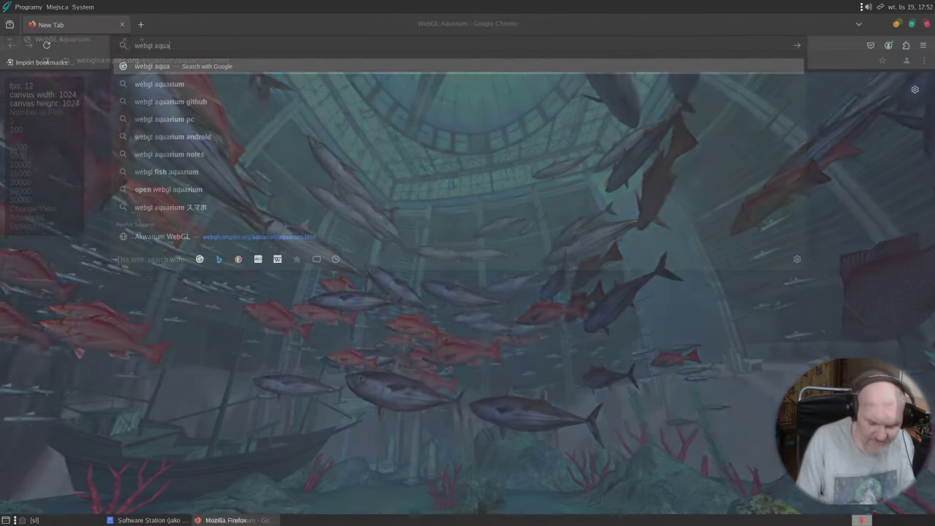
Step: Switch to Firefox, search for "webgl aqua" and open the WebGL Aquarium demo from WebGL Samples
key(Return)
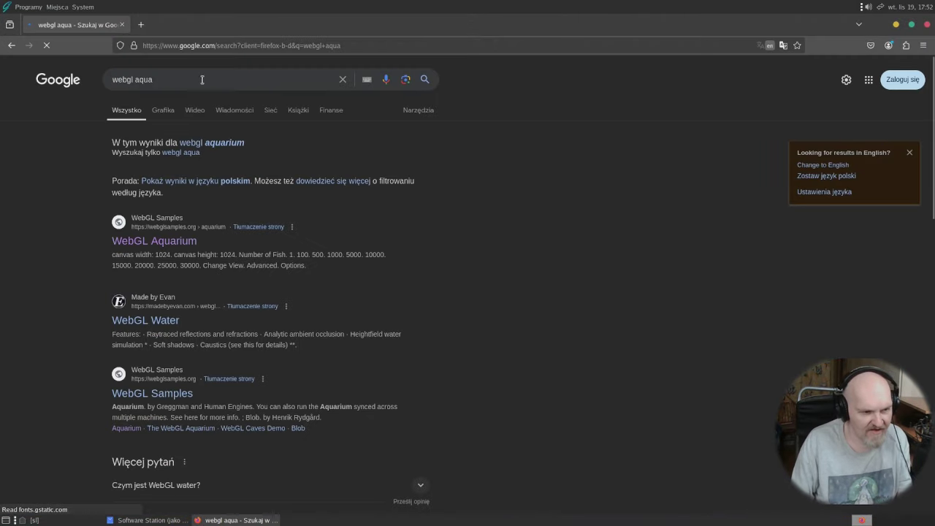
click(175, 231)
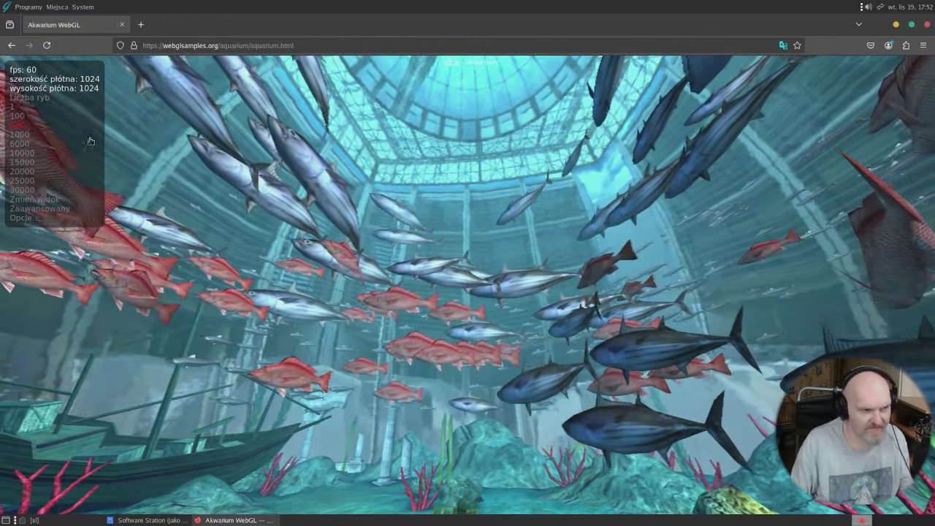
Step: Open the NVIDIA X server settings from the hardware preferences and check the system and GPU 0 information
click(83, 6)
mouse_move(119, 38)
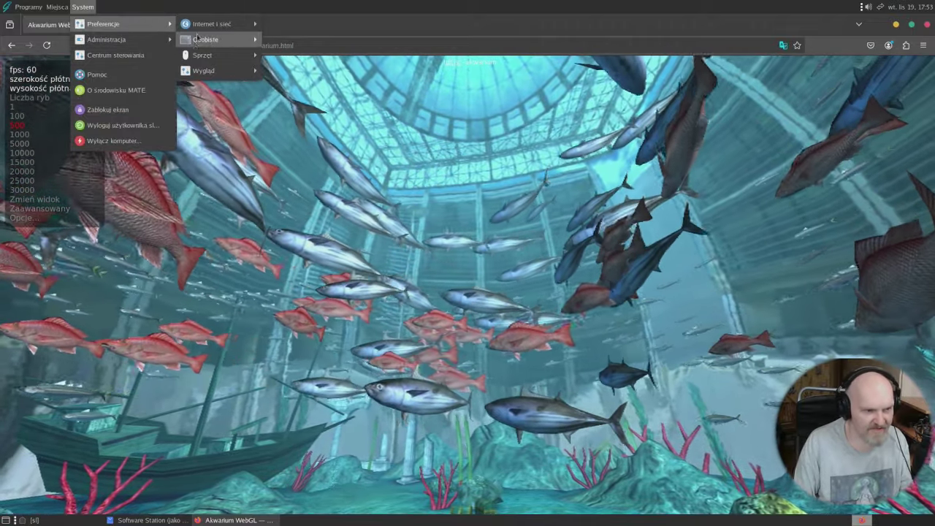
mouse_move(194, 56)
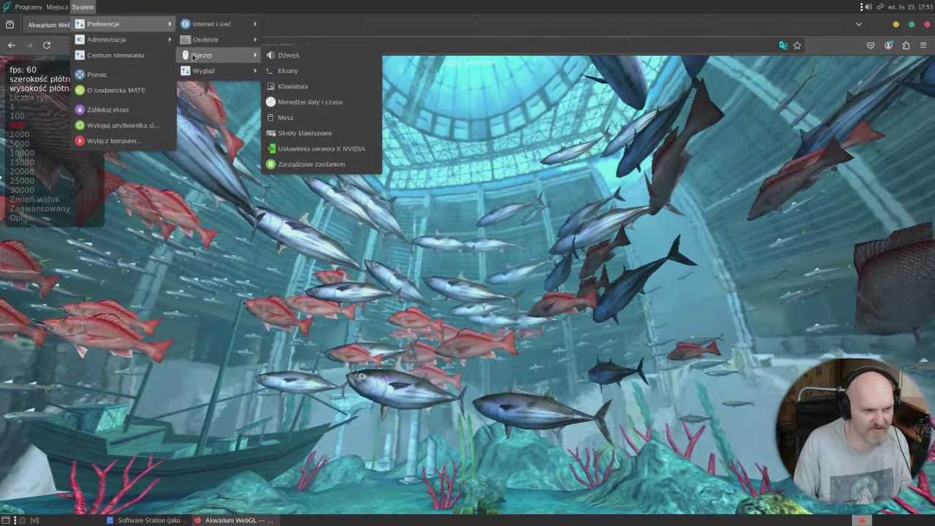
click(317, 148)
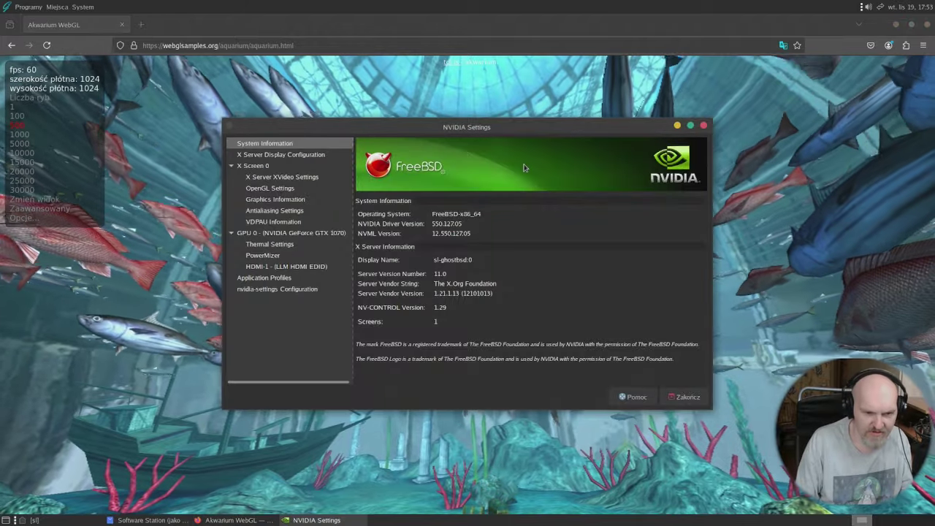
click(327, 233)
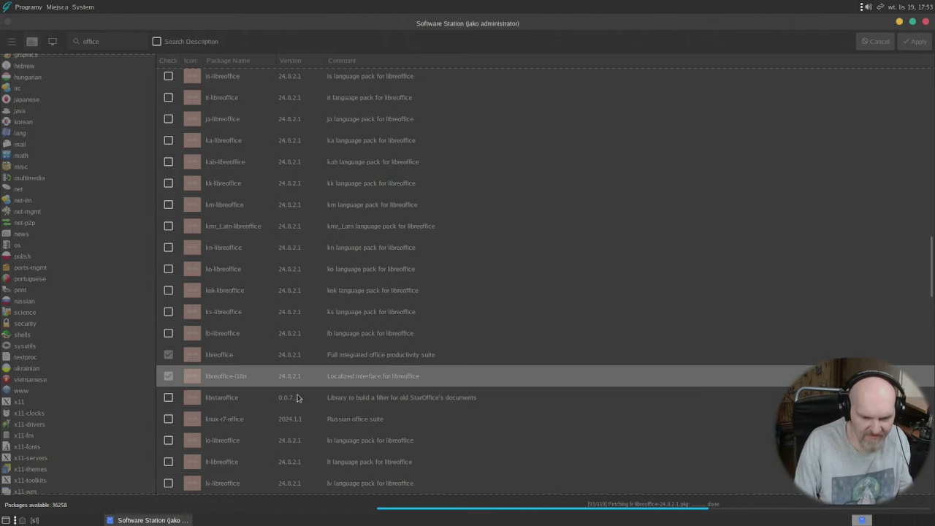
Step: Return to Software Station and look through the remaining office packages and the category list during the installation
scroll(298, 400, down, 3)
scroll(259, 396, down, 7)
scroll(88, 277, up, 5)
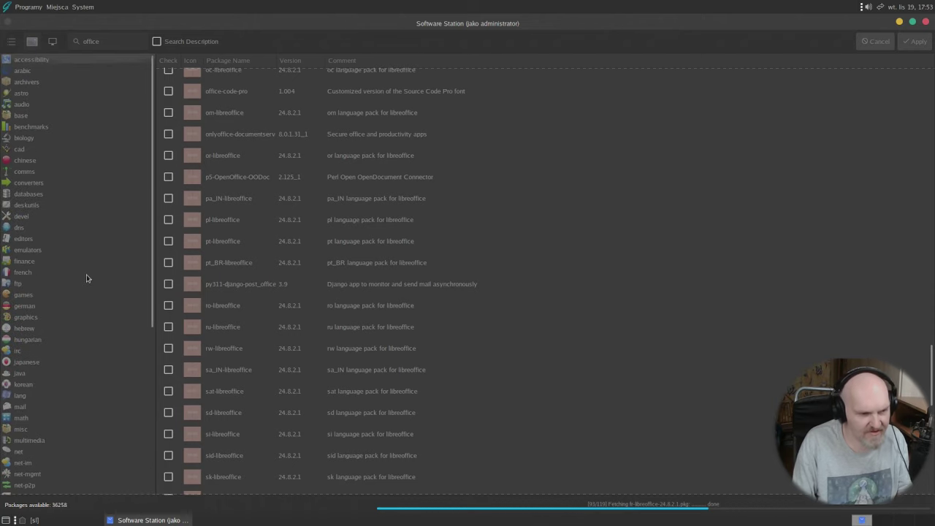
scroll(83, 321, down, 5)
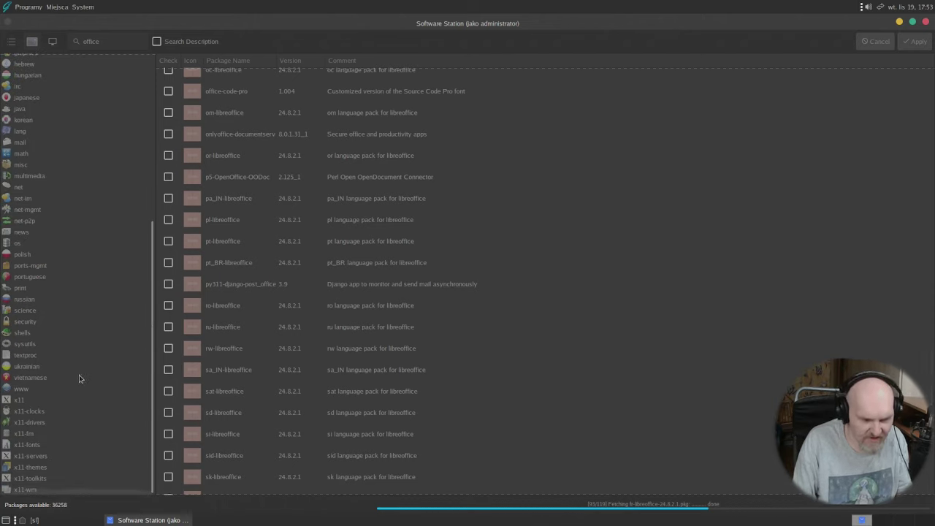
Step: Minimize Software Station and look through the desktop's places, programs and system preferences
click(899, 22)
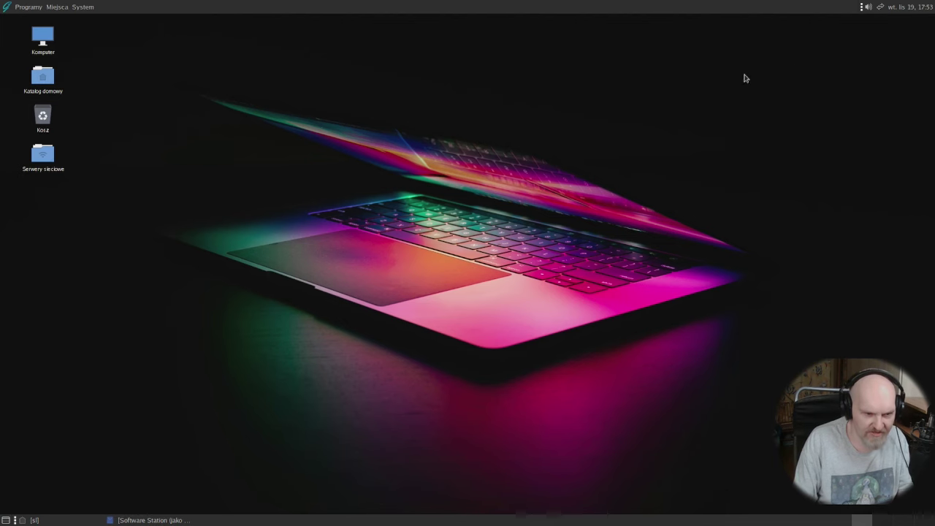
click(46, 5)
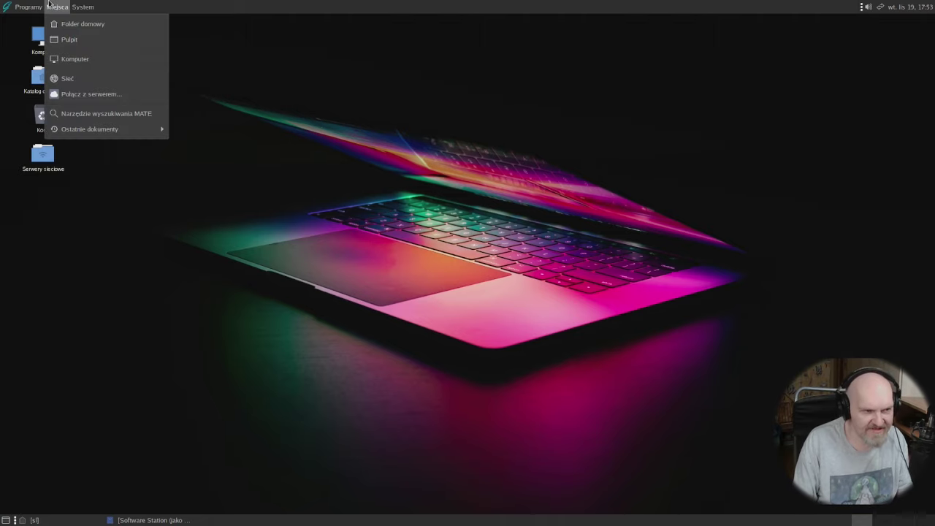
mouse_move(42, 5)
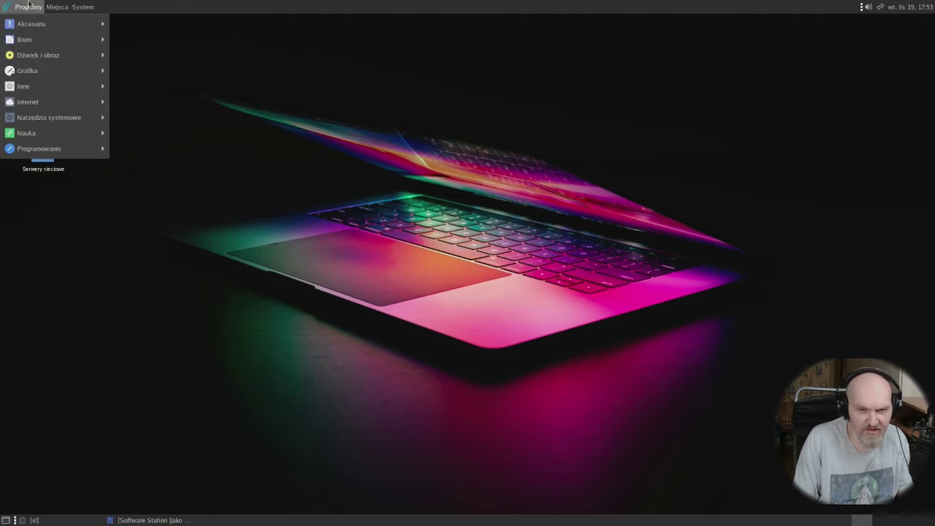
mouse_move(76, 7)
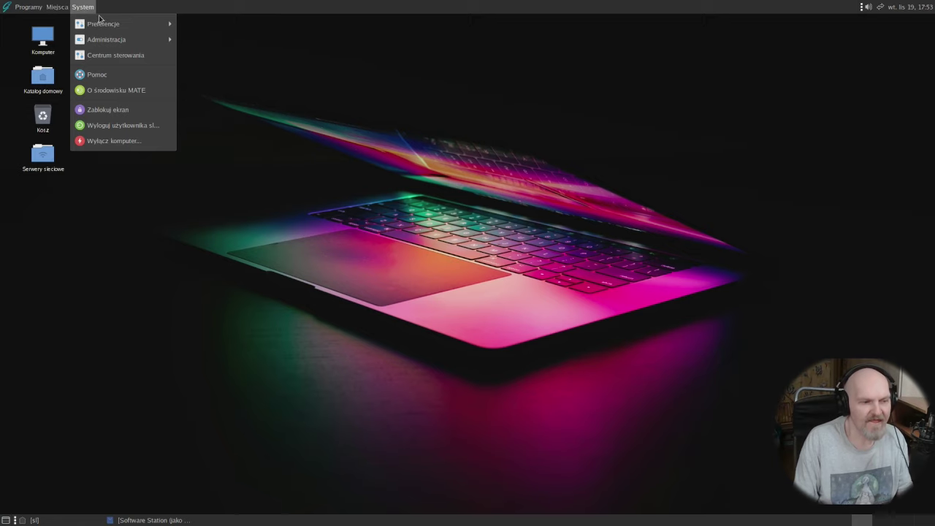
mouse_move(110, 29)
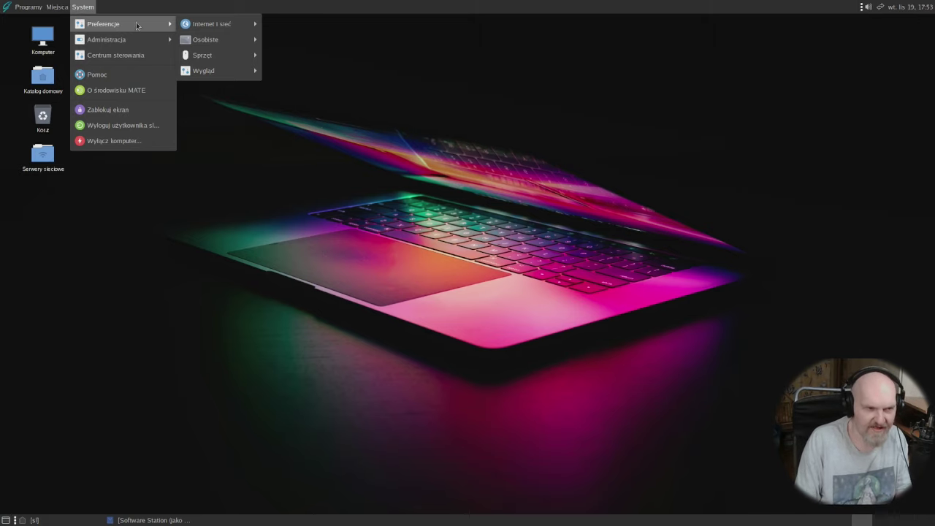
mouse_move(225, 24)
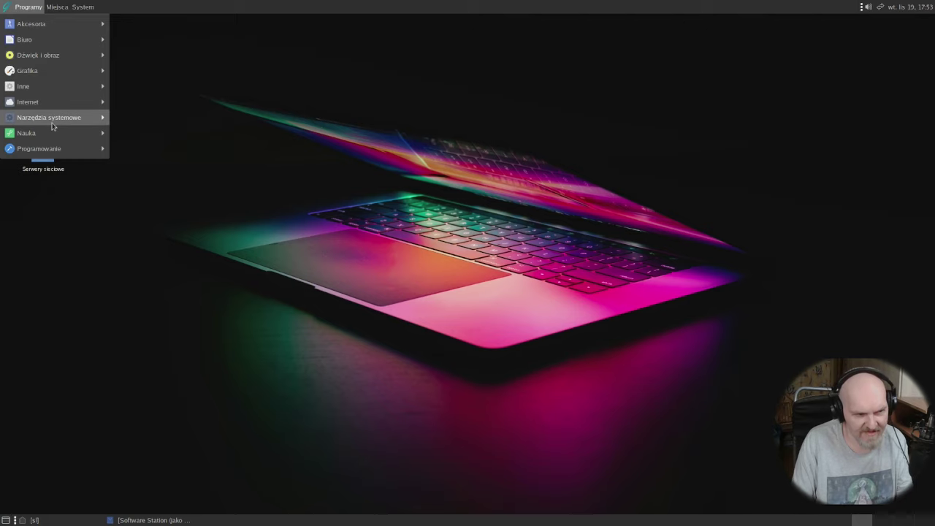
Step: Open Terminal MATE and try the free and lsblk commands
mouse_move(49, 117)
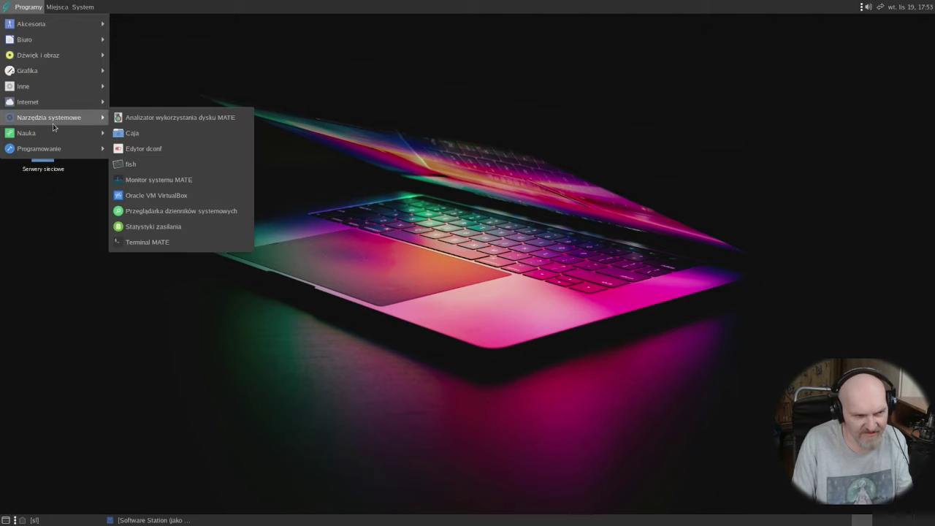
click(153, 243)
text(free)
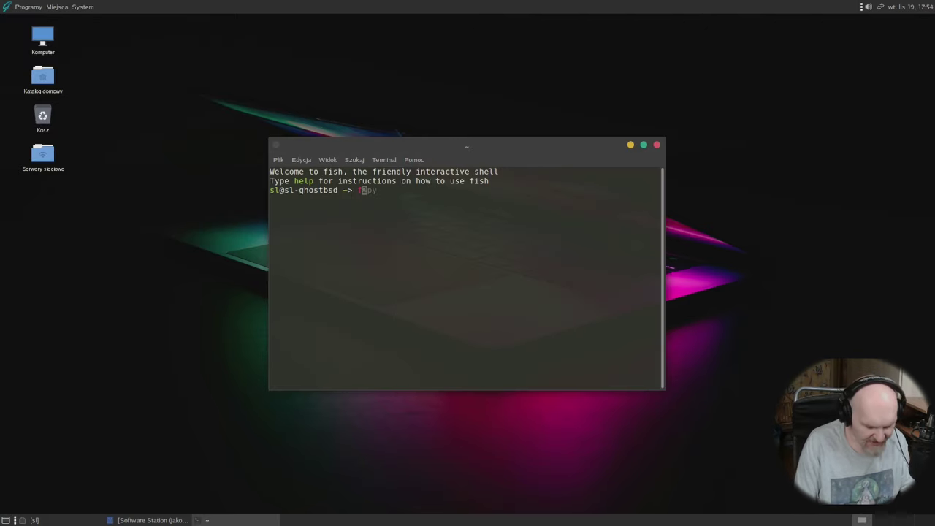
key(Return)
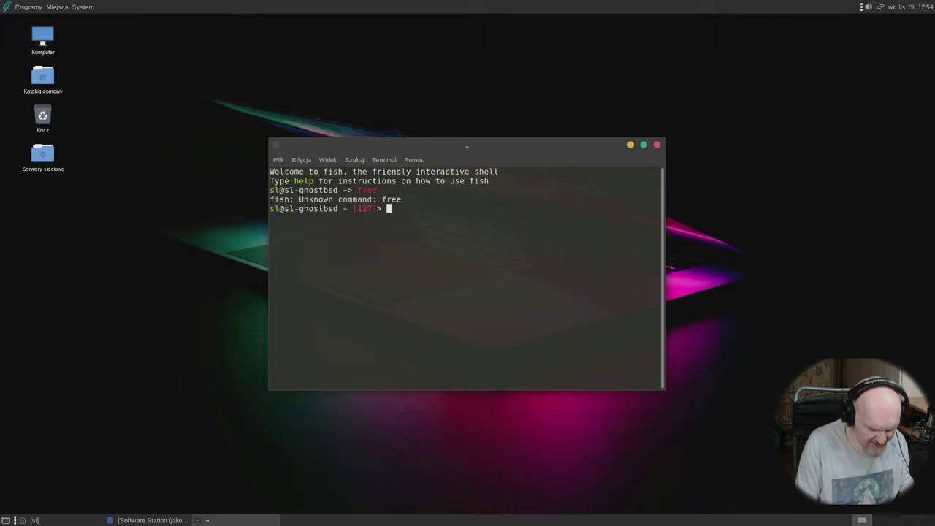
text(lsblk)
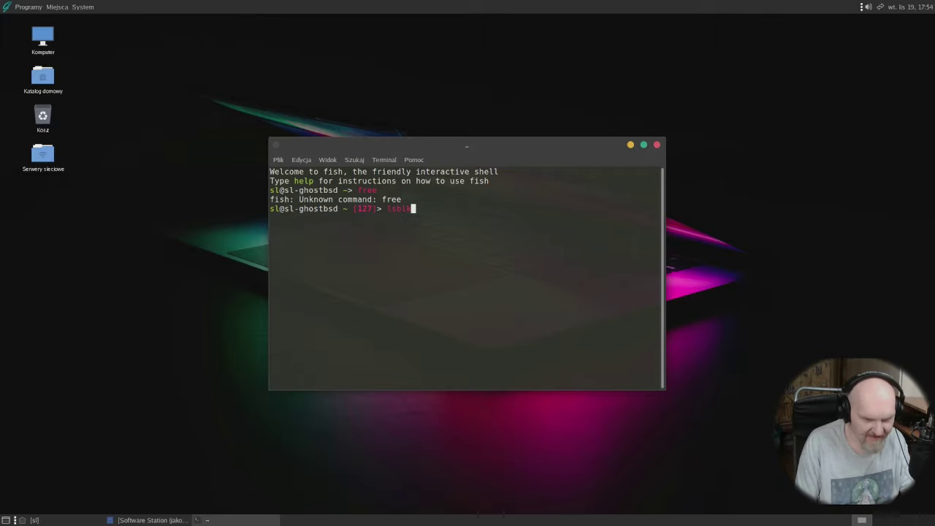
key(Return)
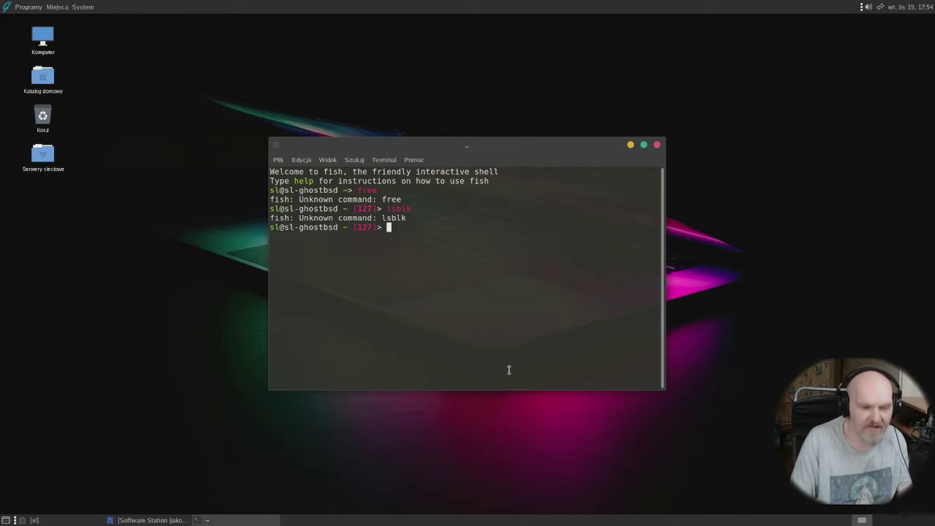
Step: Enlarge the terminal window, move it up near the top of the desktop, and clear its output
drag(529, 344, 854, 514)
drag(388, 257, 206, 193)
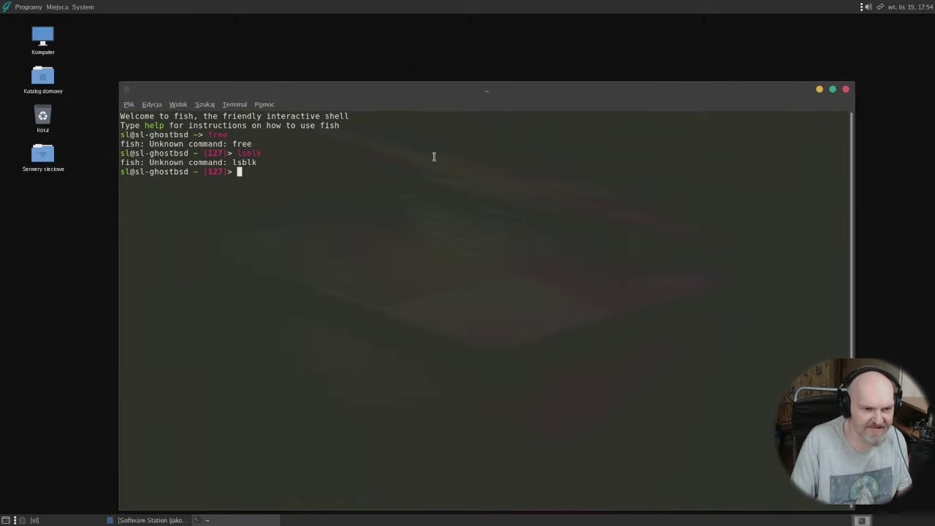
drag(441, 97, 428, 45)
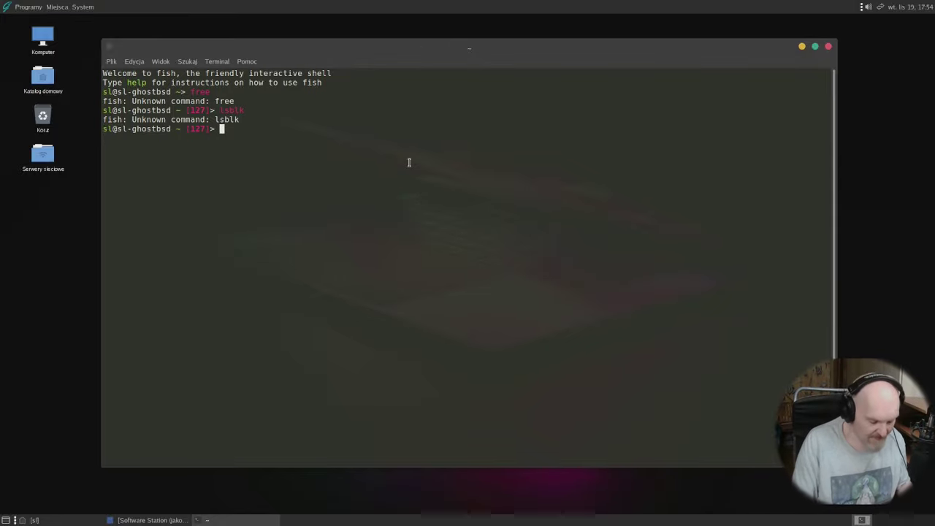
key(ctrl+l)
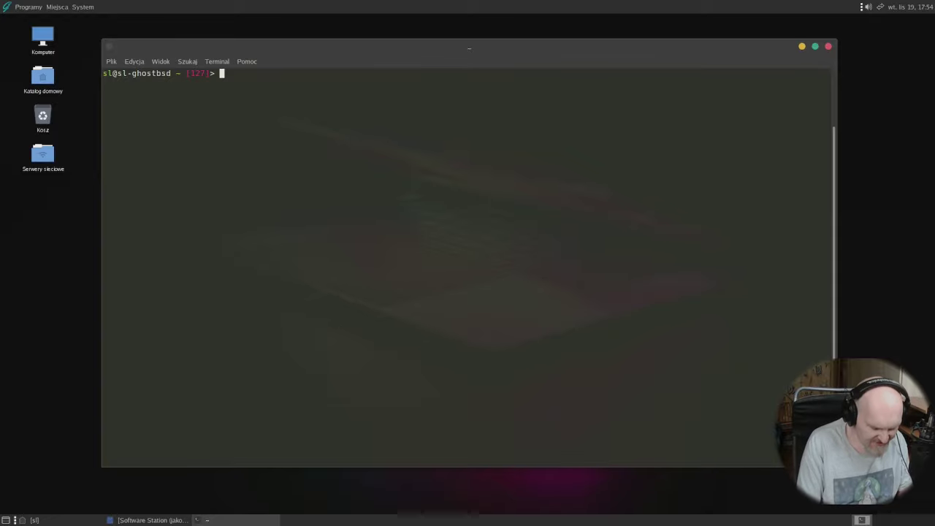
Step: Run neofetch, enlarge the terminal text to read the system information, and restore the window from full size
text(neo)
key(Tab)
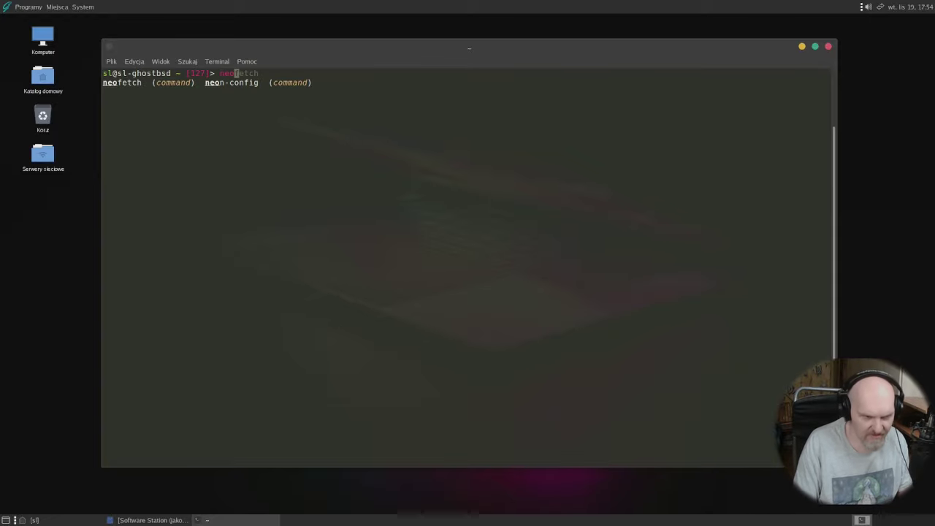
key(Right)
key(Return)
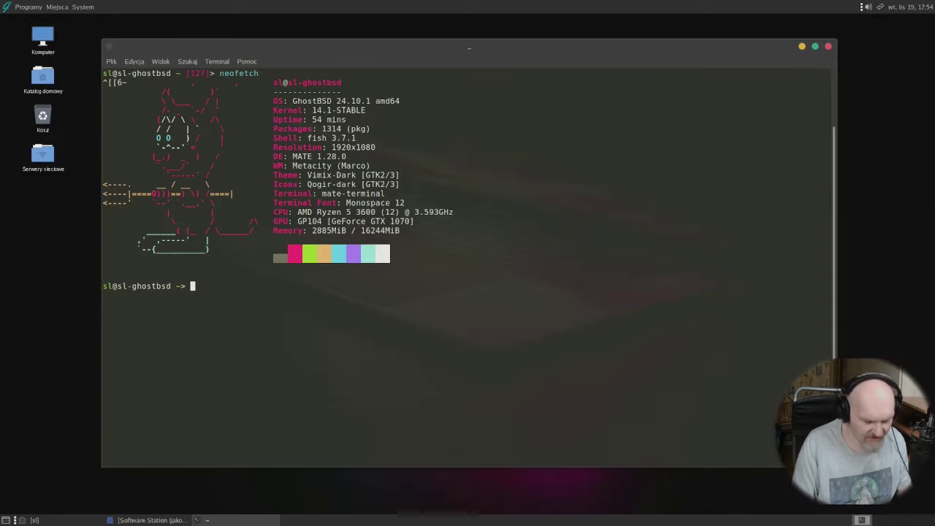
key(alt+F10)
key(ctrl+plus)
key(ctrl+plus)
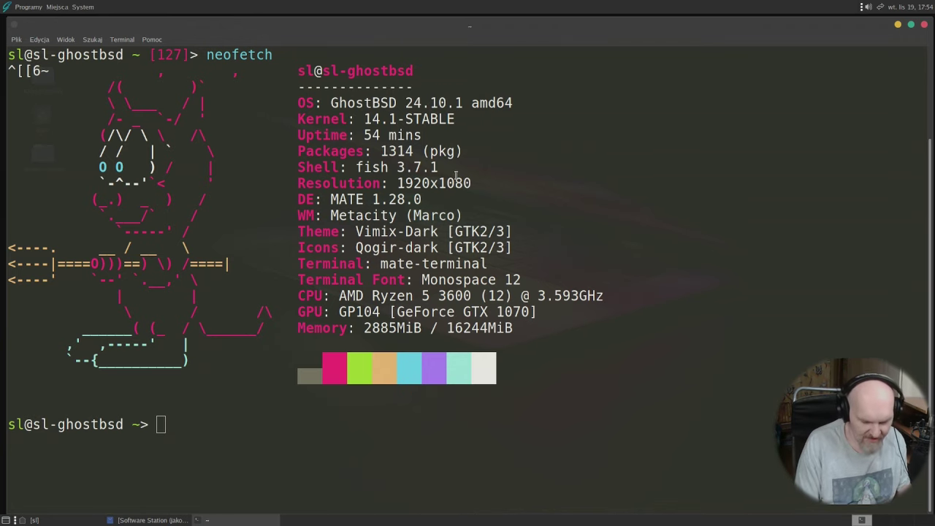
key(alt+F10)
text(./linux-unigine-superposition)
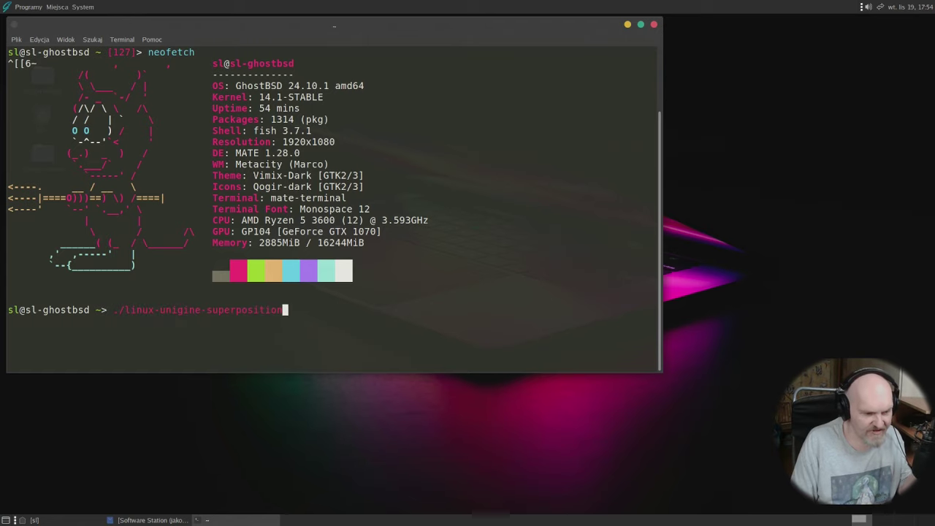
key(ctrl+u)
text(cd ..)
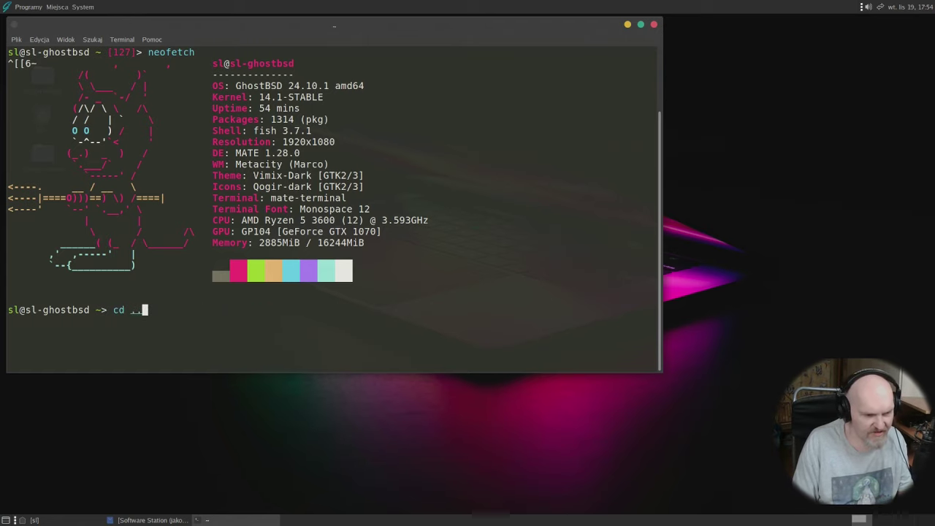
key(BackSpace)
key(BackSpace)
text(/usr/ports/)
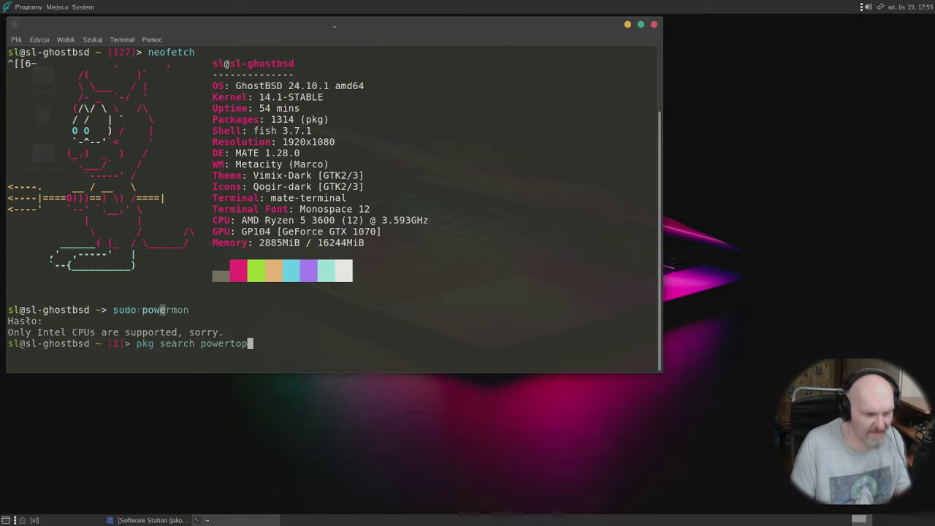
Step: Change to the /compat/ubuntu directory, list its contents, and clear the terminal
key(Up)
key(Up)
key(BackSpace)
key(BackSpace)
key(BackSpace)
key(BackSpace)
key(BackSpace)
key(BackSpace)
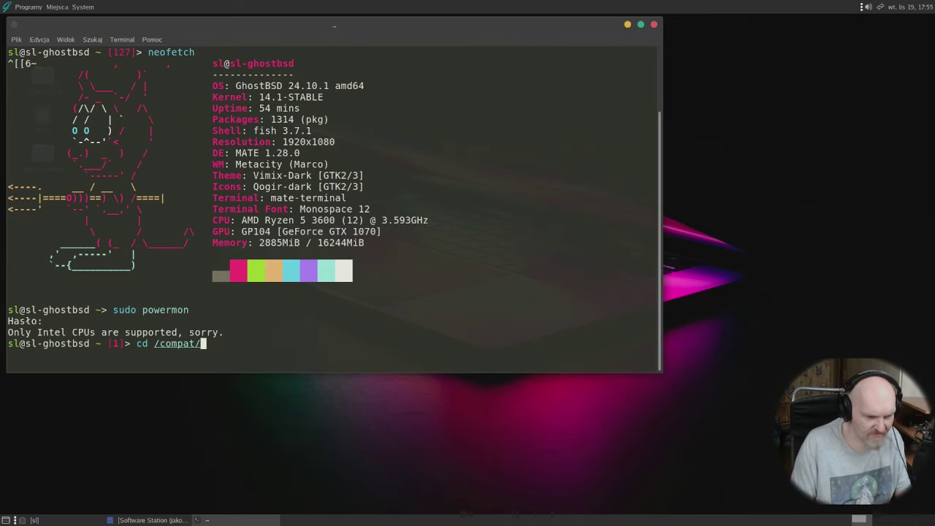
text(ubuntu)
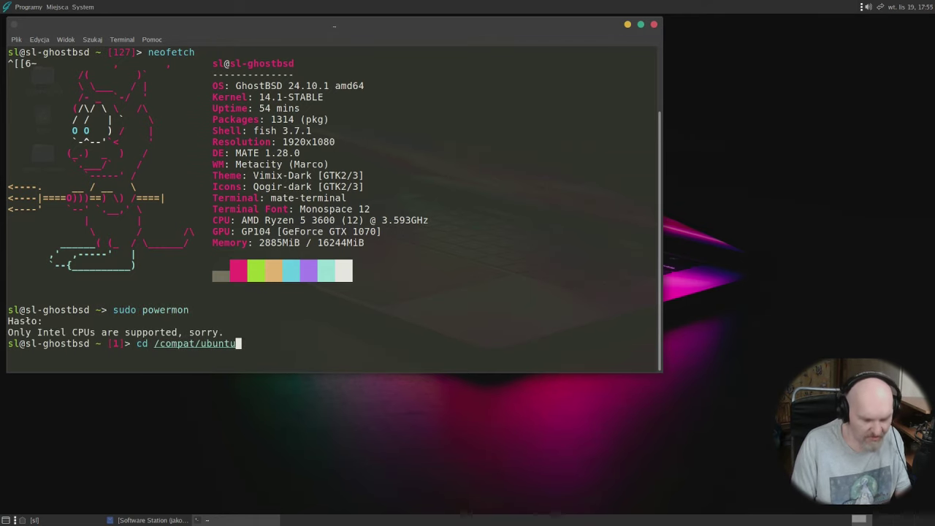
key(Return)
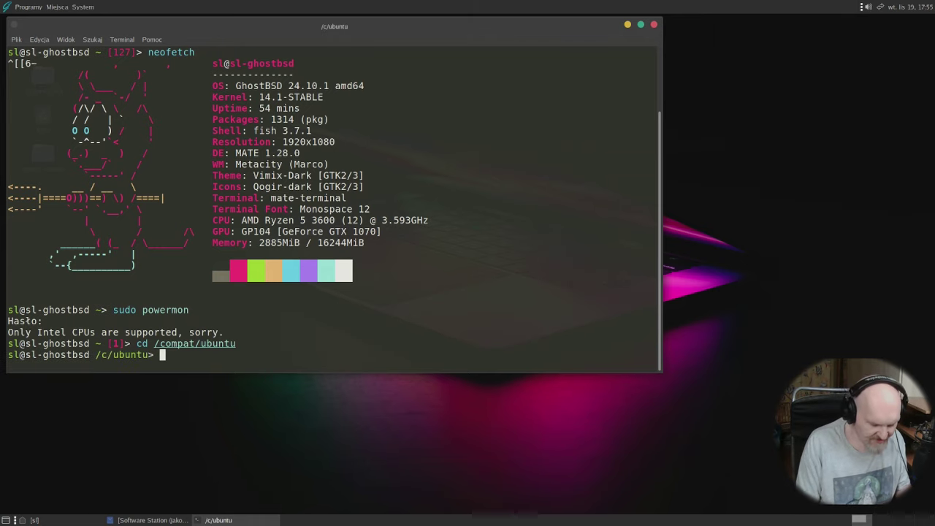
text(ls)
key(Return)
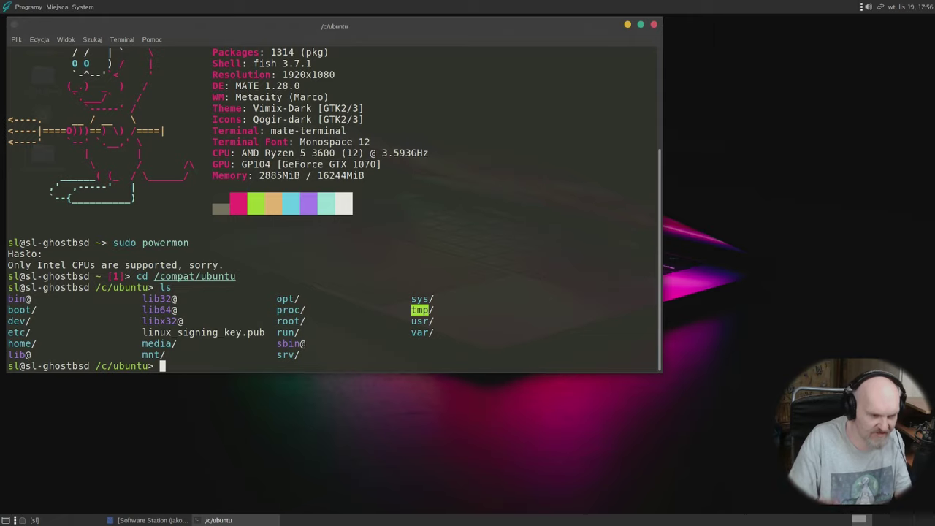
key(ctrl+l)
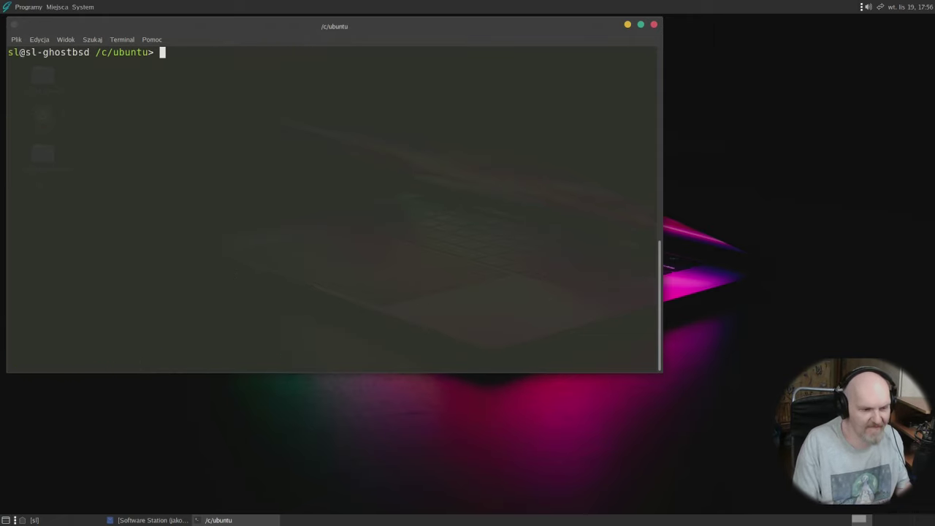
text(neofetch)
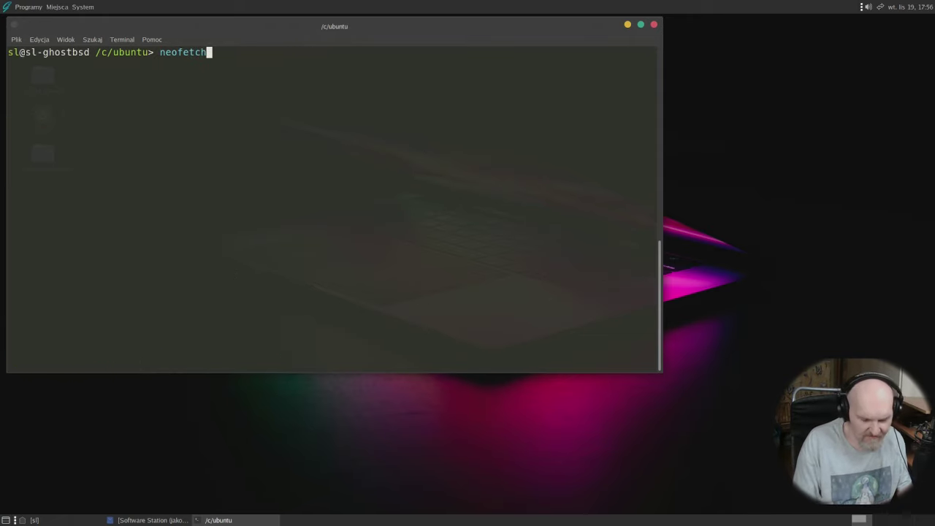
key(BackSpace)
key(BackSpace)
key(BackSpace)
key(BackSpace)
key(BackSpace)
key(BackSpace)
key(BackSpace)
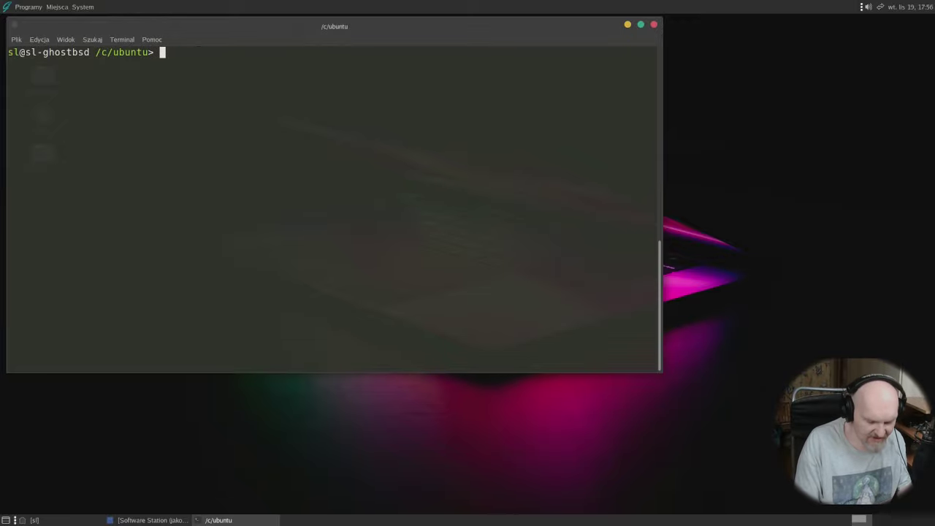
Step: Check the disk usage of the mounted filesystems with df -h, centring the terminal window, and clear the output
text(df -h)
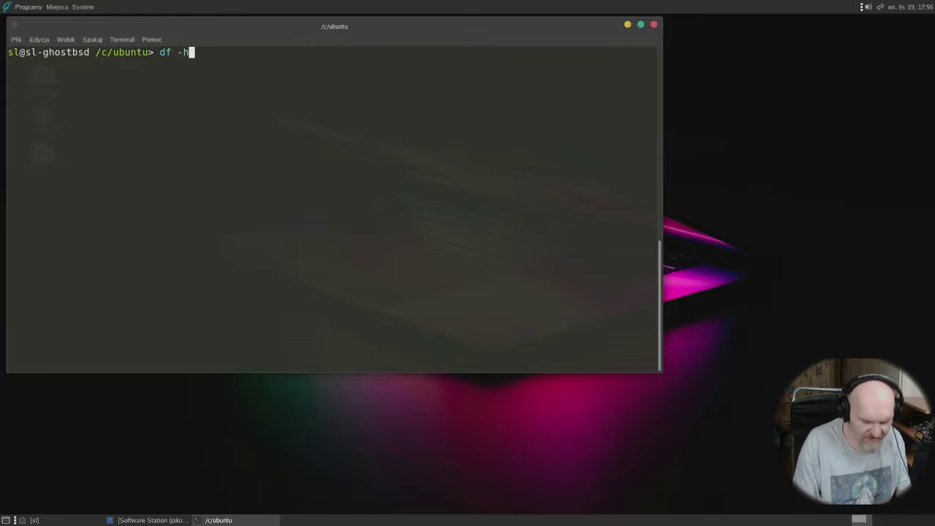
key(Return)
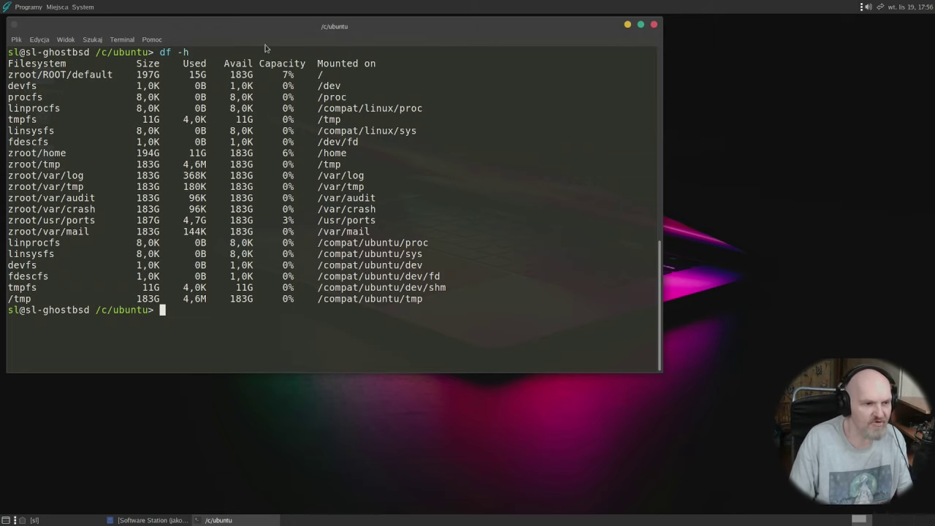
drag(272, 30, 387, 66)
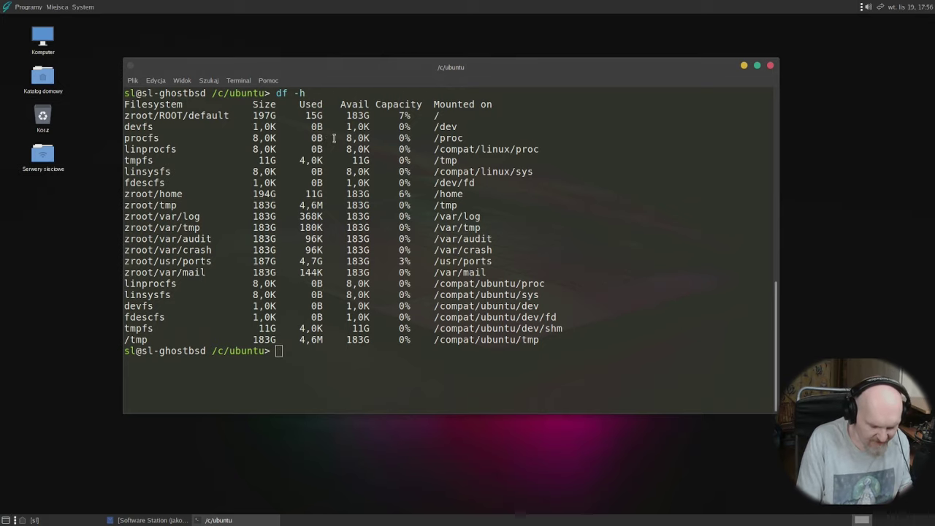
key(ctrl+l)
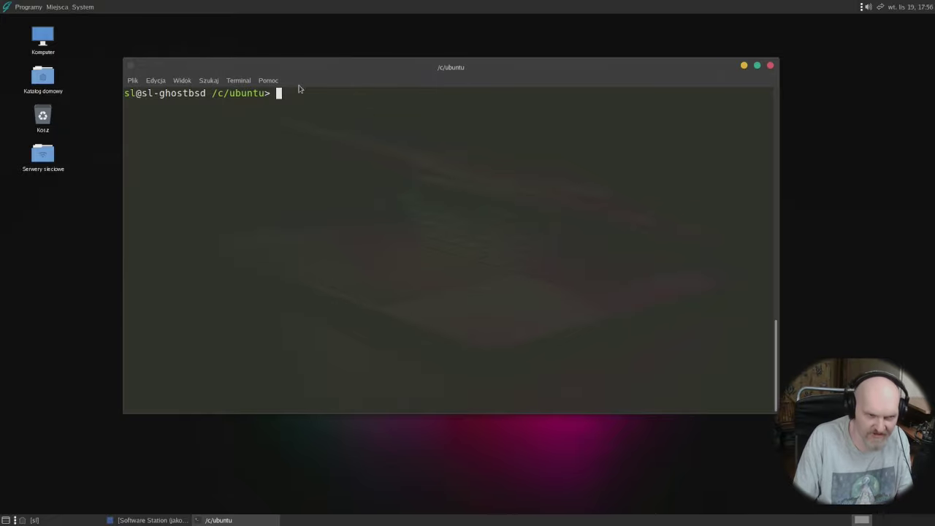
Step: Start LibreOffice Writer with a blank document and look over its form, table and tools commands
click(19, 5)
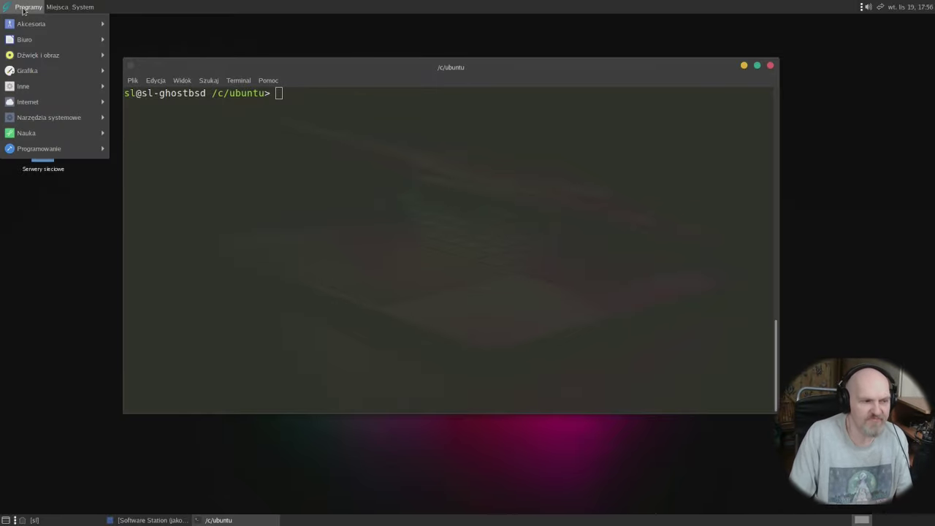
mouse_move(64, 30)
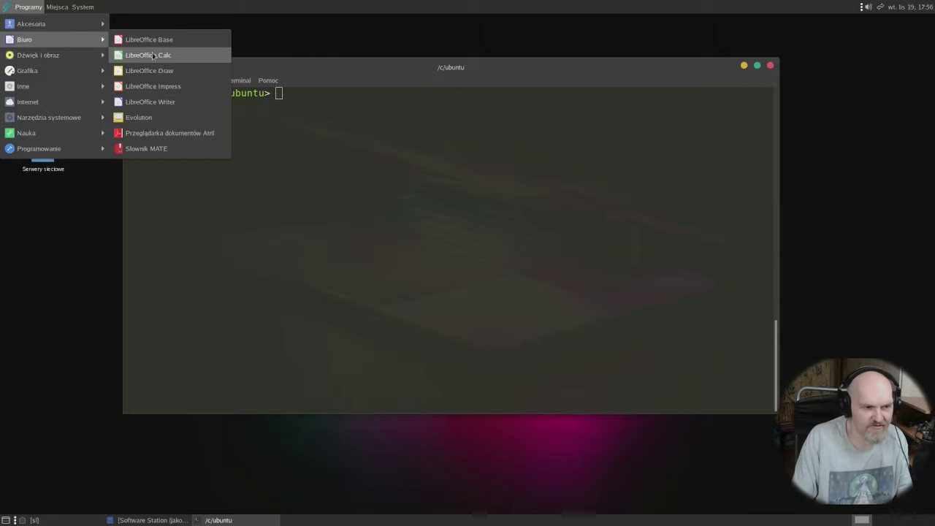
click(169, 103)
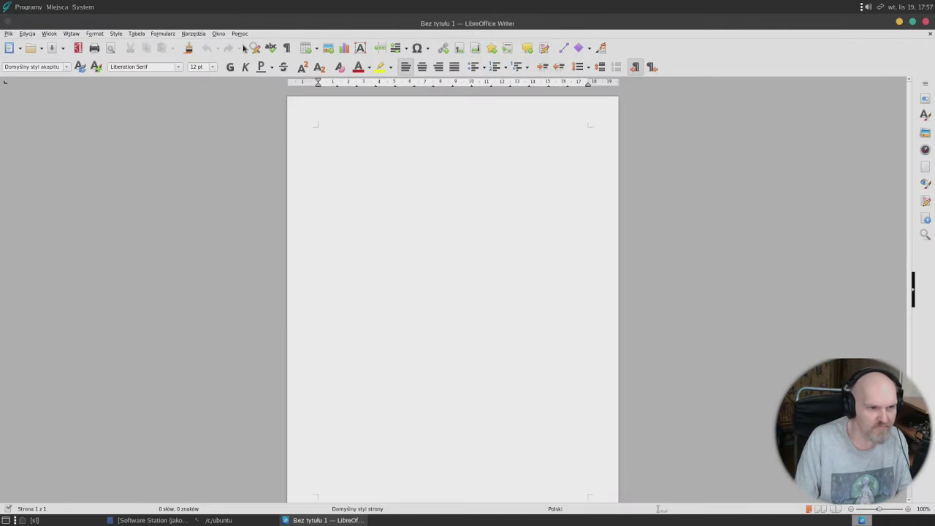
click(240, 34)
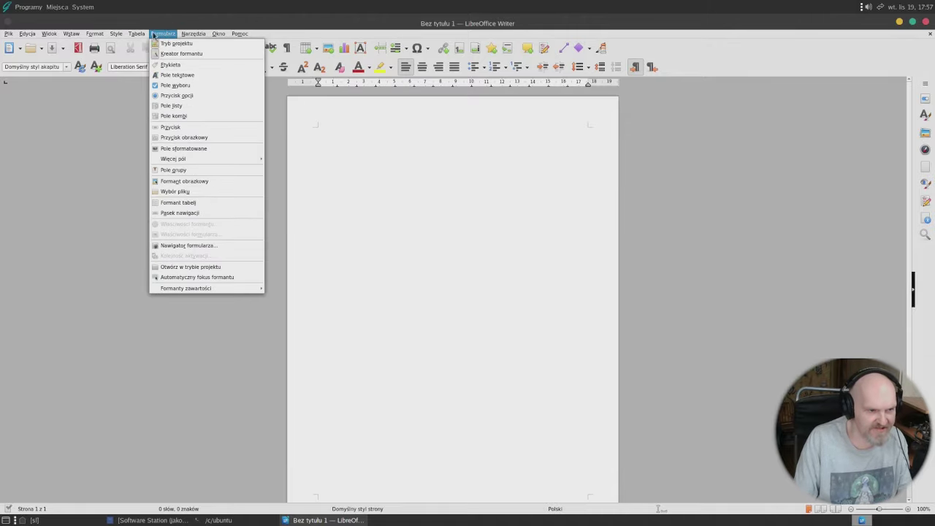
mouse_move(24, 35)
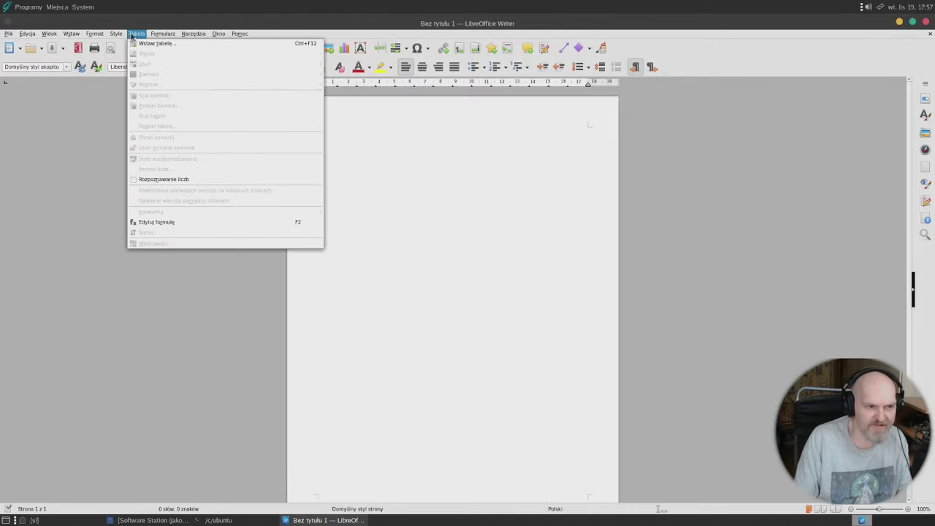
mouse_move(235, 36)
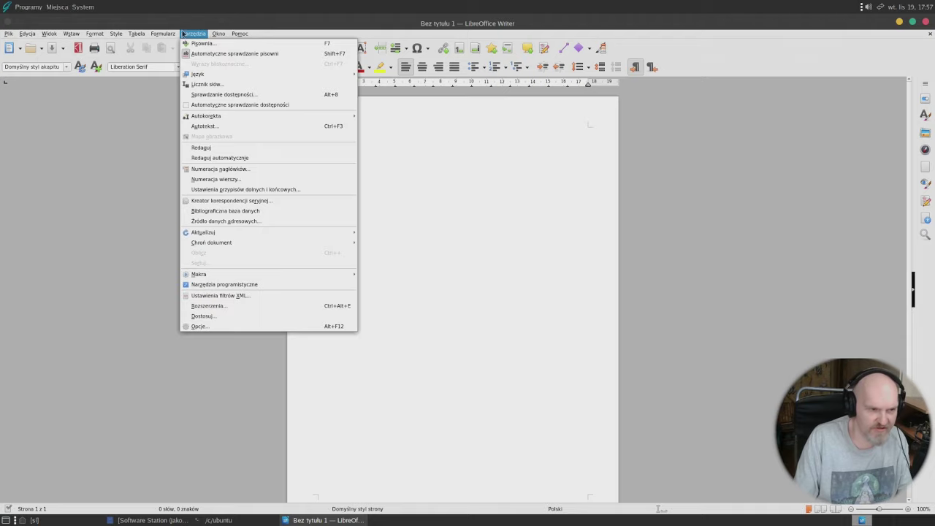
mouse_move(162, 34)
key(Escape)
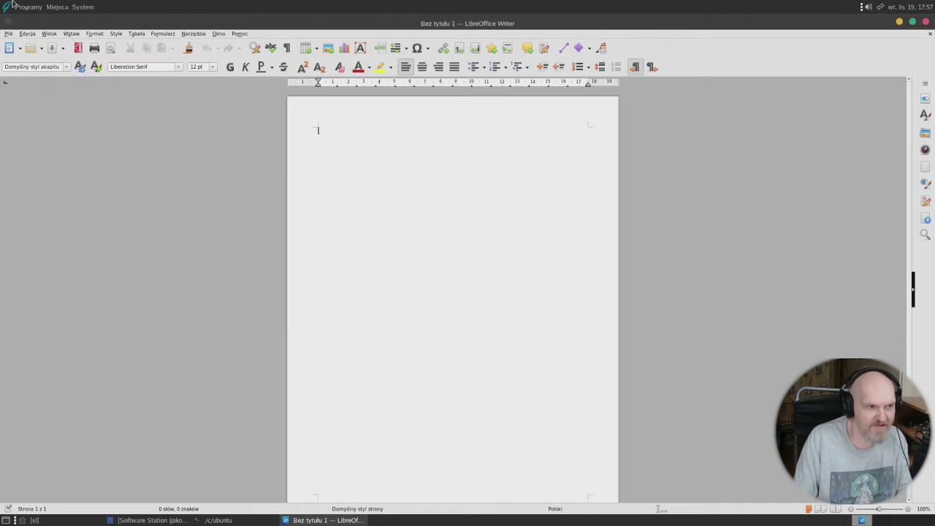
Step: In the MATE appearance preferences, try the Najlepszy kontrast font rendering and select Wygładzanie podpikselowe (wyświetlacze LCD) again
click(56, 7)
mouse_move(78, 6)
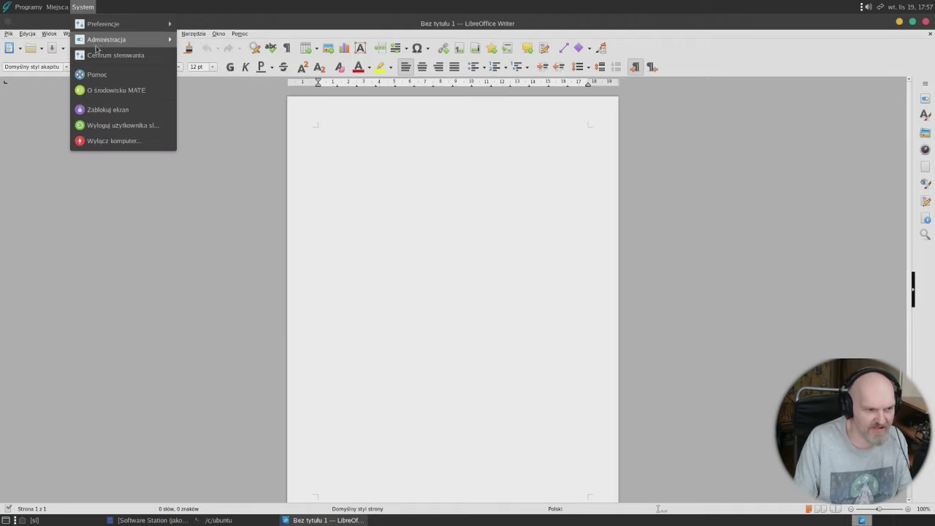
mouse_move(117, 24)
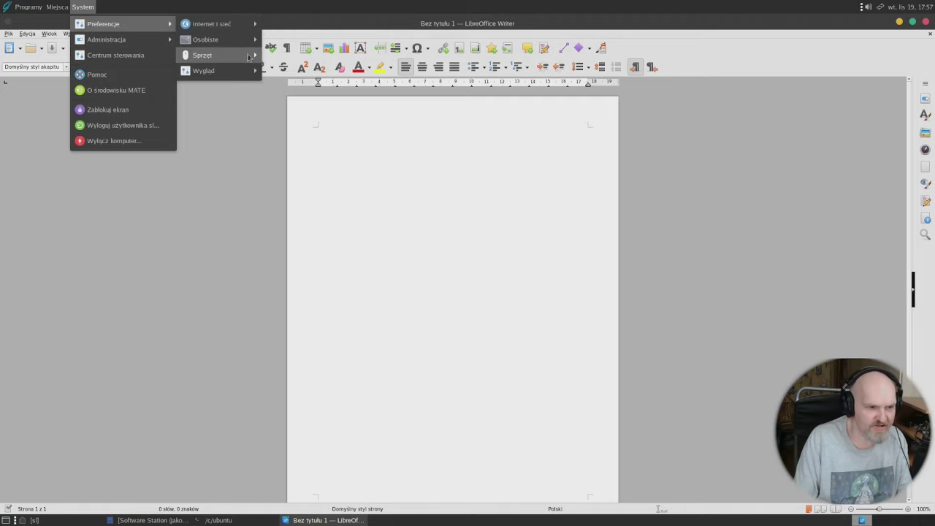
mouse_move(221, 72)
click(338, 139)
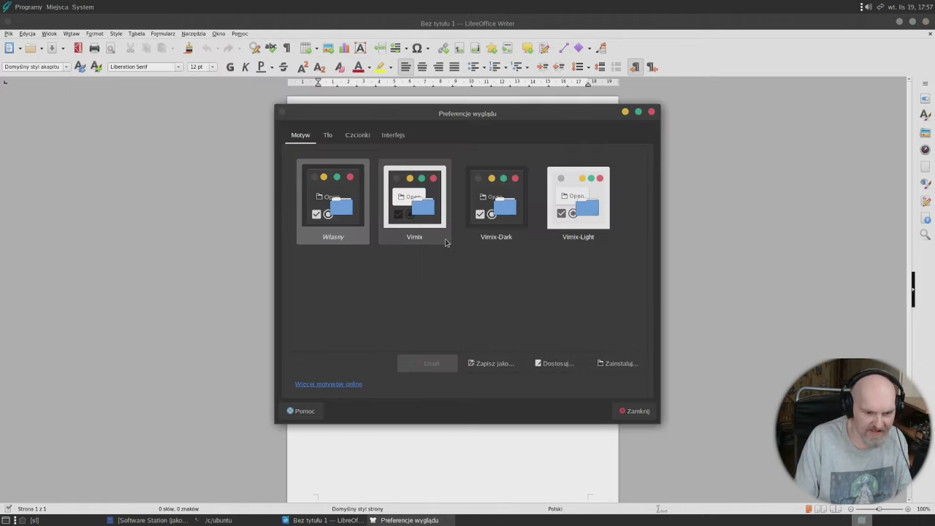
click(359, 135)
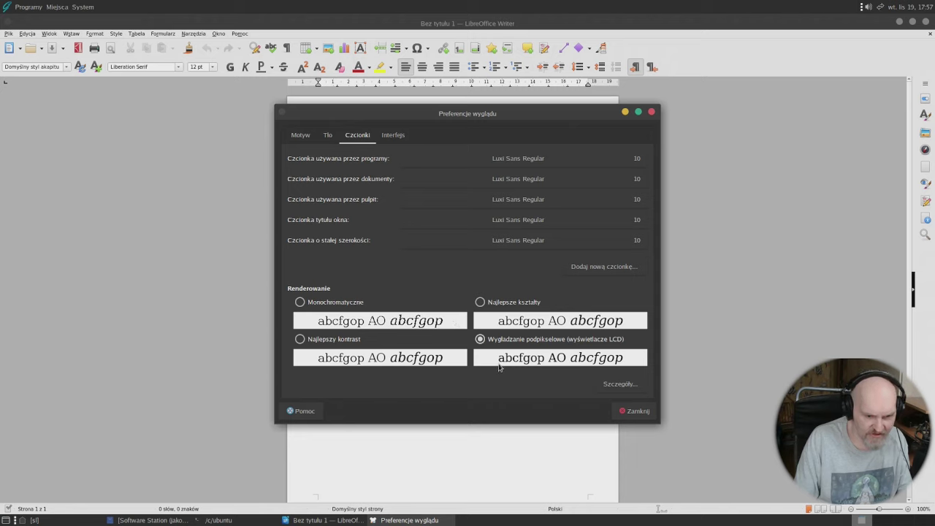
click(300, 339)
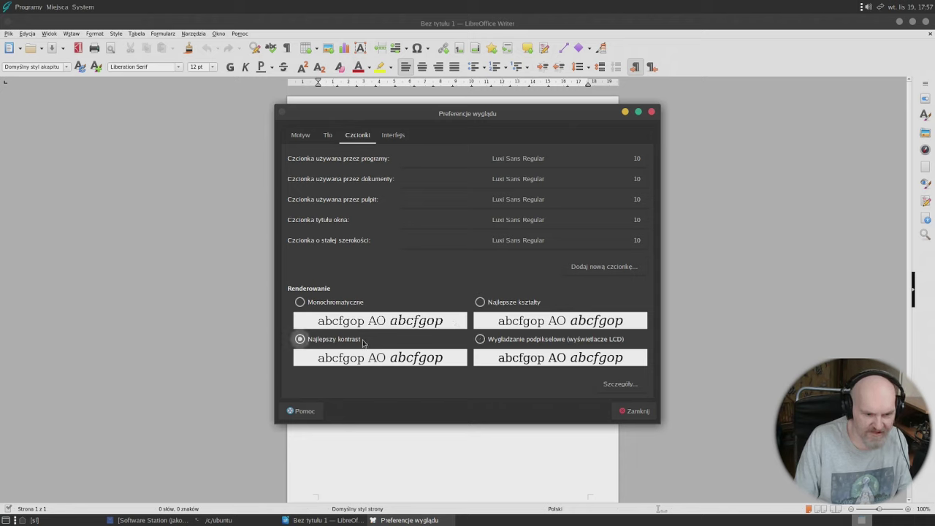
click(532, 340)
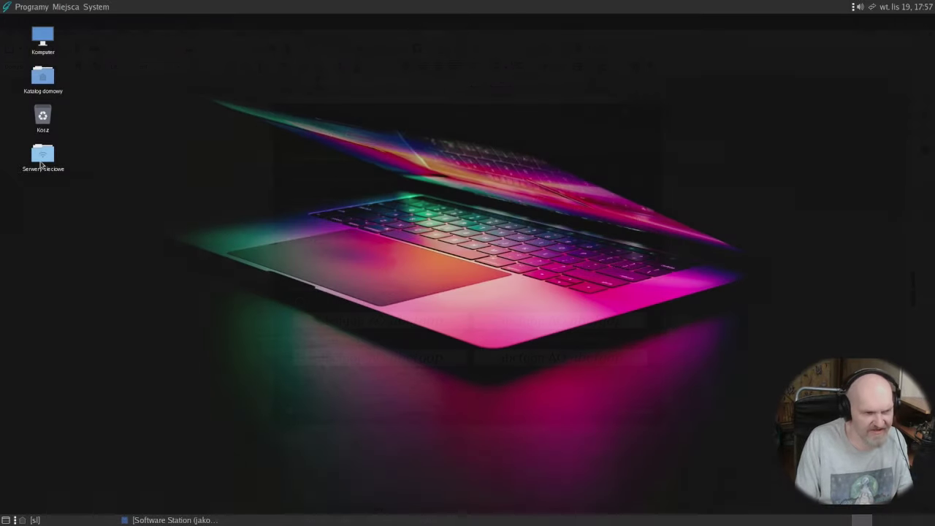
Step: Browse the network servers to MULE, open its WD-4TB-BACKUP and Public shares, and close the file manager window
double_click(42, 155)
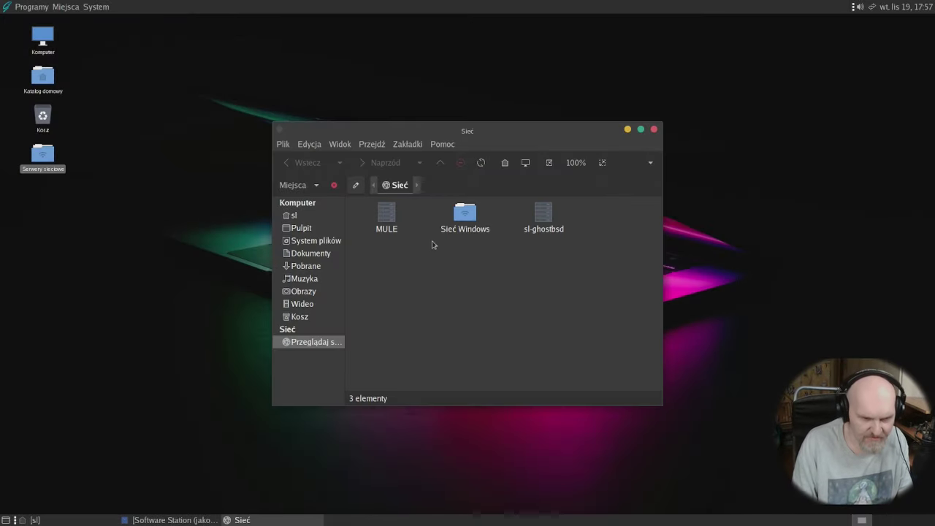
click(398, 210)
double_click(393, 212)
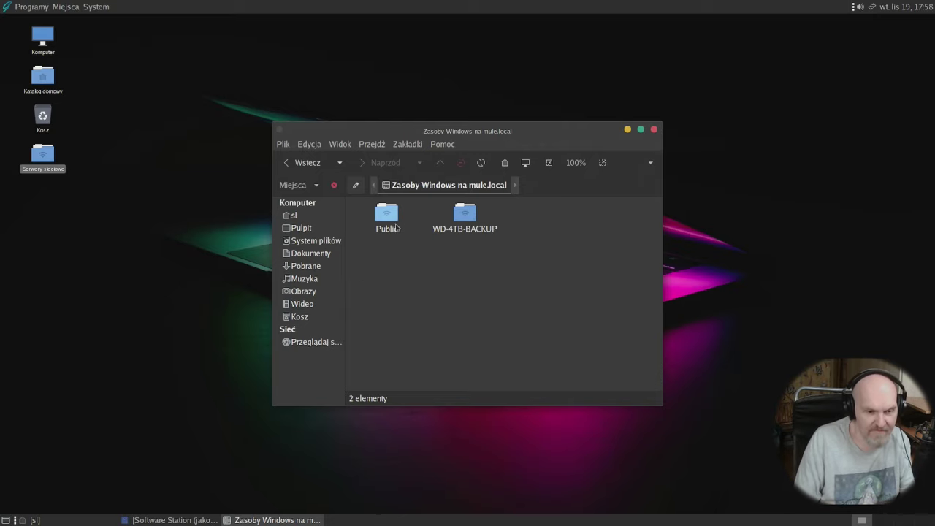
click(473, 222)
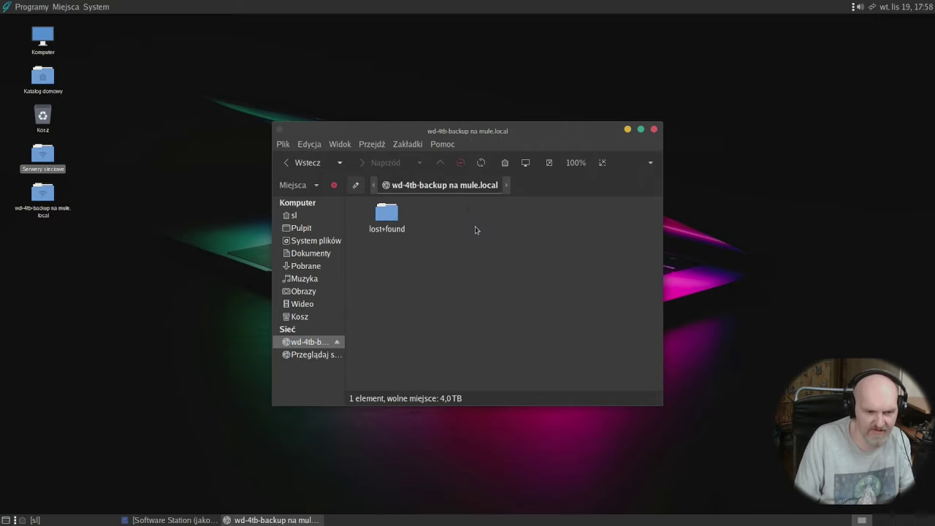
click(294, 168)
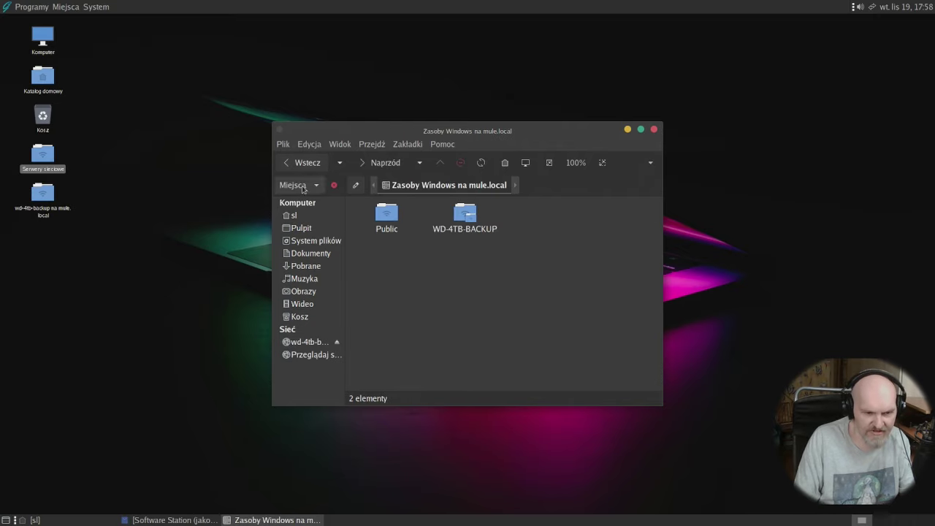
double_click(387, 214)
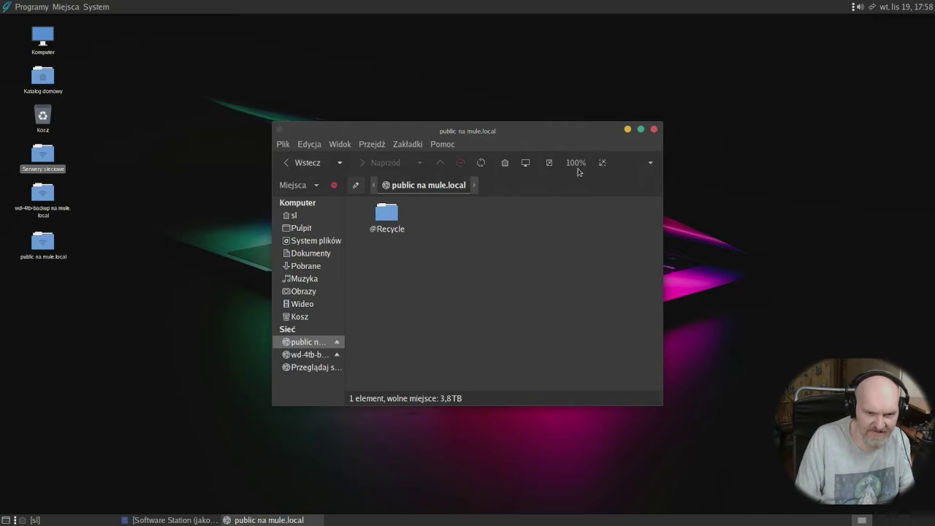
click(654, 129)
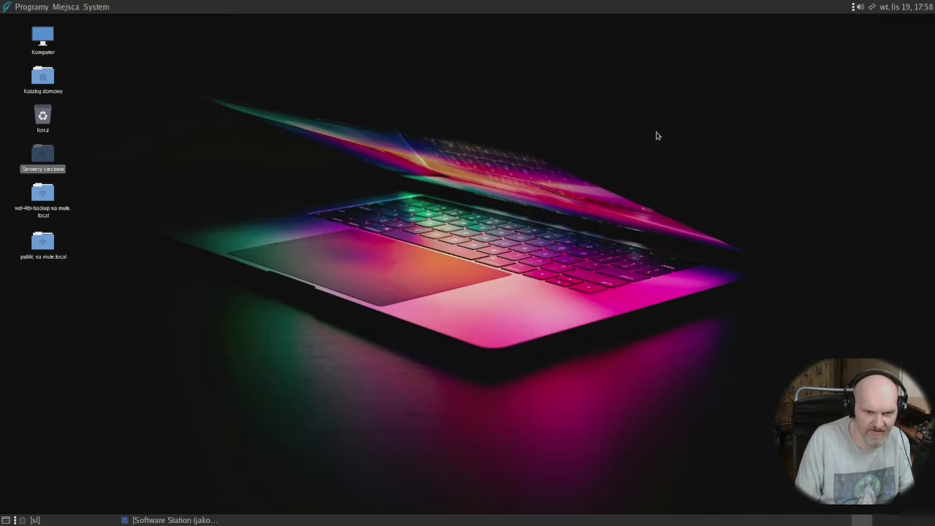
Step: Open Oracle VM VirtualBox, start the test virtual machine, and boot its Try or Install Ubuntu entry
click(44, 7)
mouse_move(98, 7)
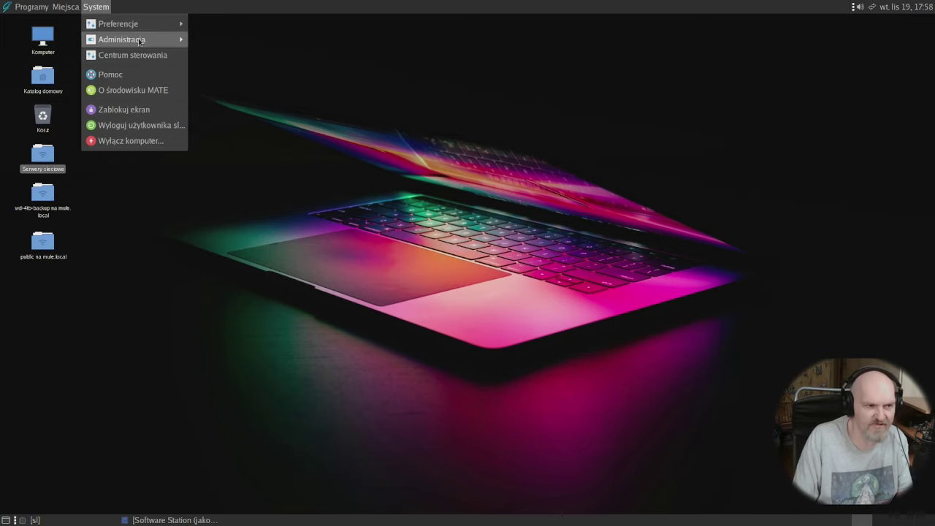
mouse_move(135, 30)
mouse_move(211, 23)
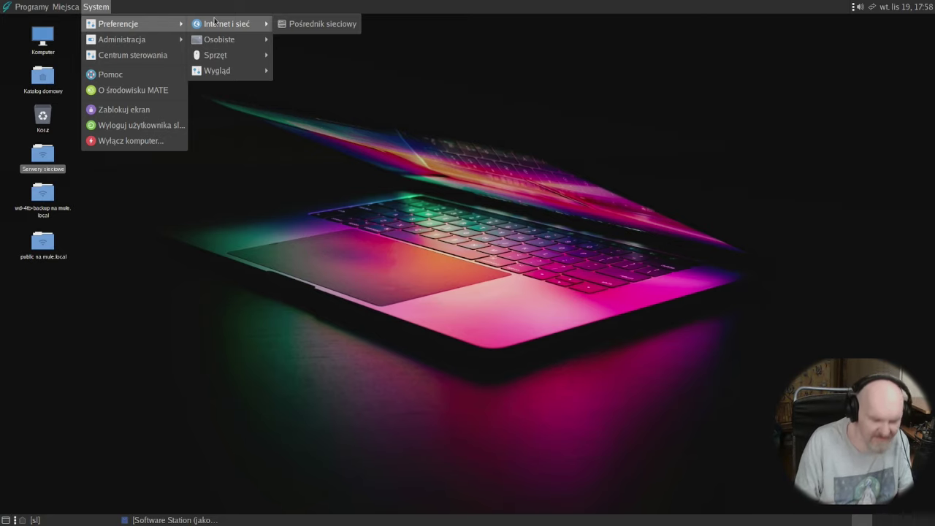
mouse_move(58, 7)
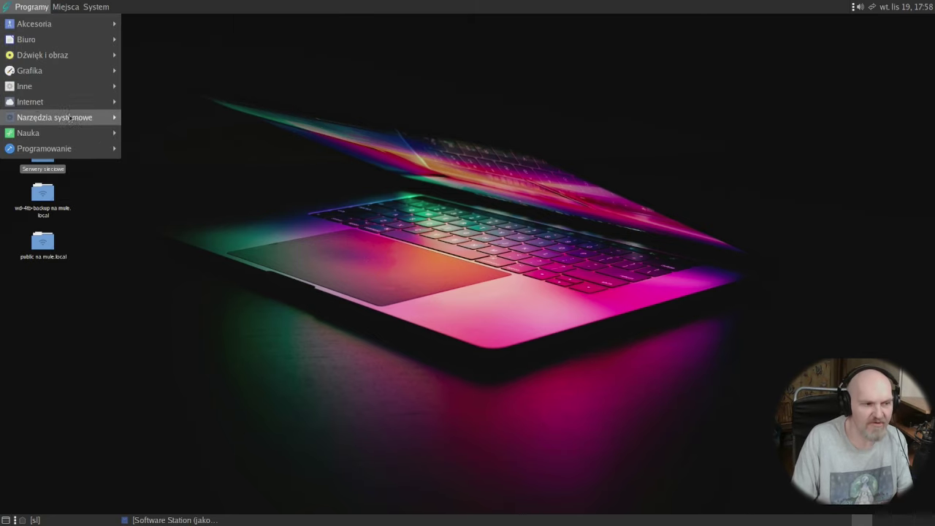
mouse_move(85, 148)
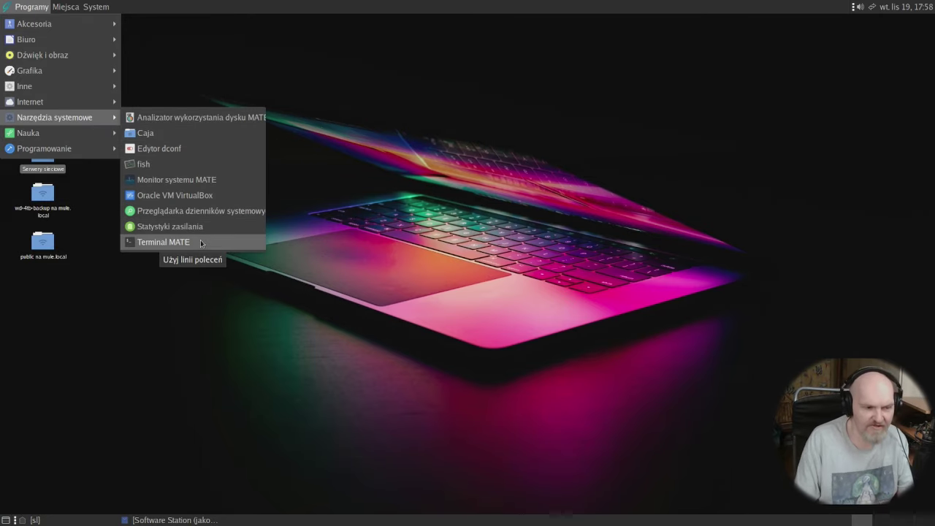
click(196, 197)
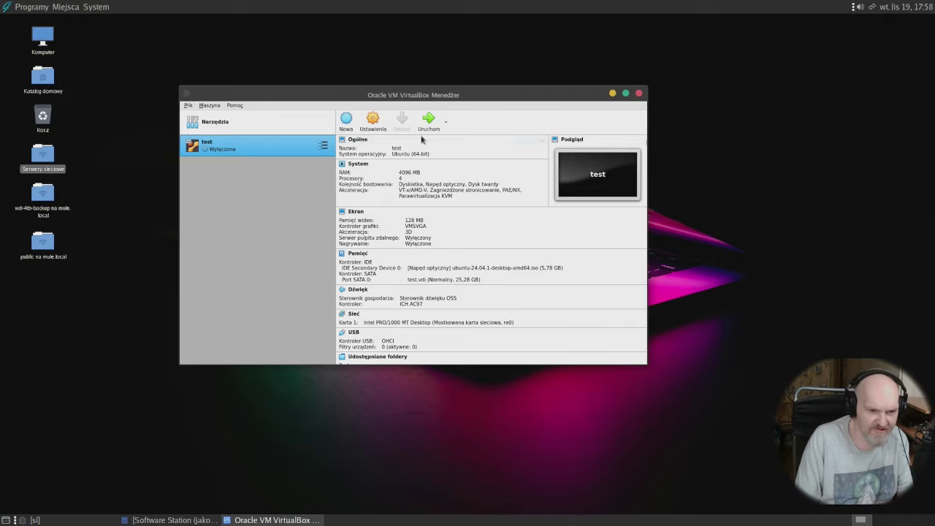
click(433, 120)
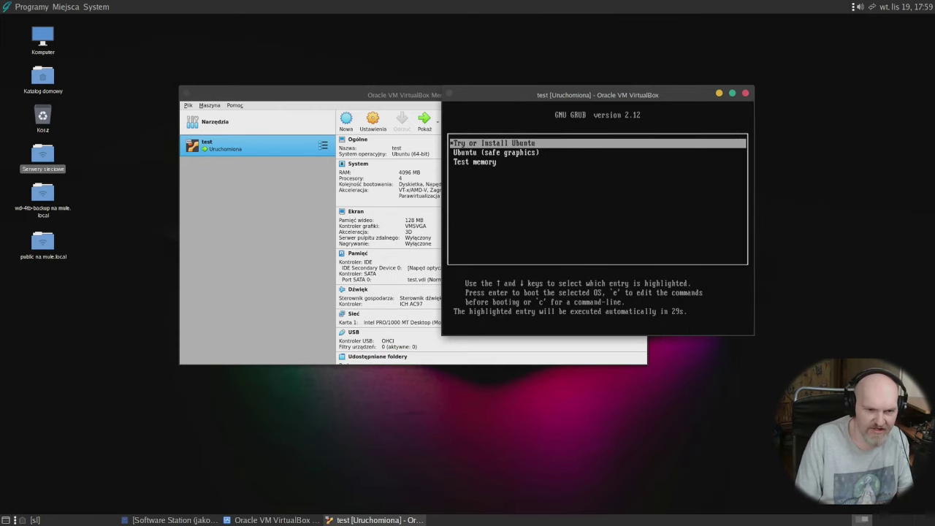
key(Return)
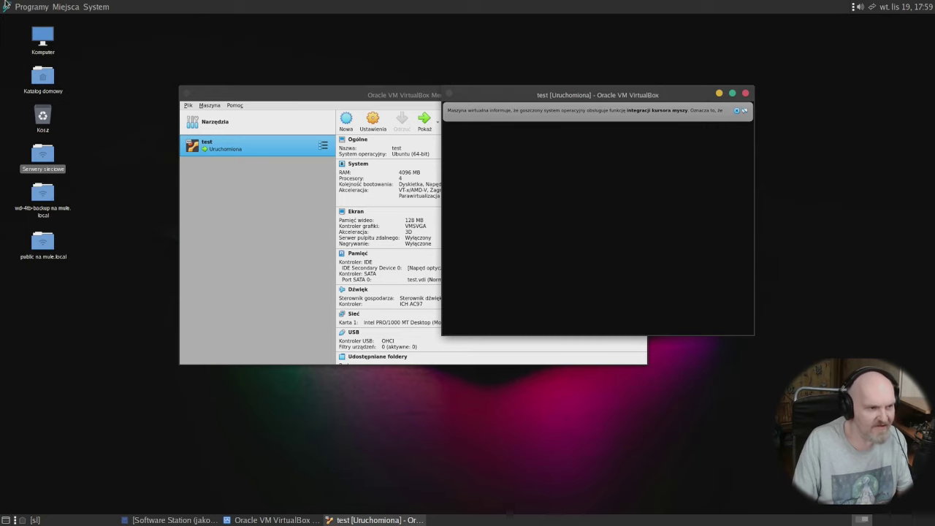
Step: Look through the installed accessories, administration tools, graphics and other programs, and launch CubicSDR
click(31, 7)
mouse_move(92, 39)
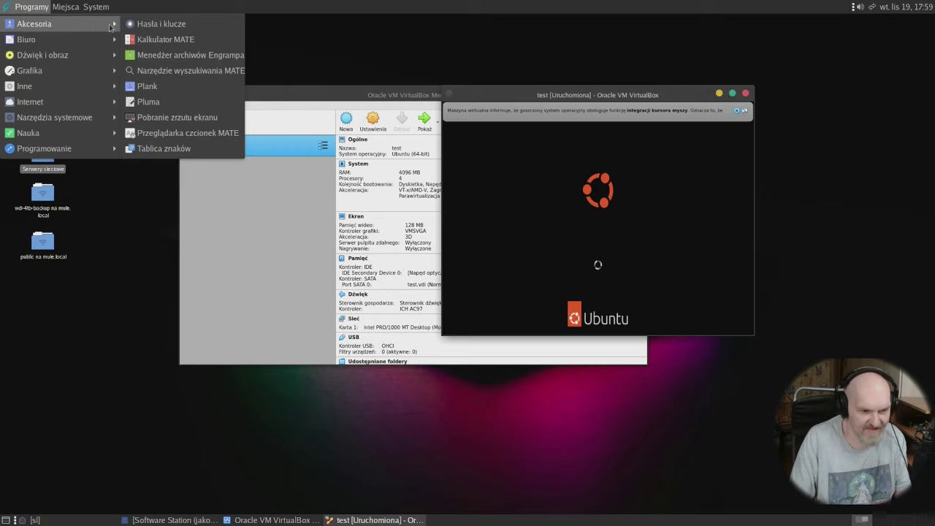
mouse_move(106, 7)
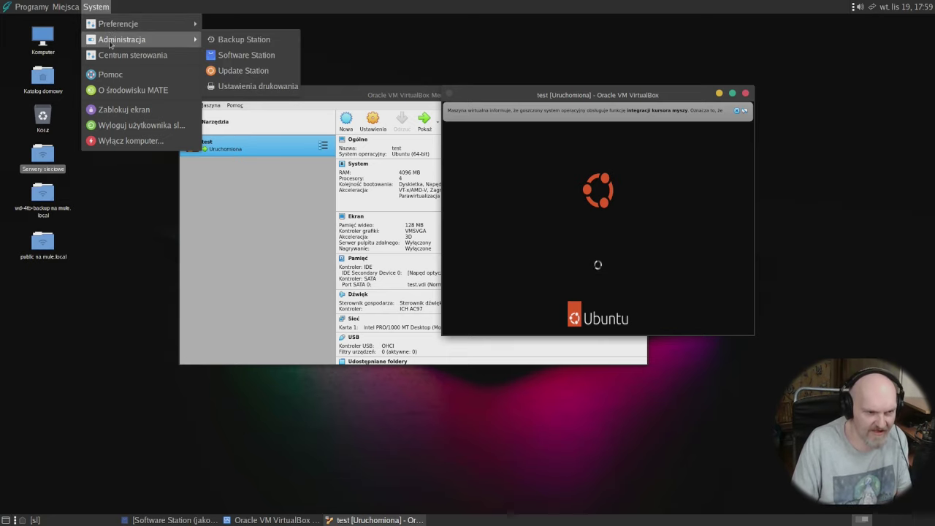
mouse_move(7, 6)
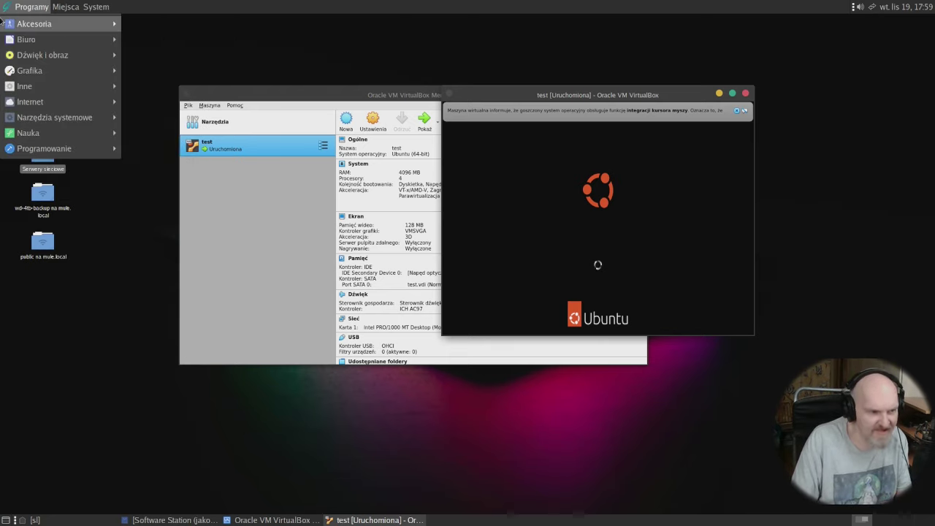
mouse_move(20, 73)
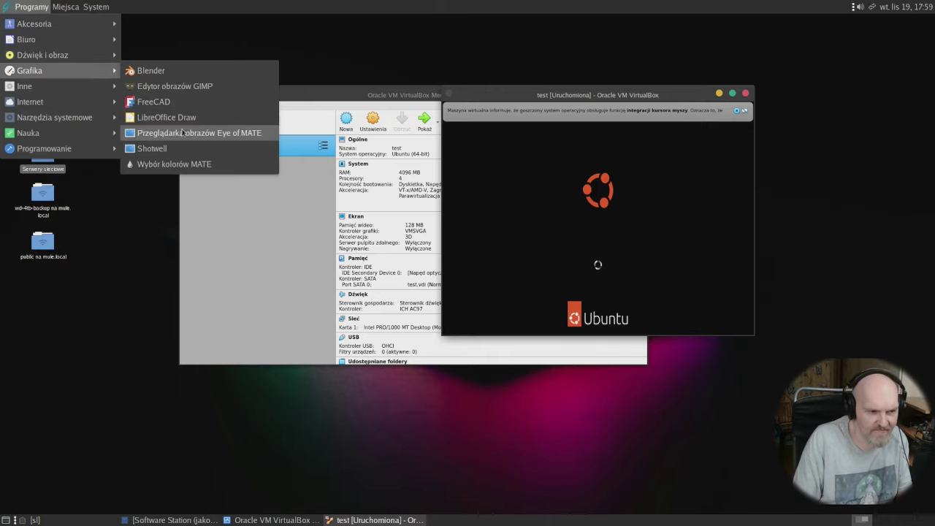
mouse_move(75, 89)
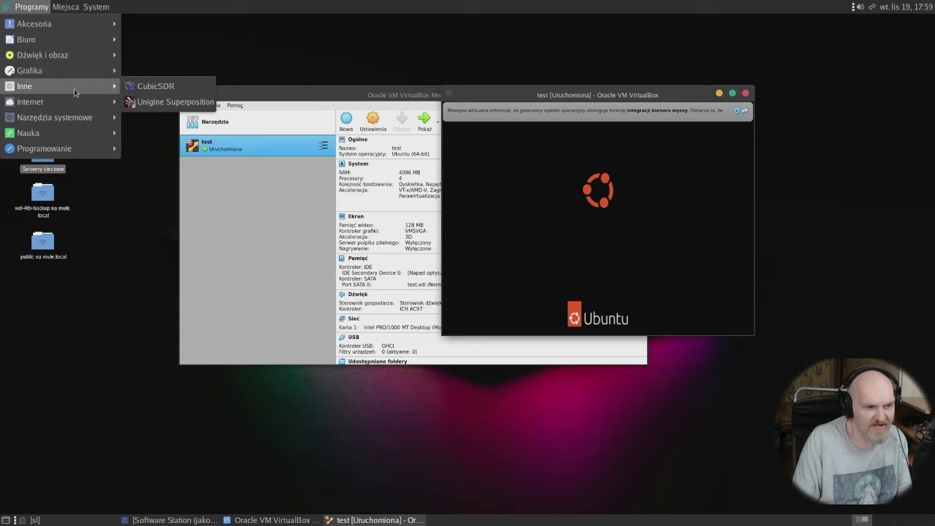
click(153, 86)
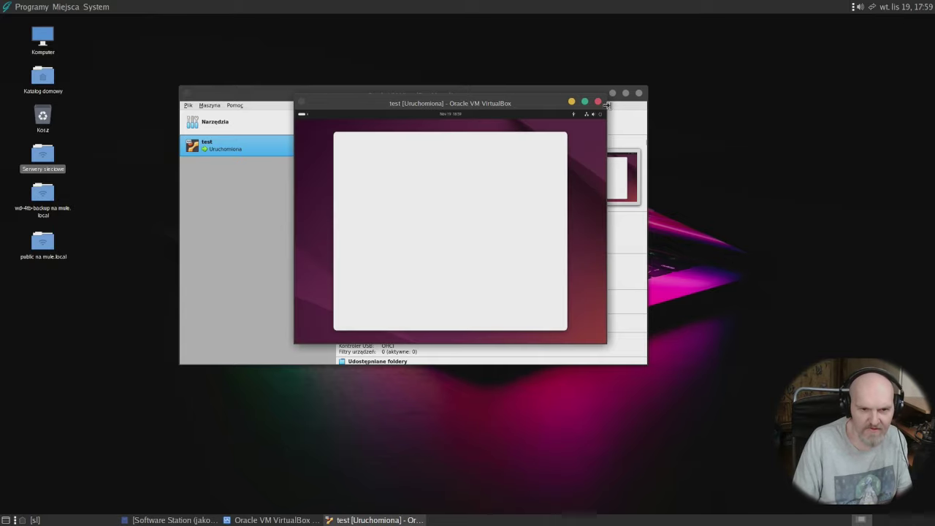
Step: Maximize the test virtual machine, advance the Ubuntu installer with its default choices to Create your account, and power off the machine
click(585, 102)
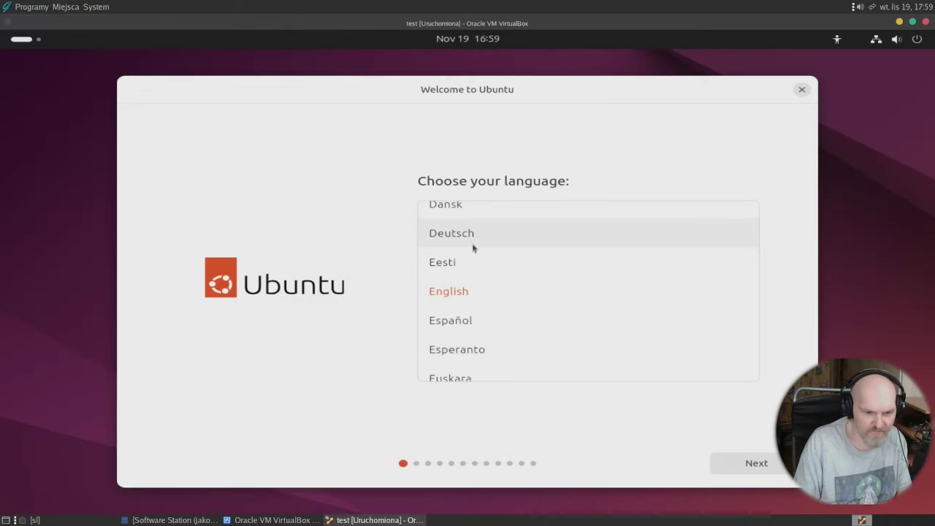
click(533, 269)
click(748, 464)
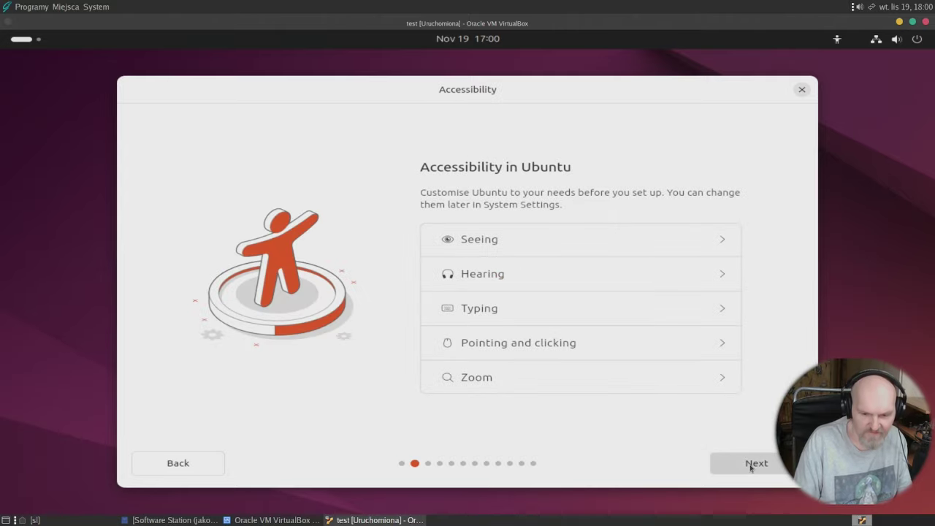
click(751, 466)
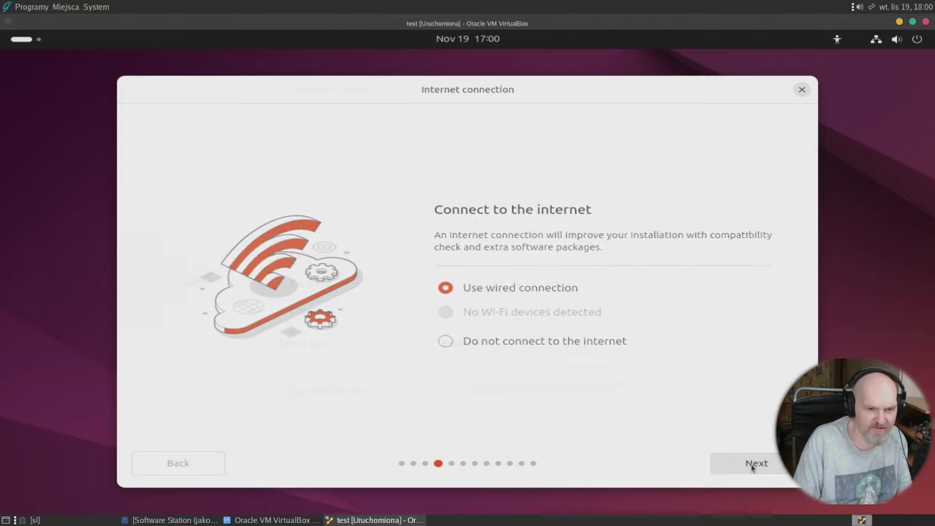
click(752, 465)
click(752, 465)
click(752, 465)
click(751, 466)
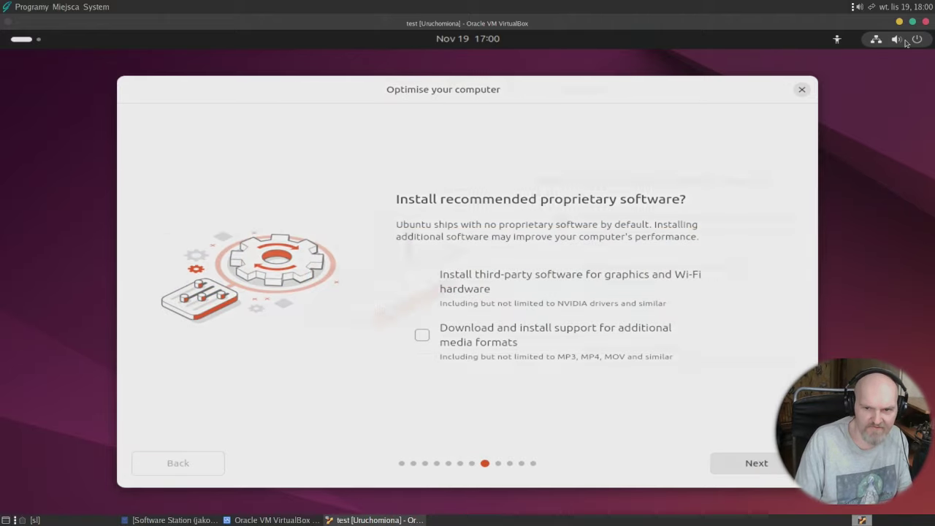
click(759, 469)
click(758, 466)
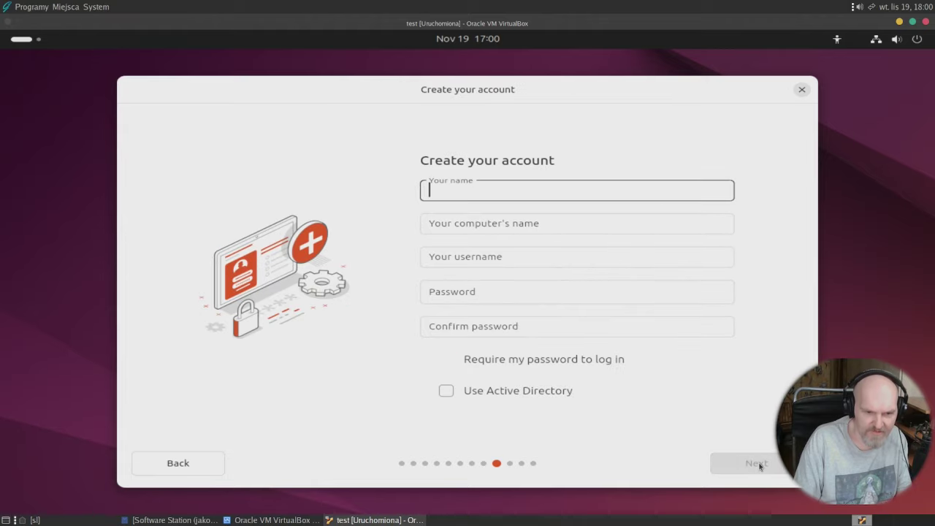
click(925, 22)
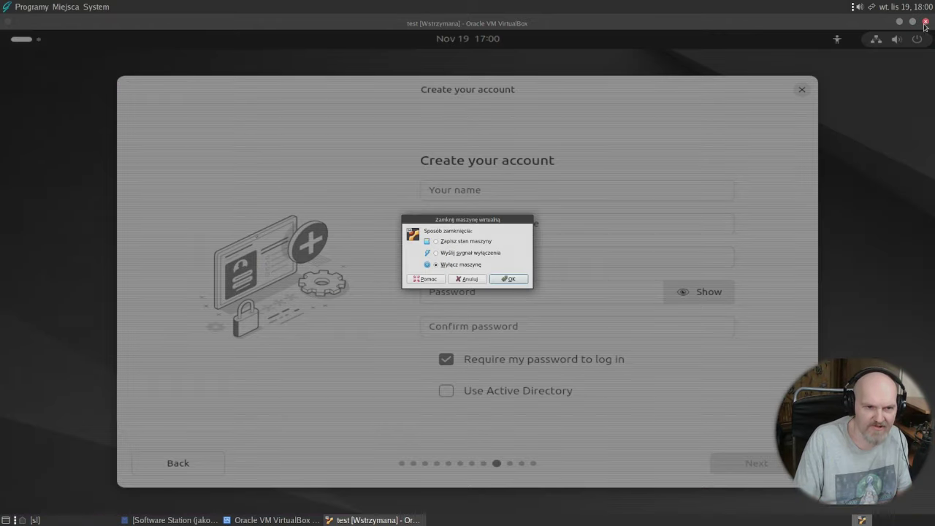
click(509, 278)
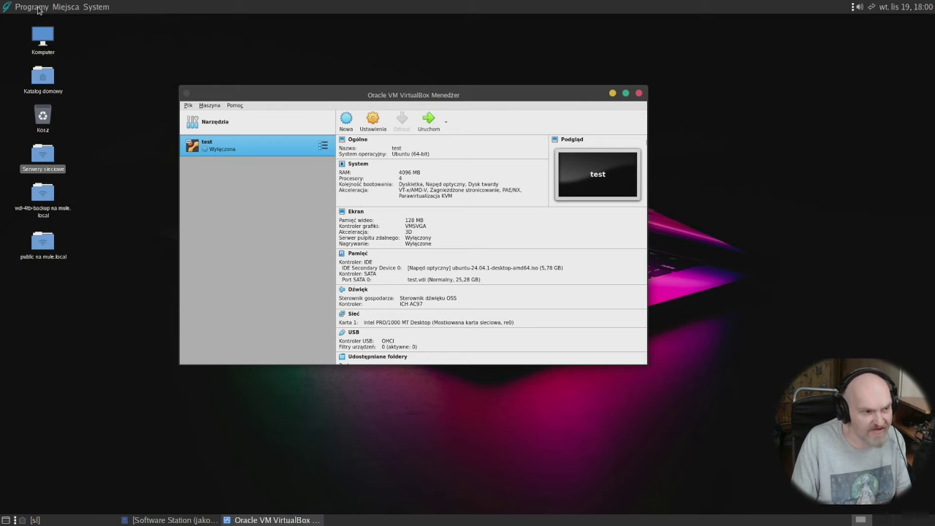
Step: Look through the system preferences and administration entries and the installed accessories, graphics and system tools
click(32, 7)
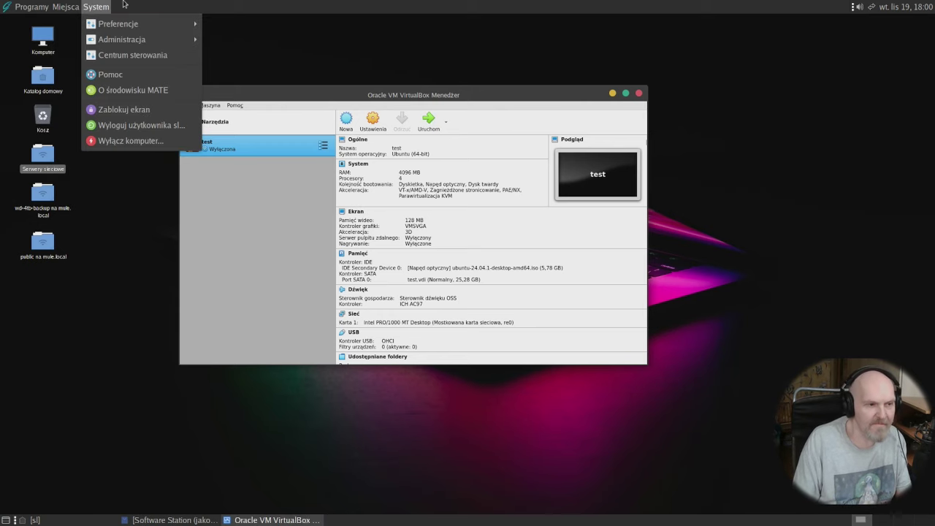
mouse_move(127, 25)
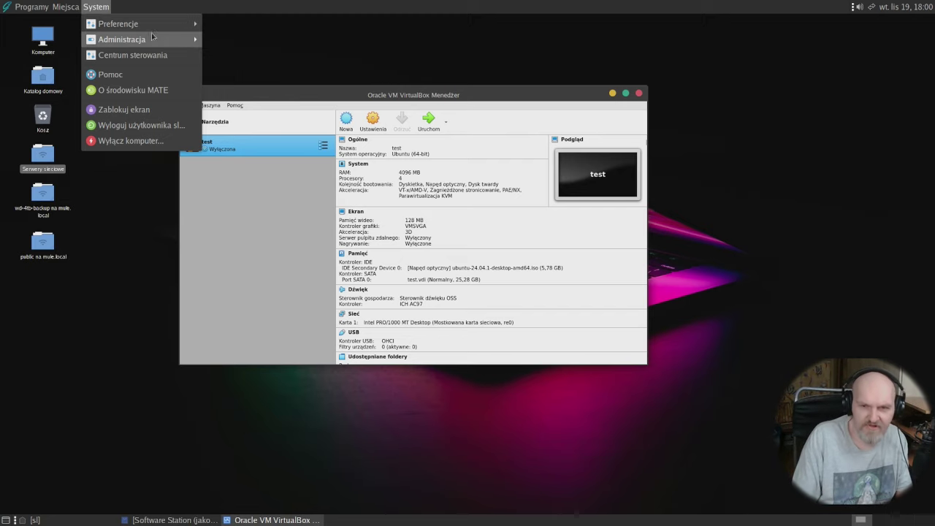
mouse_move(176, 49)
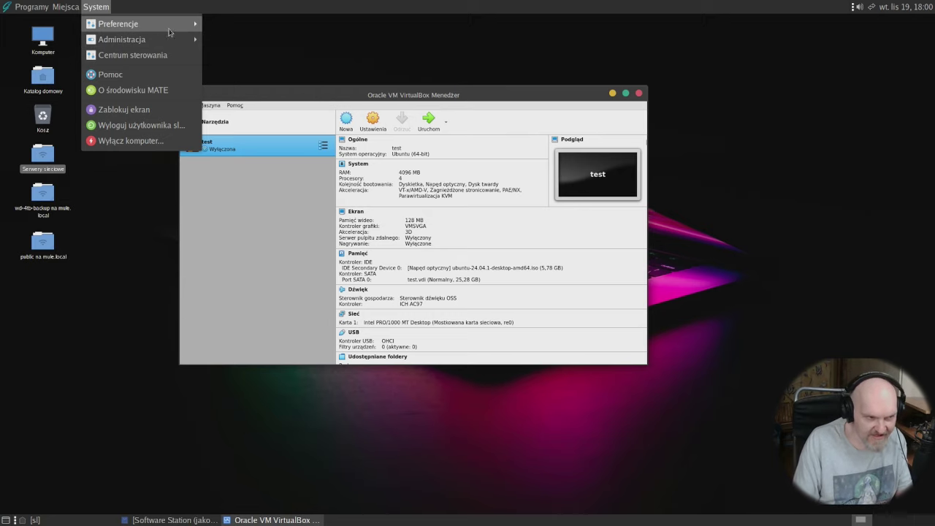
click(11, 5)
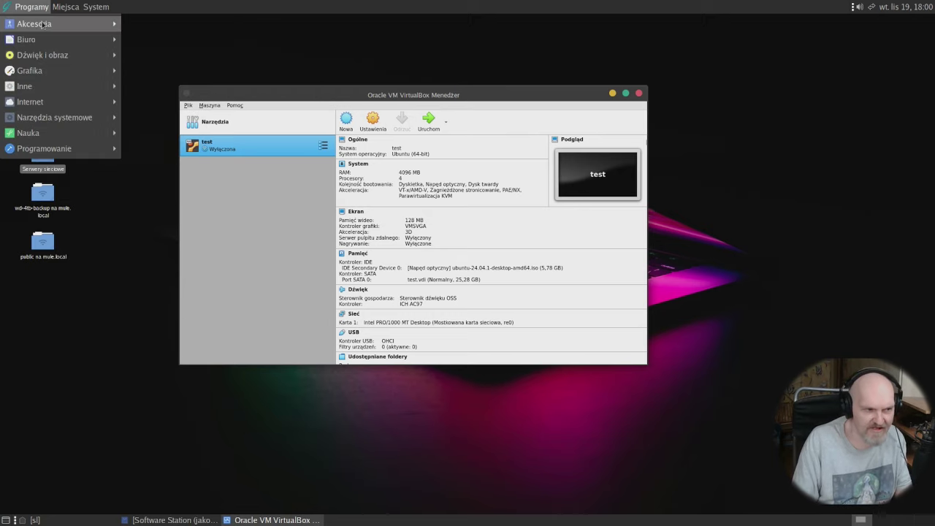
mouse_move(42, 25)
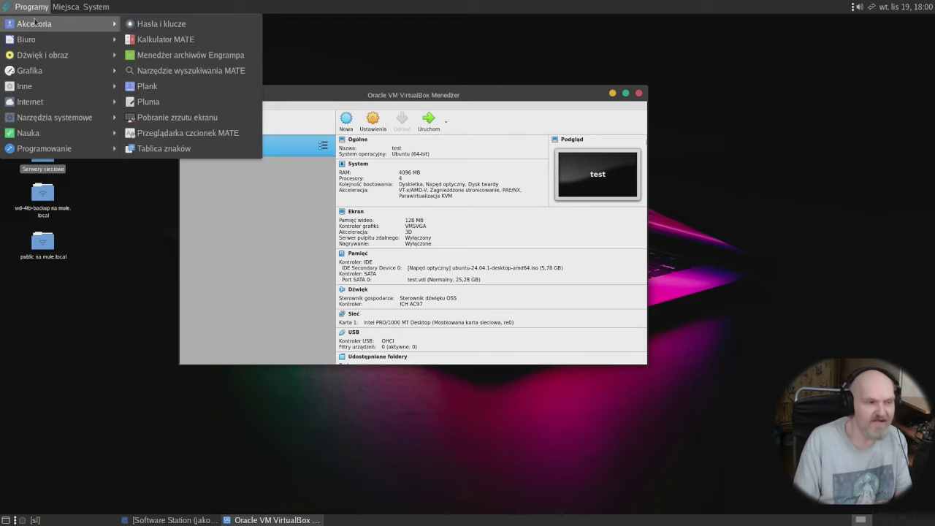
mouse_move(69, 71)
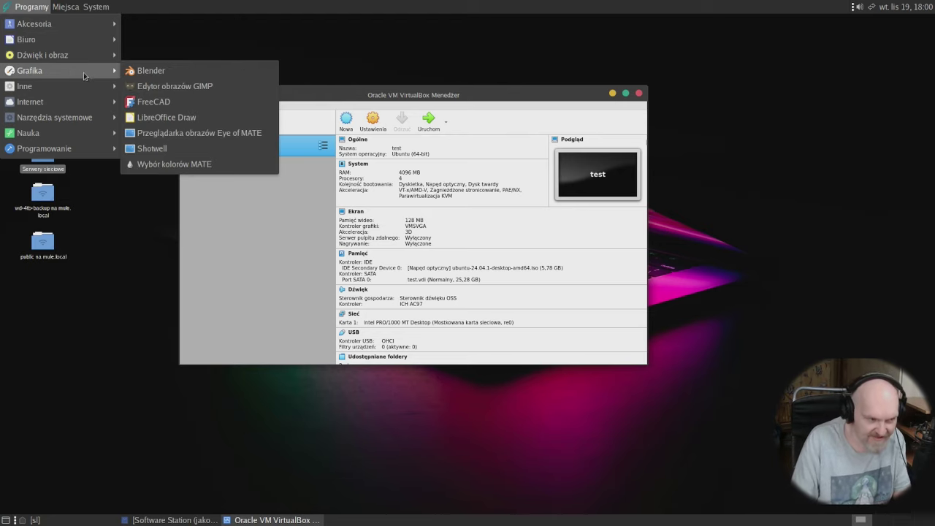
mouse_move(93, 118)
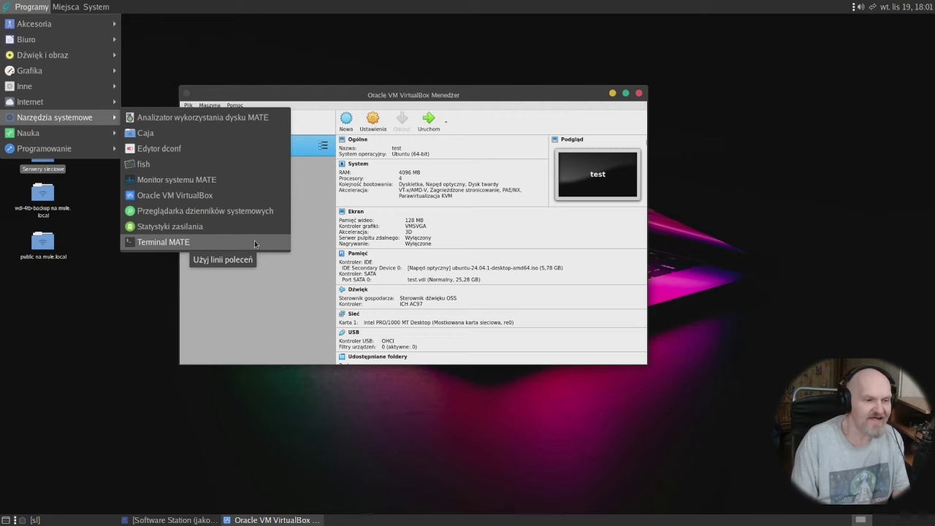
Step: Launch Update Station to check for system updates, and move its progress window and the VirtualBox manager apart
mouse_move(110, 39)
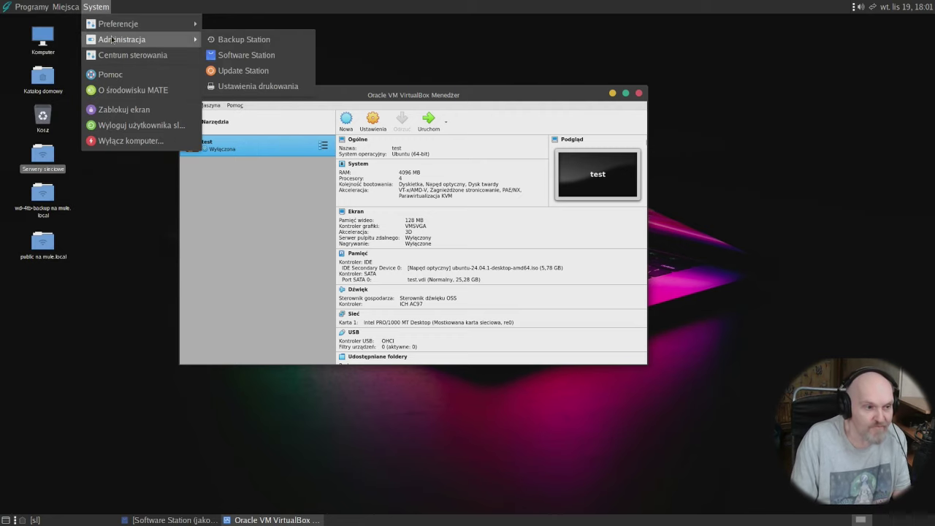
click(266, 70)
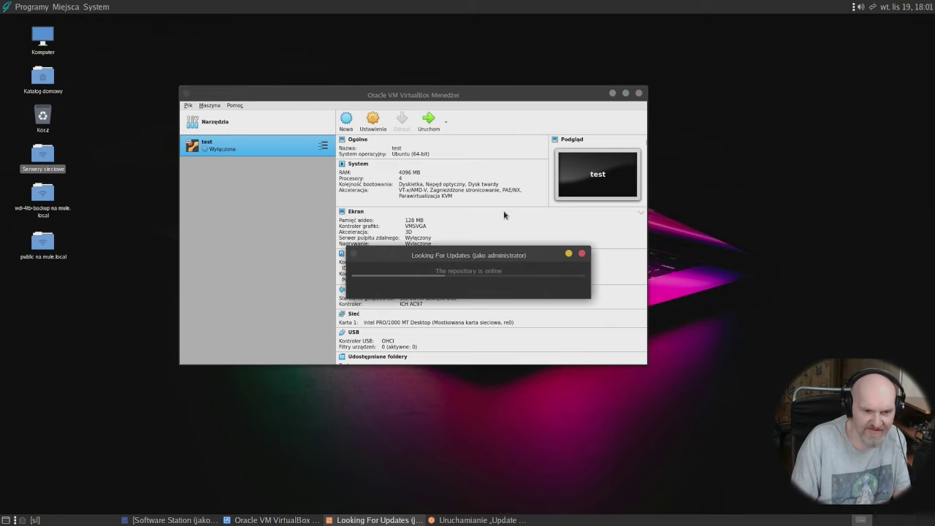
drag(546, 251, 417, 1)
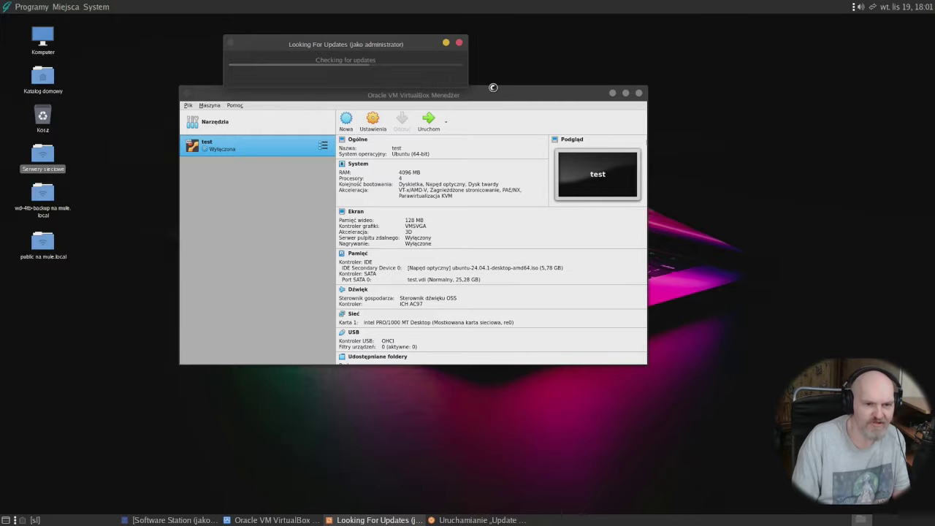
drag(493, 89, 677, 124)
click(161, 308)
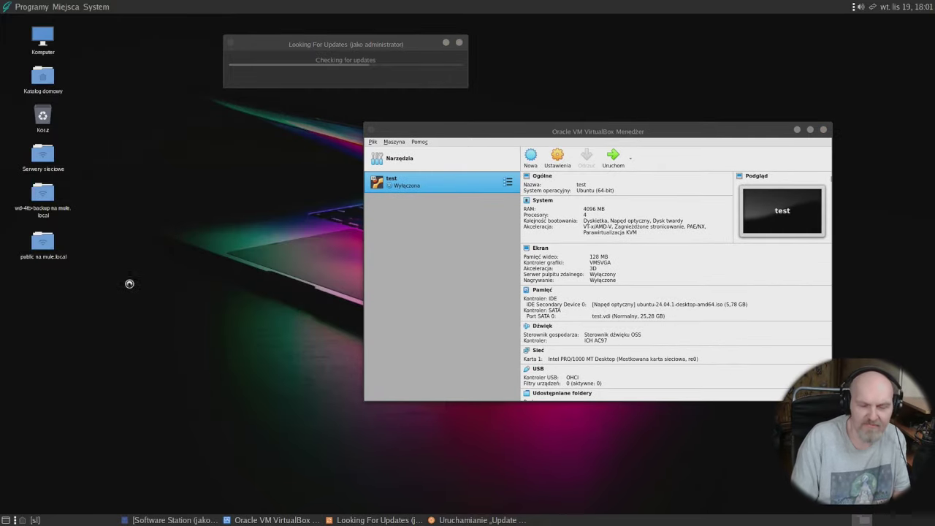
Step: Look through the installed programming, science, sound and video, and accessory programs
click(30, 6)
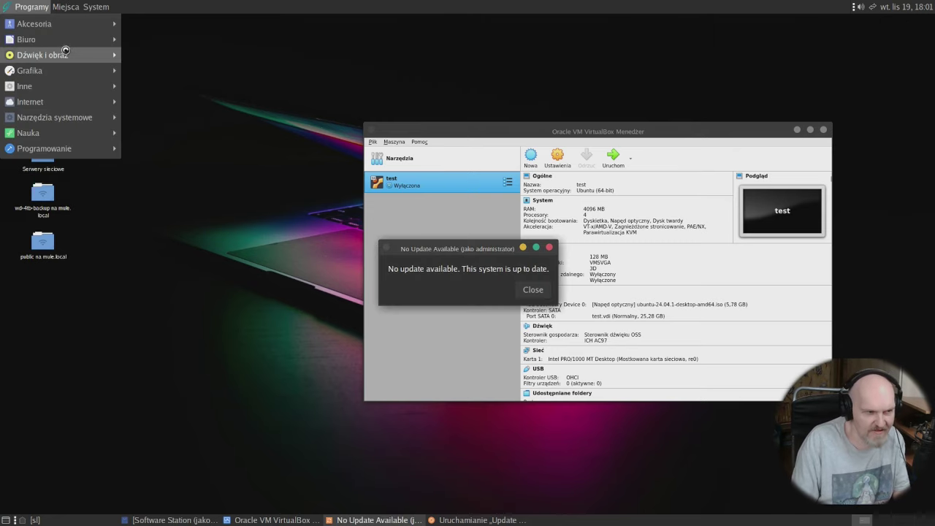
mouse_move(65, 52)
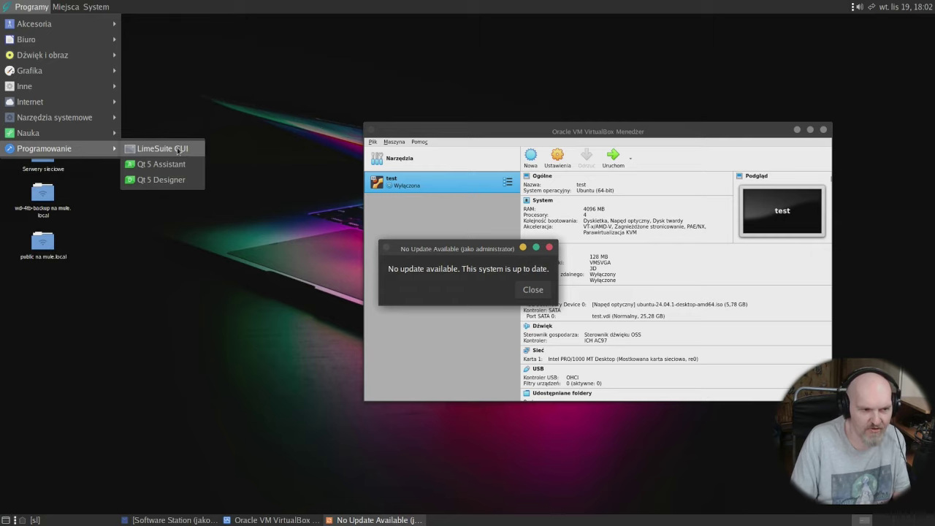
mouse_move(58, 132)
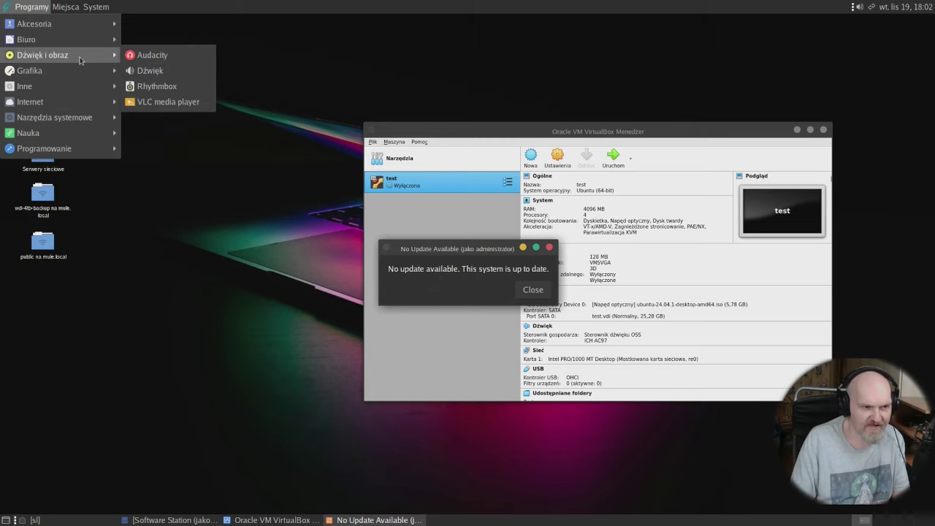
mouse_move(83, 22)
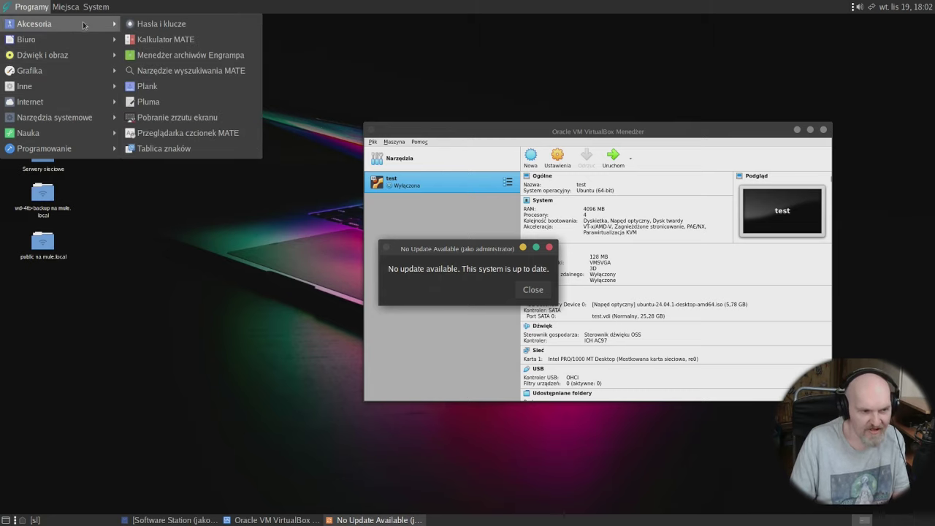
Step: Close the VirtualBox manager window and dismiss the Update Station dialog to clear the desktop
click(490, 151)
drag(479, 134, 288, 58)
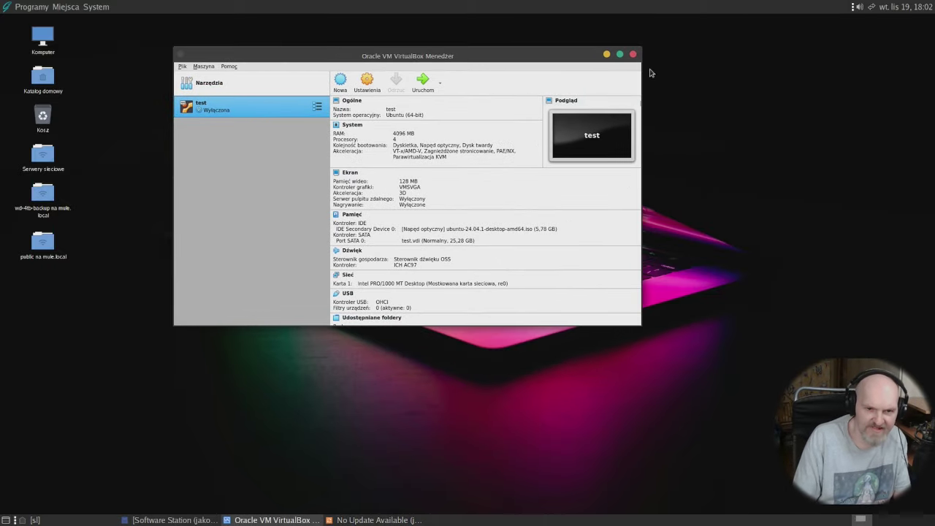
click(633, 54)
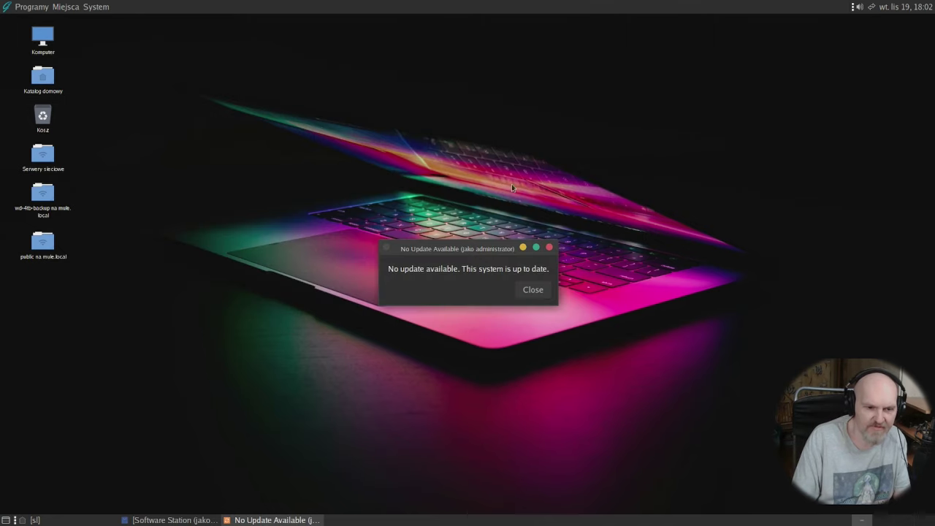
click(533, 289)
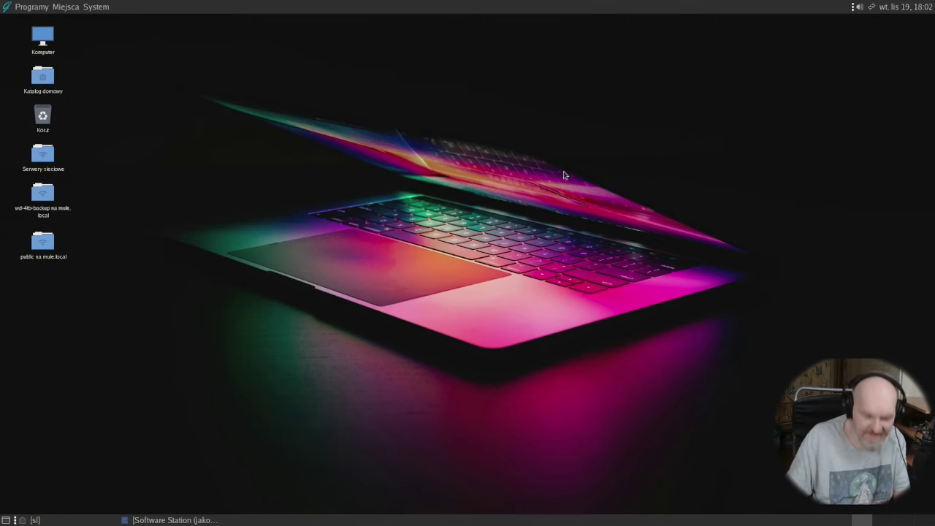